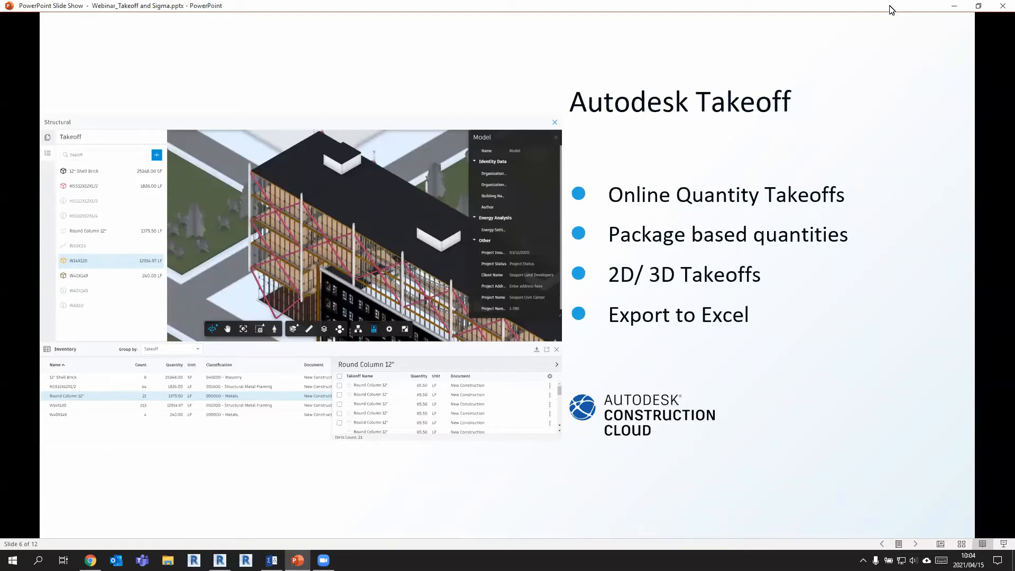
Switch from the presentation to the Autodesk Takeoff packages in Chrome and open sheet 001 of the 2D Takeoff package.
{"action": "key", "text": "Right"}
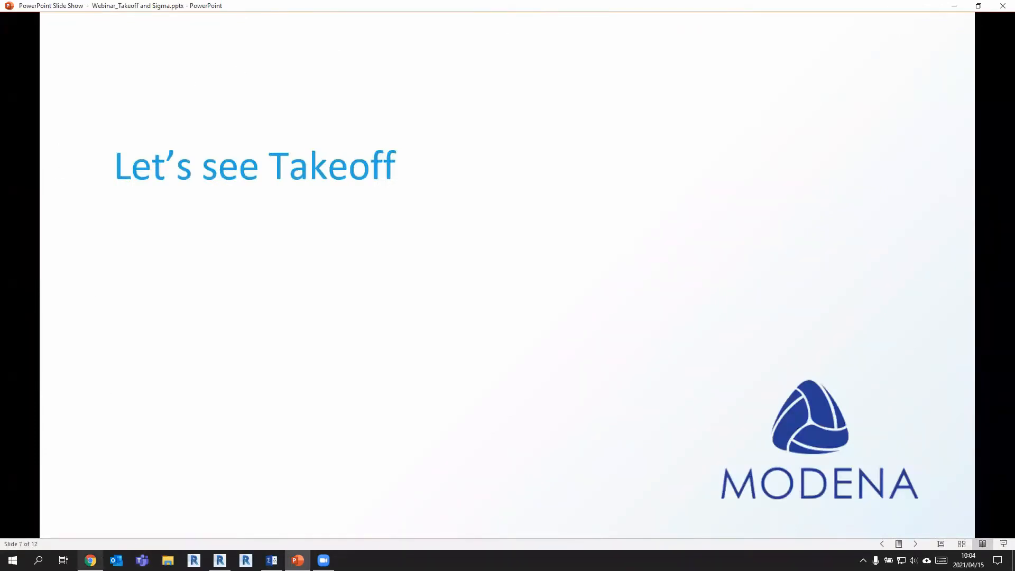
{"action": "left_click", "coordinate": [90, 560]}
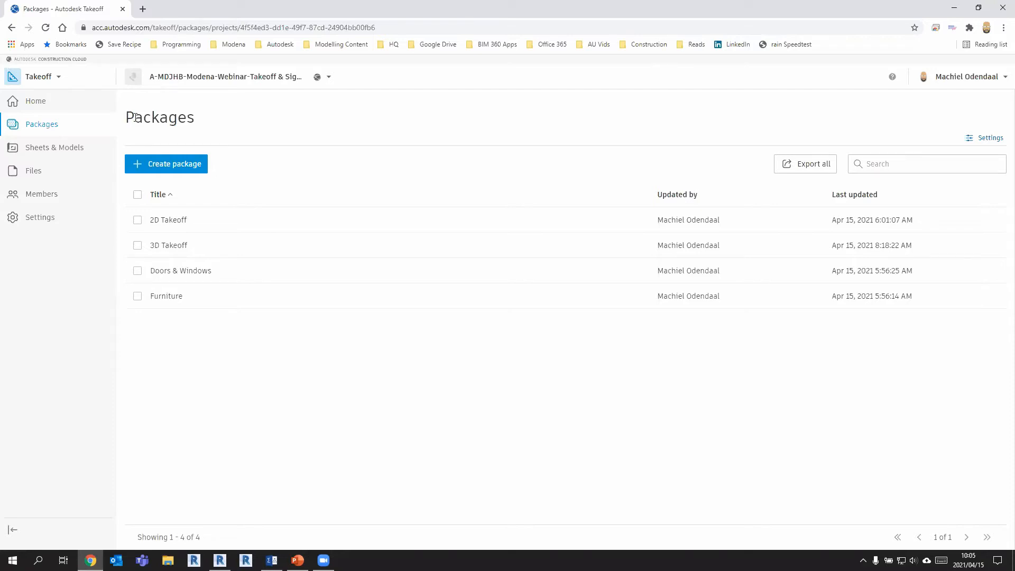
{"action": "left_click_drag", "start_coordinate": [126, 118], "coordinate": [193, 121]}
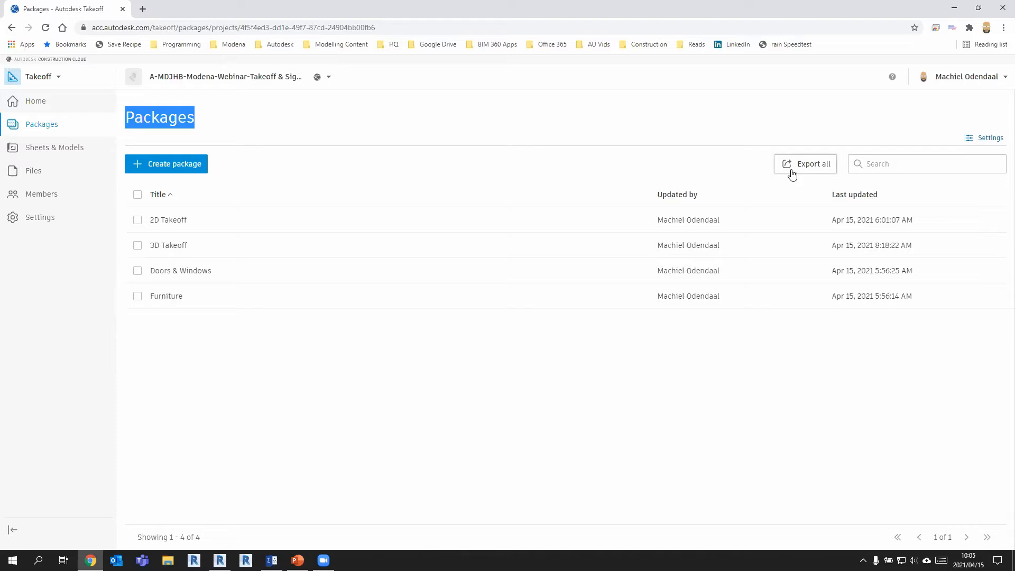
{"action": "left_click", "coordinate": [469, 158]}
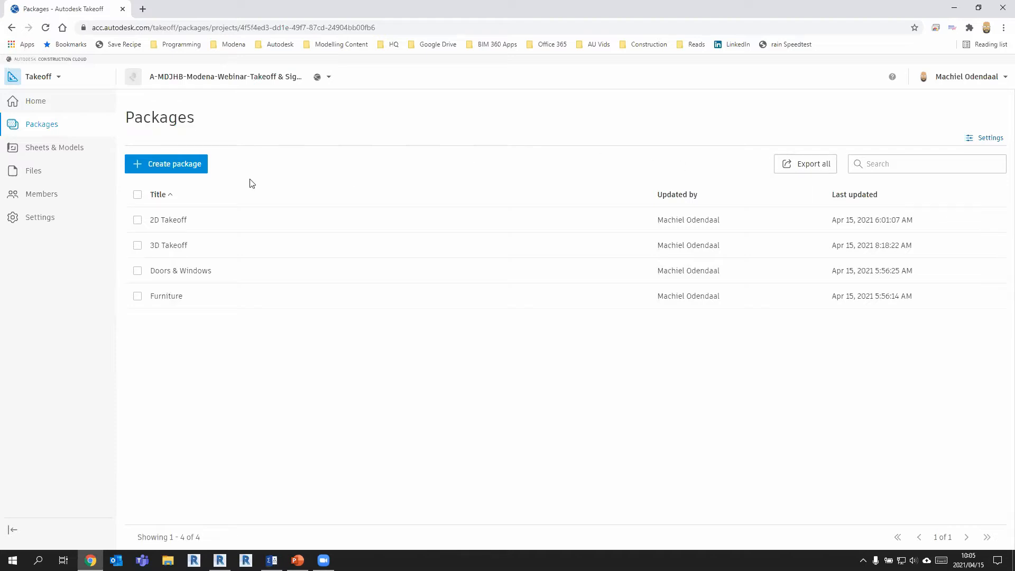
{"action": "left_click", "coordinate": [170, 221]}
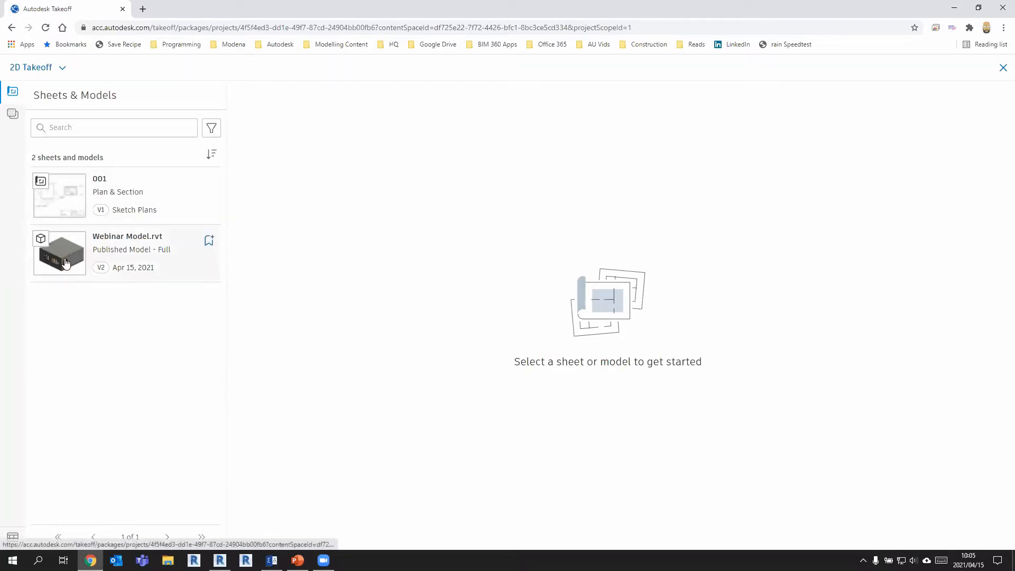
{"action": "left_click", "coordinate": [118, 194]}
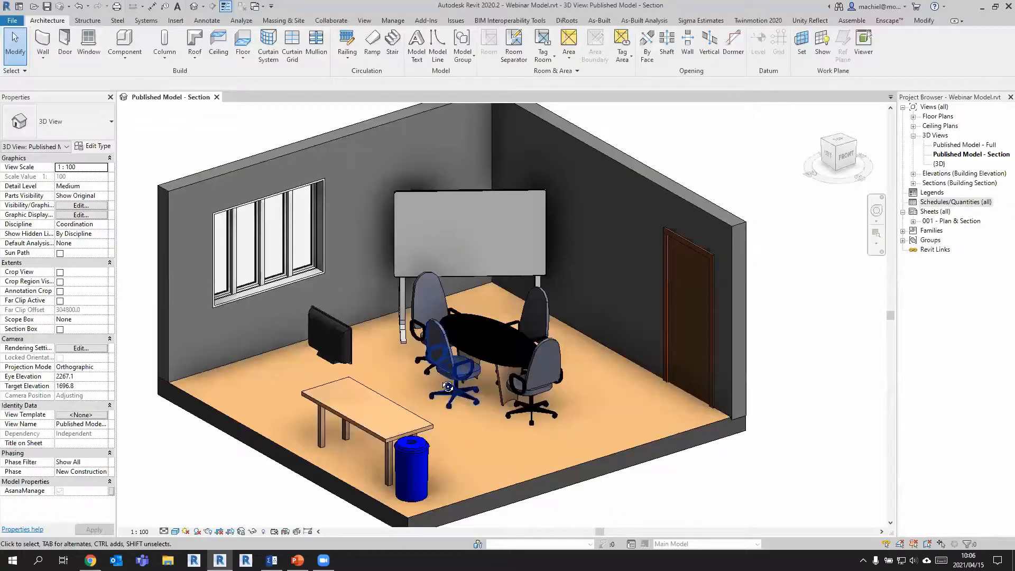
{"action": "mouse_move", "coordinate": [447, 372]}
{"action": "middle_mouse_down", "text": "shift"}
{"action": "mouse_move", "coordinate": [454, 397]}
{"action": "mouse_move", "coordinate": [459, 371]}
{"action": "middle_mouse_up", "text": "shift"}
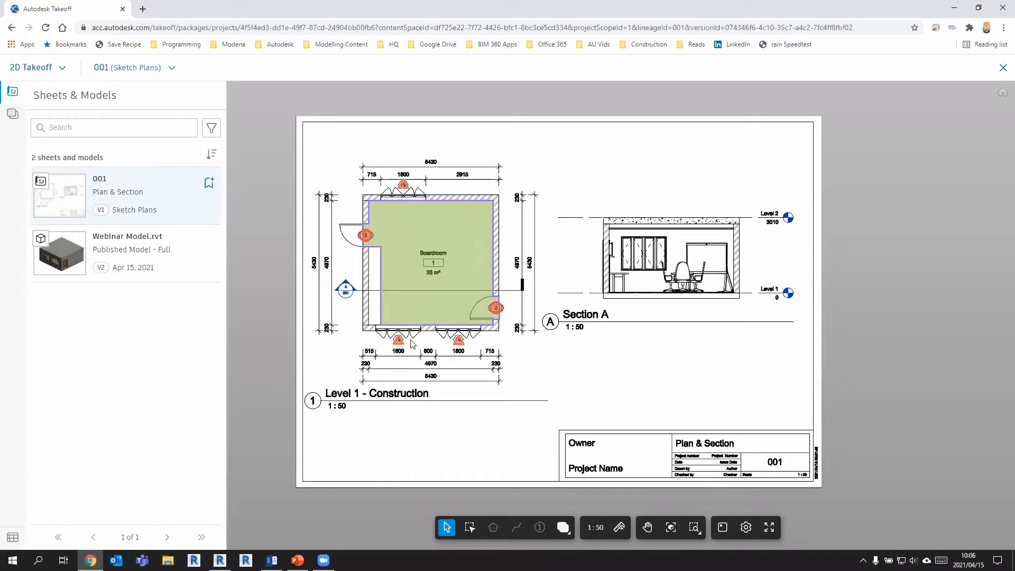
Create a takeoff type named Wall Measurement for the sheet, using the Linear tool and a brown border.
{"action": "left_click", "coordinate": [13, 115]}
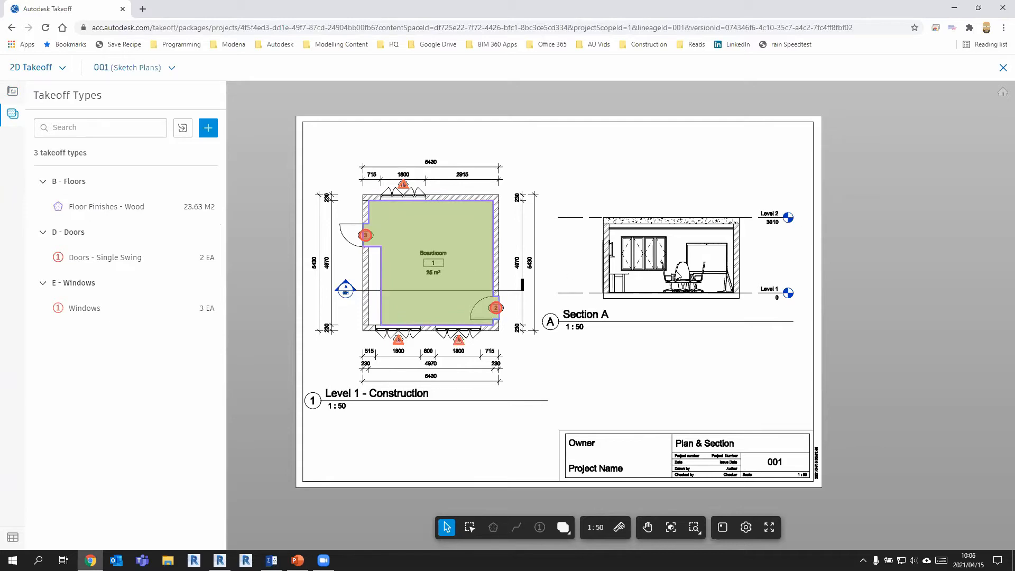
{"action": "scroll", "coordinate": [535, 288], "scroll_direction": "up", "scroll_amount": 3}
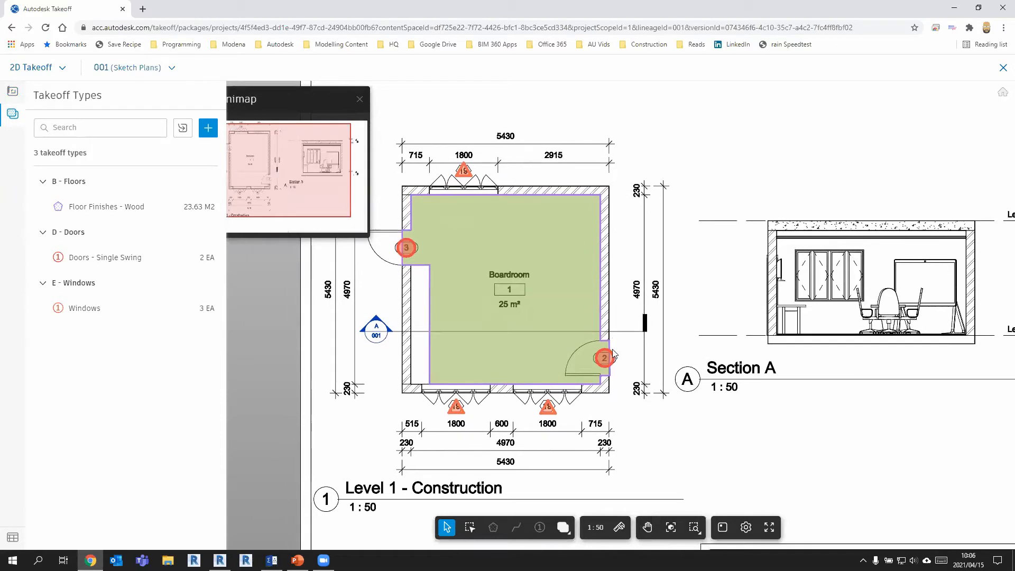
{"action": "left_click", "coordinate": [207, 130]}
{"action": "type", "text": "Wall Measurement"}
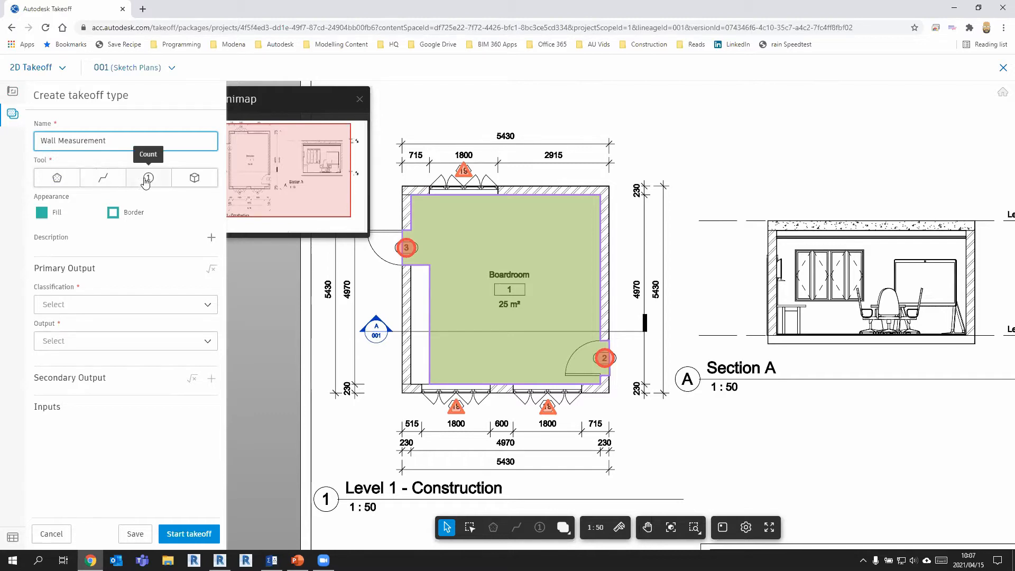
{"action": "left_click", "coordinate": [104, 181]}
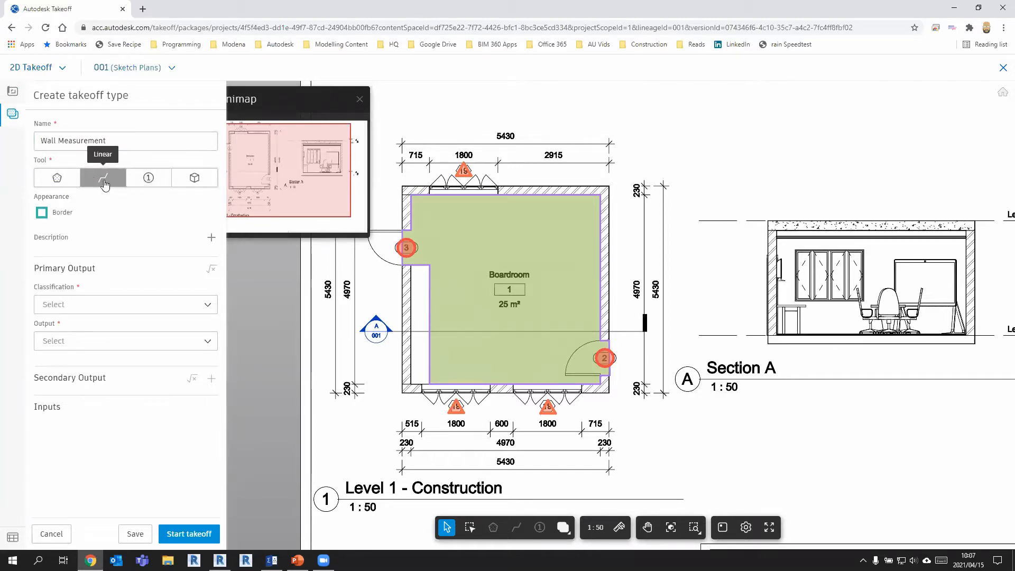
{"action": "left_click", "coordinate": [42, 213]}
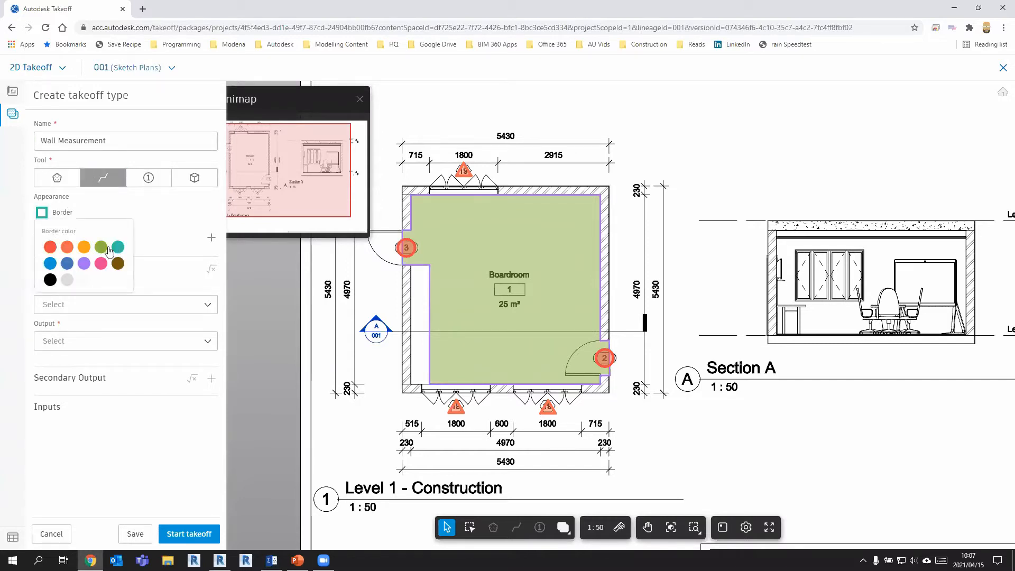
{"action": "left_click", "coordinate": [117, 263]}
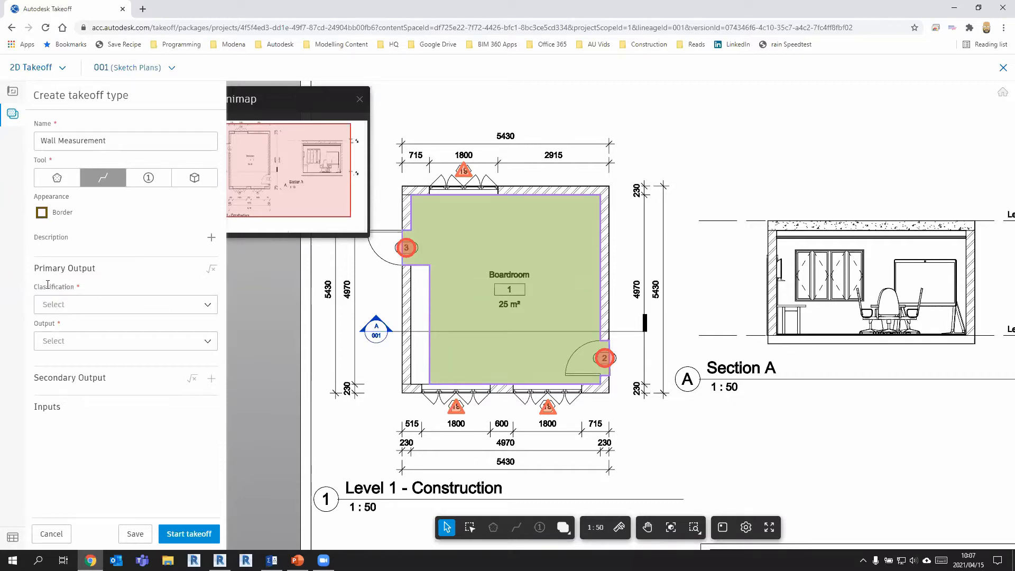
Classify the new takeoff type as A1.2 - 230mm Brick Wall - Feature and set its primary output to Meters (M).
{"action": "left_click_drag", "start_coordinate": [36, 285], "coordinate": [76, 284]}
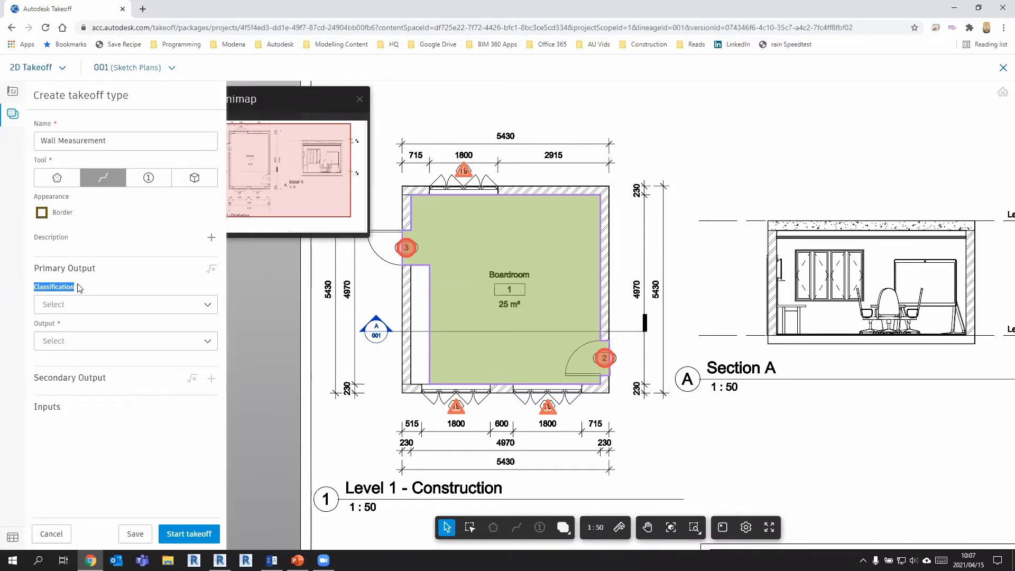
{"action": "left_click", "coordinate": [170, 305]}
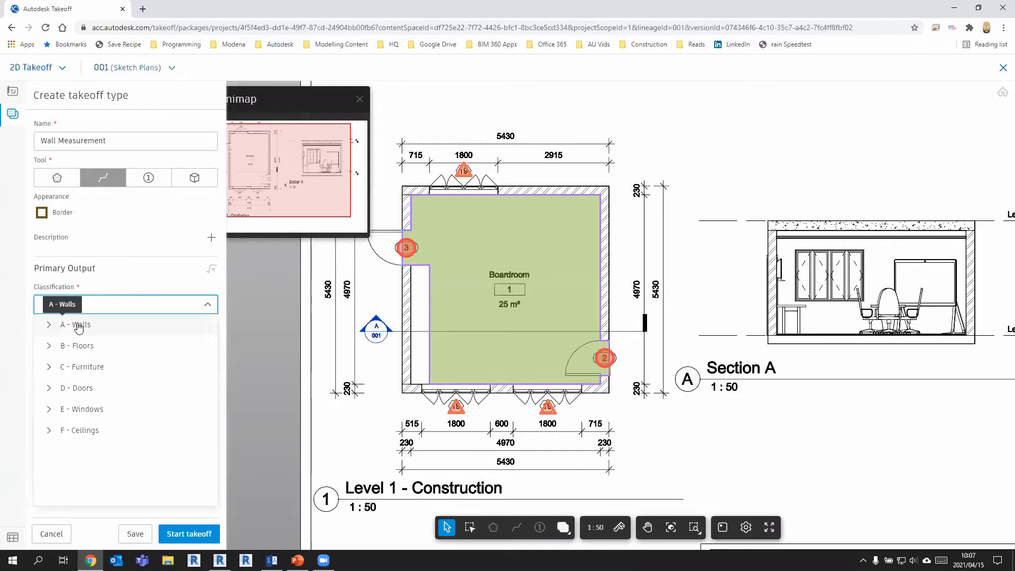
{"action": "left_click", "coordinate": [48, 325]}
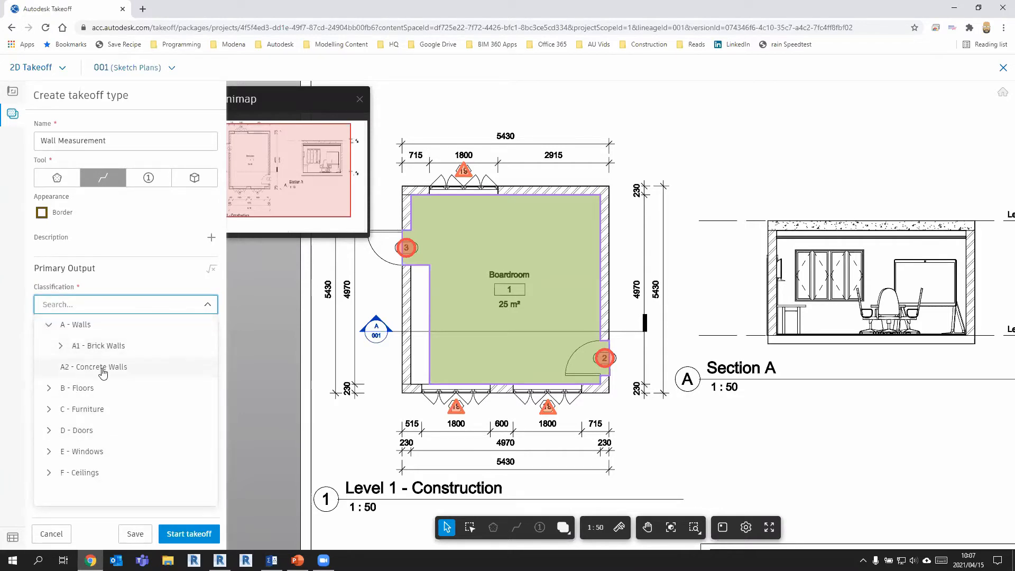
{"action": "left_click", "coordinate": [55, 346]}
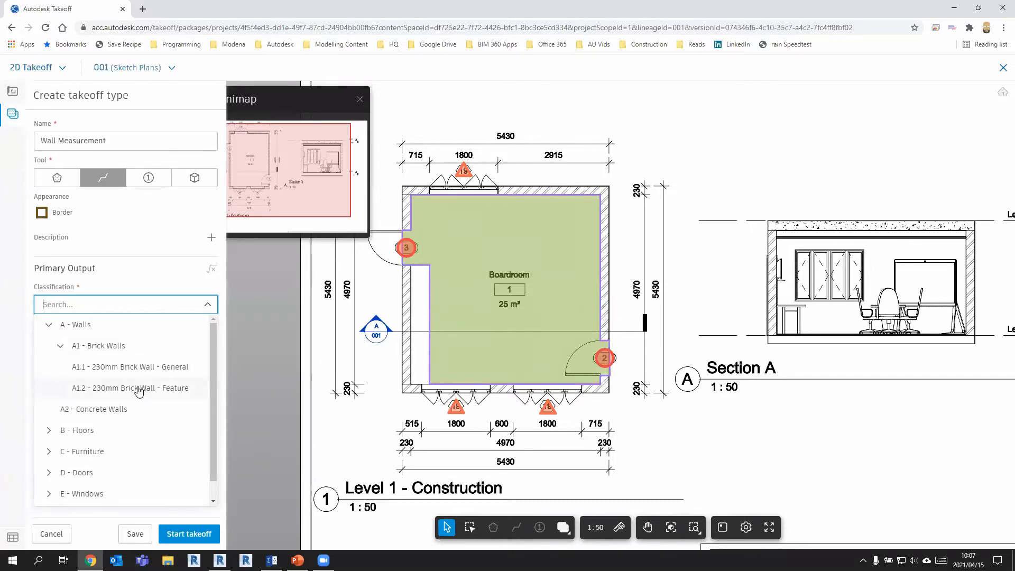
{"action": "left_click", "coordinate": [137, 389]}
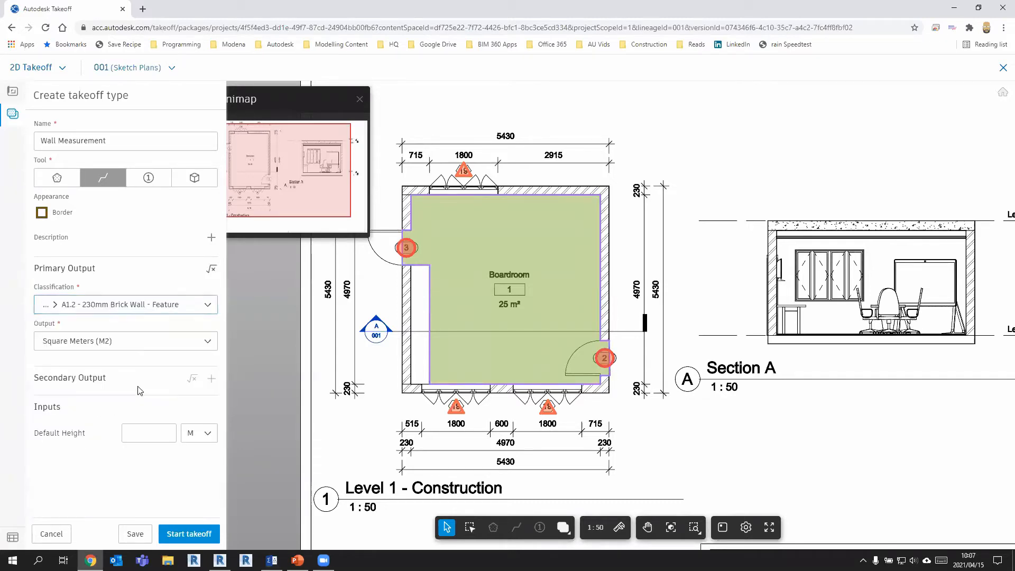
{"action": "left_click", "coordinate": [117, 344]}
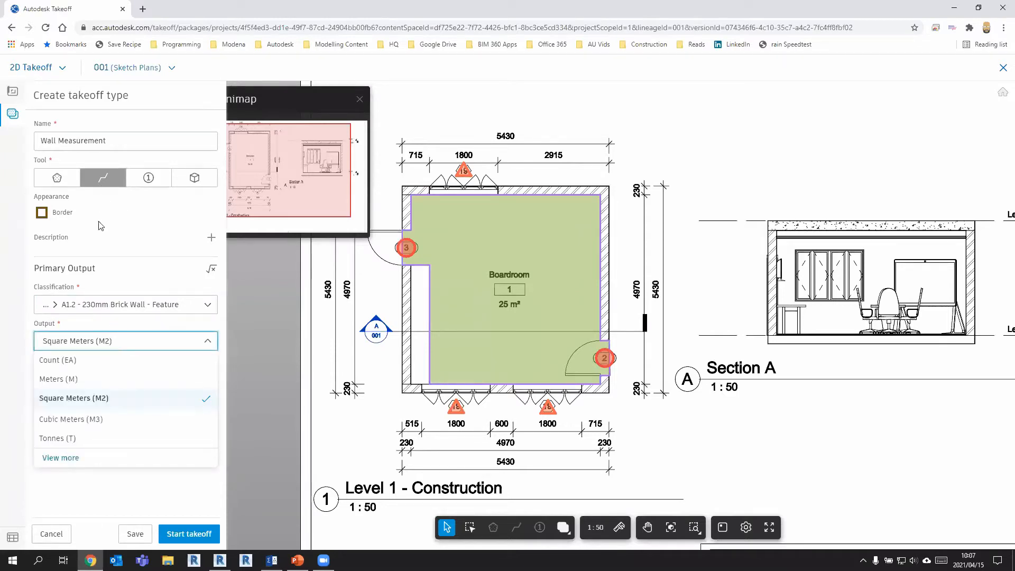
{"action": "left_click", "coordinate": [65, 380]}
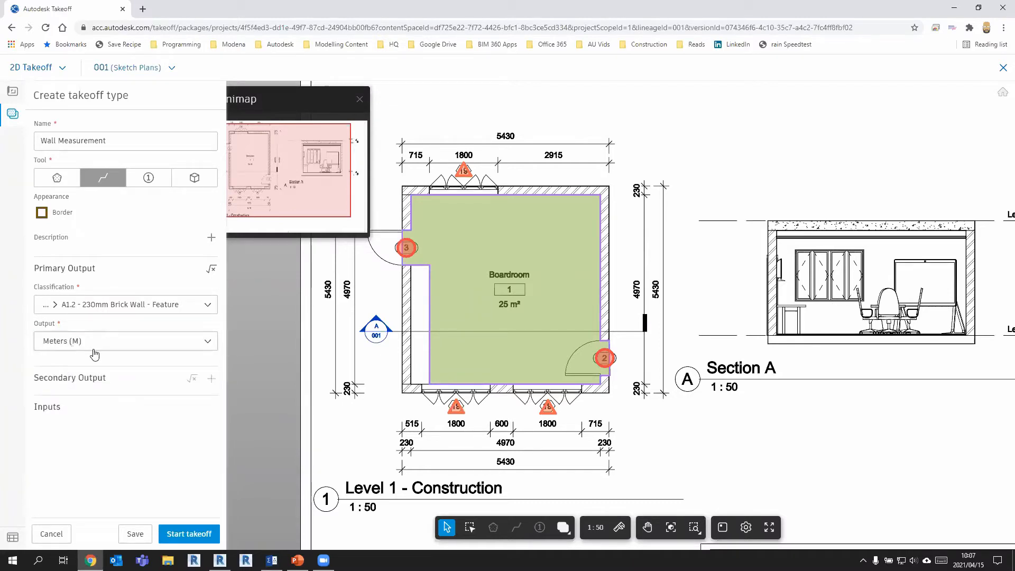
Start the Wall Measurement takeoff and trace a line about 5434 mm long along the outer face of the boardroom's right-hand wall.
{"action": "left_click", "coordinate": [189, 535]}
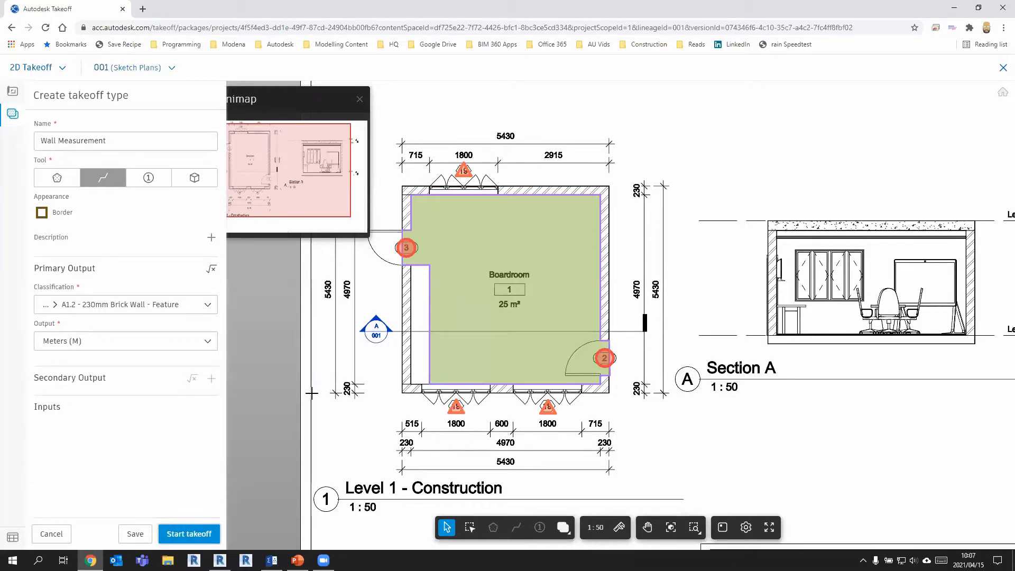
{"action": "left_click", "coordinate": [608, 186]}
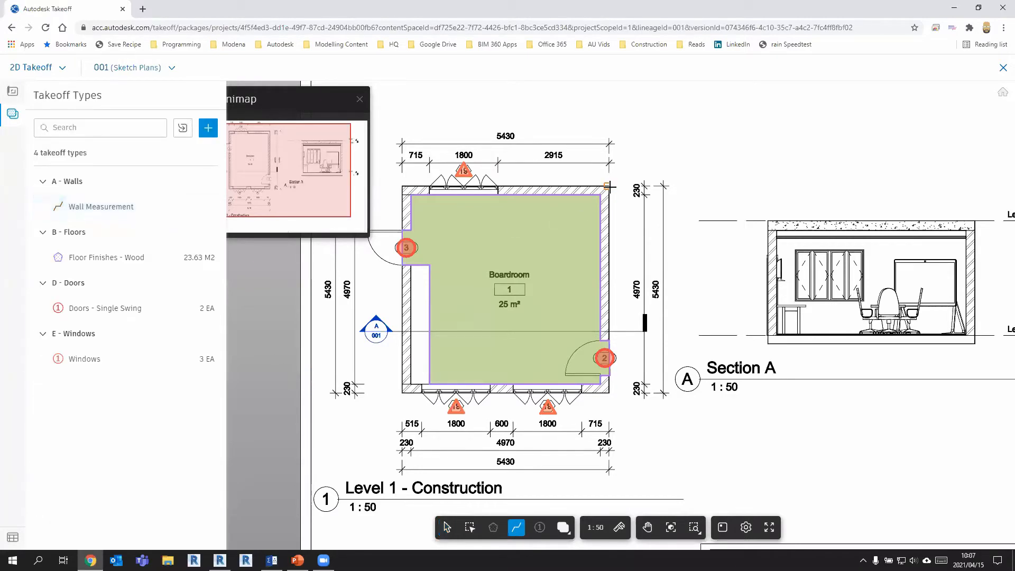
{"action": "left_click", "coordinate": [609, 393]}
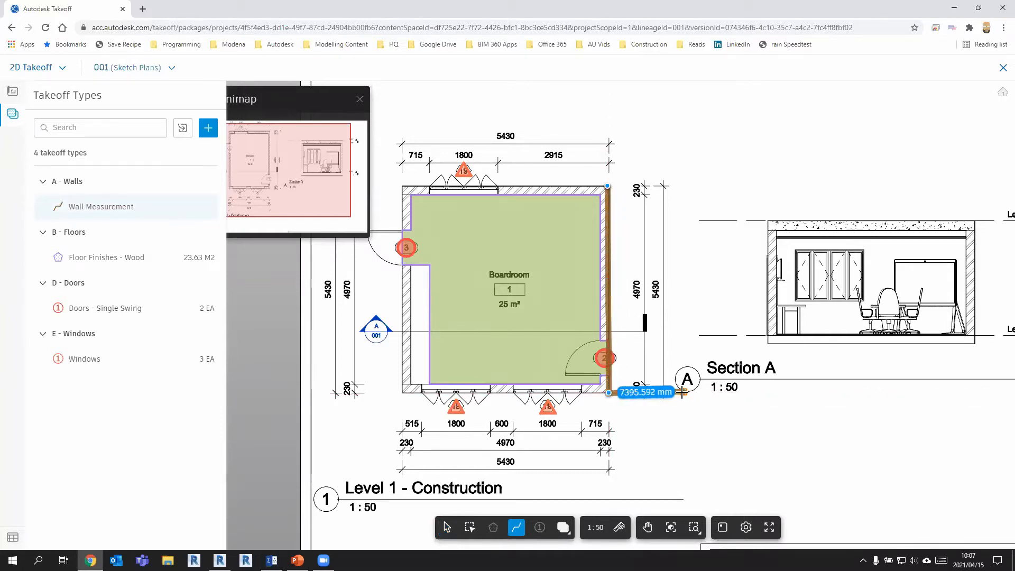
{"action": "double_click", "coordinate": [609, 393]}
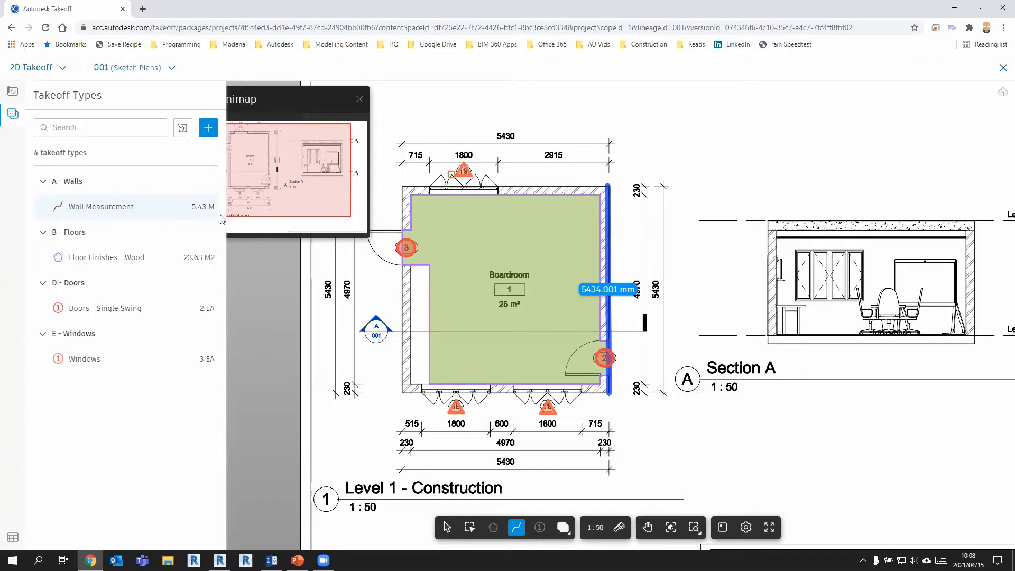
Review the marker shapes and output settings of the Doors - Single Swing takeoff type, leaving it without saving.
{"action": "left_click", "coordinate": [82, 311]}
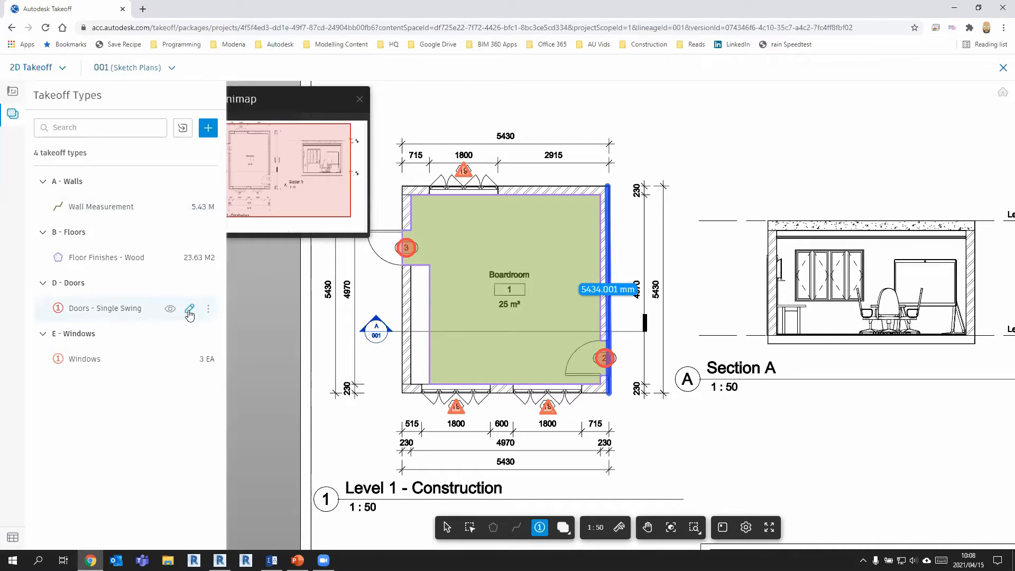
{"action": "left_click", "coordinate": [189, 312]}
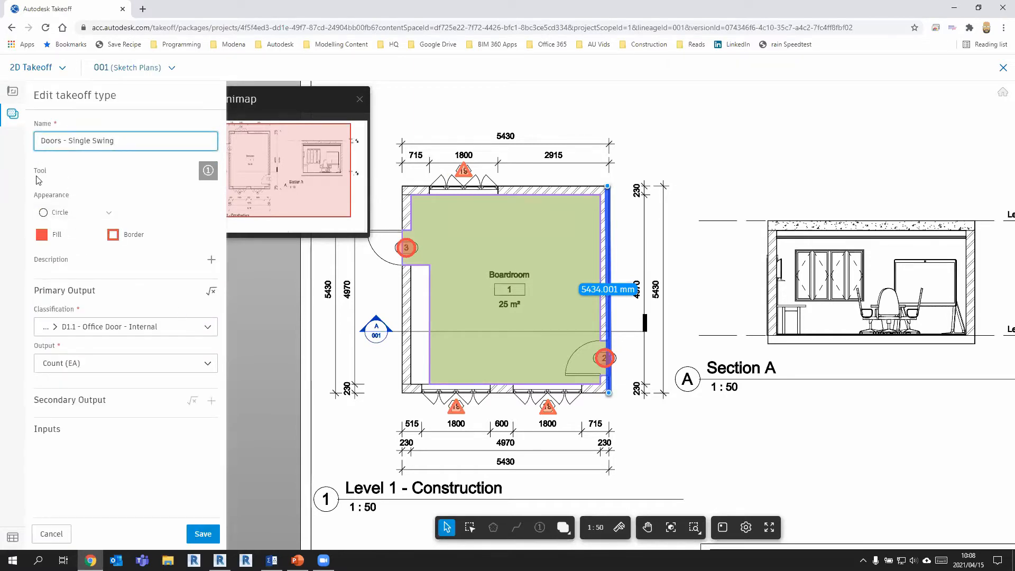
{"action": "left_click", "coordinate": [58, 216]}
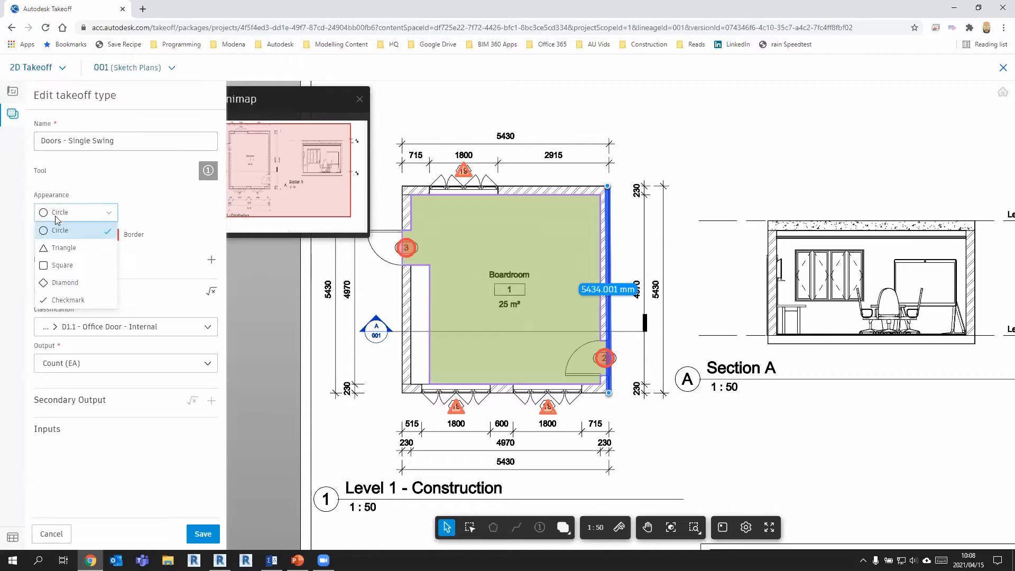
{"action": "left_click", "coordinate": [63, 222]}
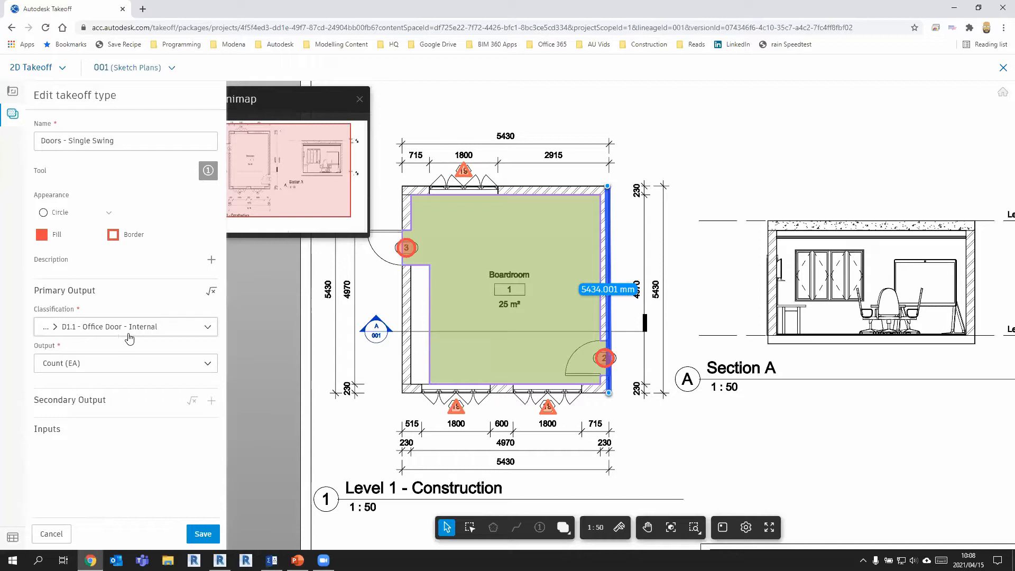
{"action": "left_click", "coordinate": [51, 534]}
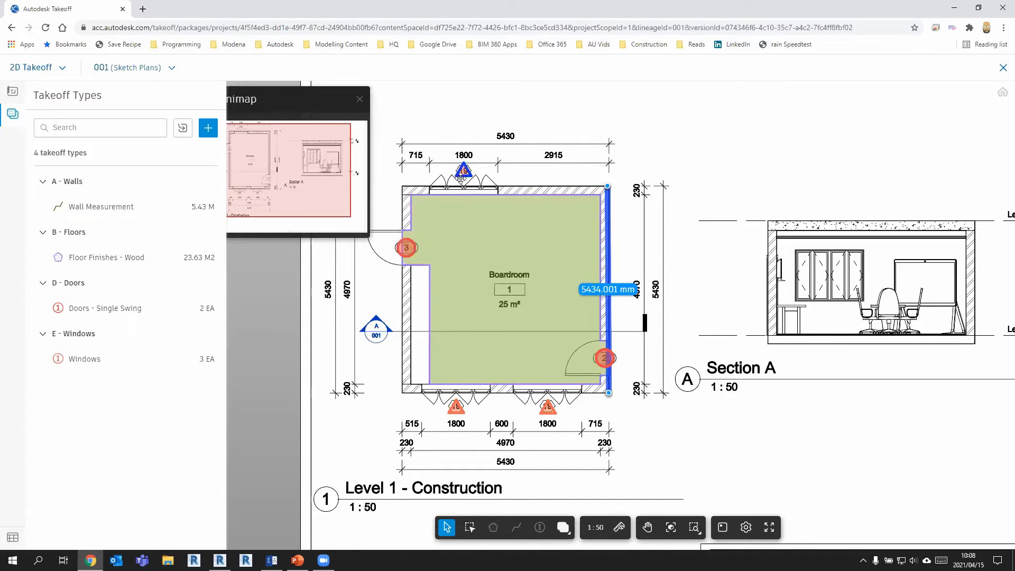
Extend the Floor Finishes - Wood area in the boardroom plan by moving its left edge to the inner face of the left-hand wall.
{"action": "left_click", "coordinate": [107, 262]}
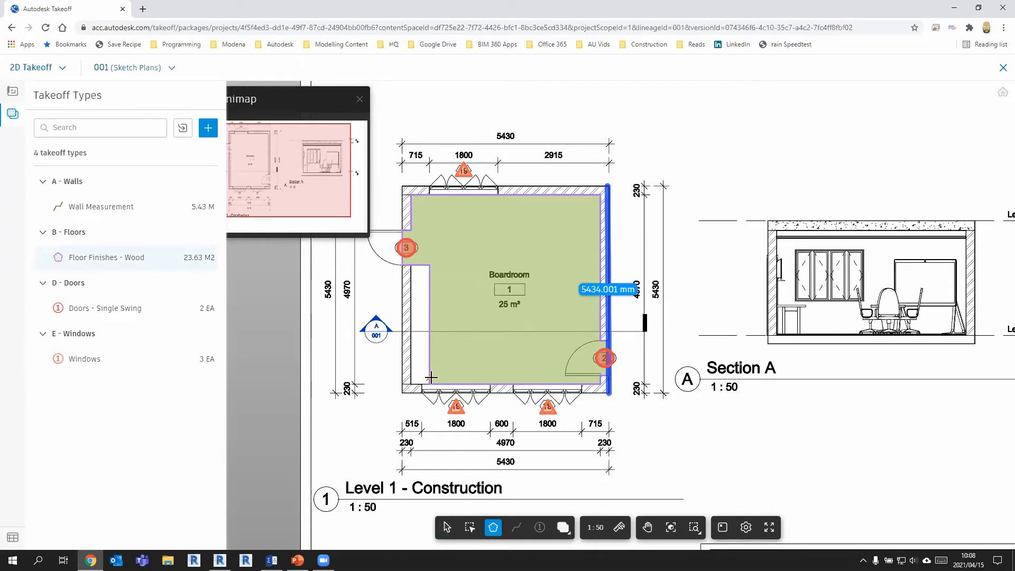
{"action": "left_click", "coordinate": [447, 527]}
{"action": "left_click", "coordinate": [431, 348]}
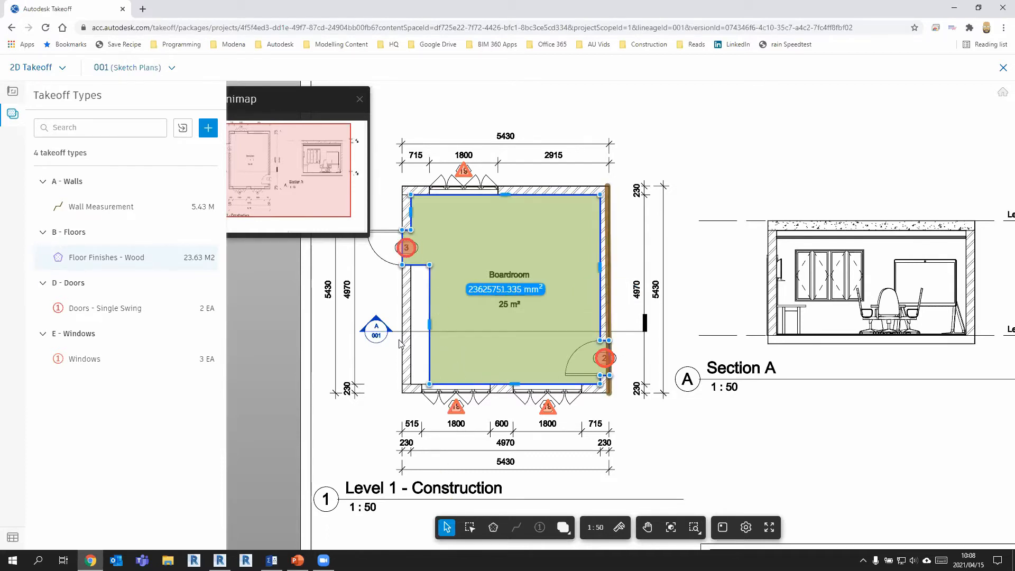
{"action": "scroll", "coordinate": [400, 340], "scroll_direction": "up", "scroll_amount": 3}
{"action": "scroll", "coordinate": [450, 310], "scroll_direction": "up", "scroll_amount": 2}
{"action": "left_click_drag", "start_coordinate": [467, 309], "coordinate": [488, 309]}
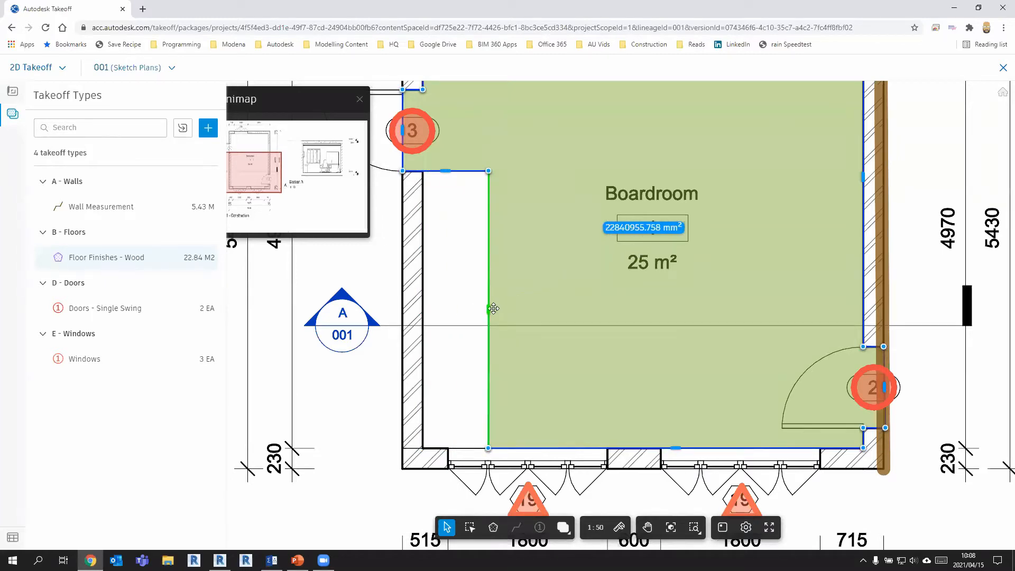
{"action": "left_click_drag", "start_coordinate": [488, 309], "coordinate": [423, 312]}
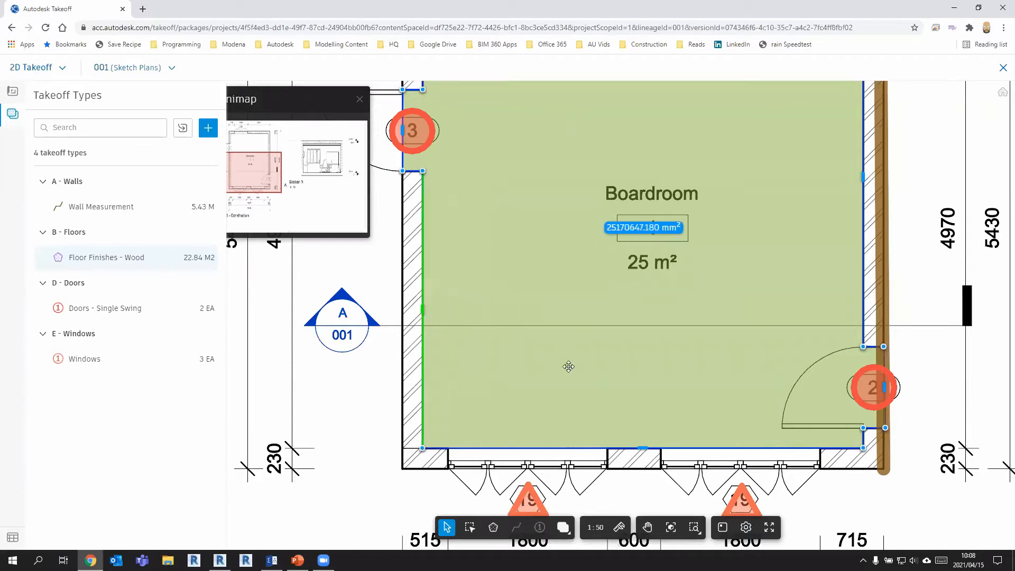
{"action": "scroll", "coordinate": [507, 272], "scroll_direction": "down", "scroll_amount": 5}
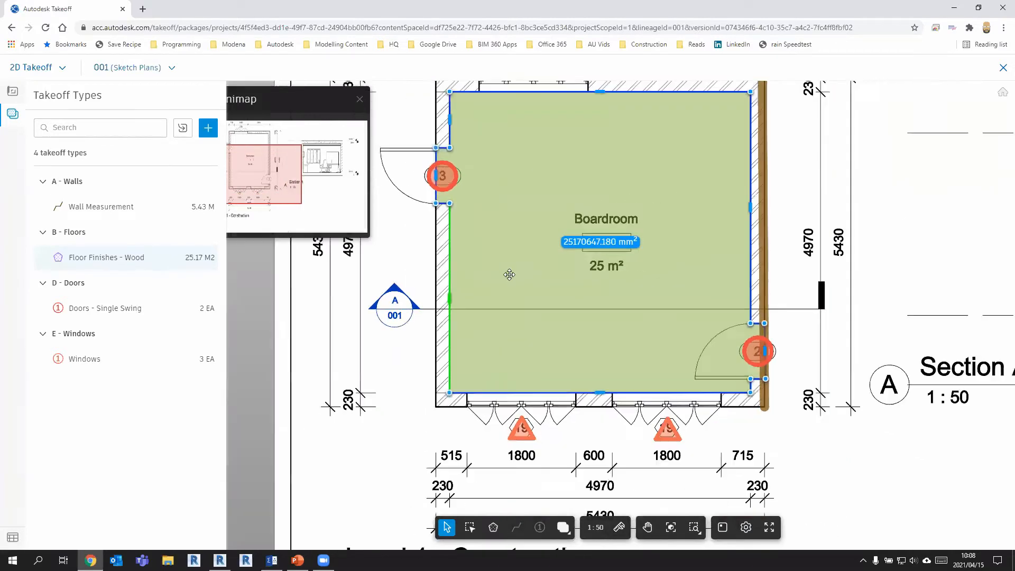
{"action": "left_click", "coordinate": [822, 248]}
{"action": "middle_click_drag", "start_coordinate": [809, 249], "coordinate": [798, 256]}
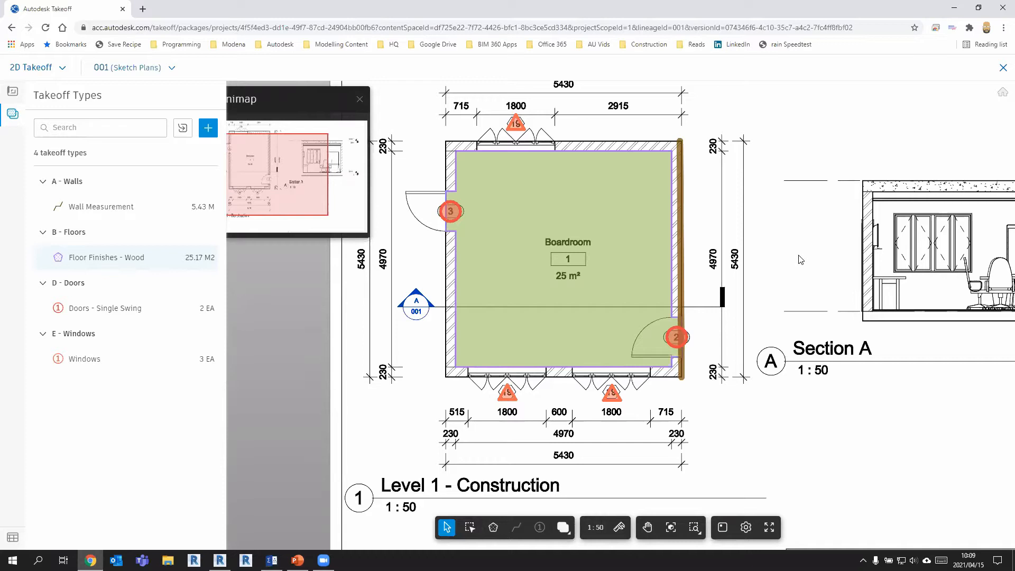
Leave the 2D Takeoff package and open Webinar Model.rvt in the 3D Takeoff package, showing its takeoff types.
{"action": "scroll", "coordinate": [888, 263], "scroll_direction": "down", "scroll_amount": 5}
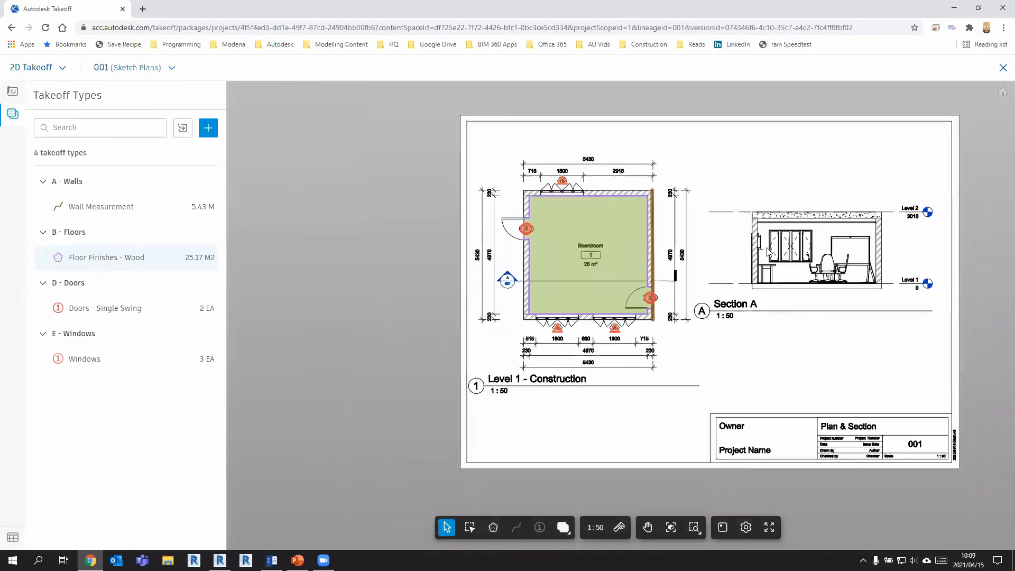
{"action": "scroll", "coordinate": [721, 267], "scroll_direction": "up", "scroll_amount": 4}
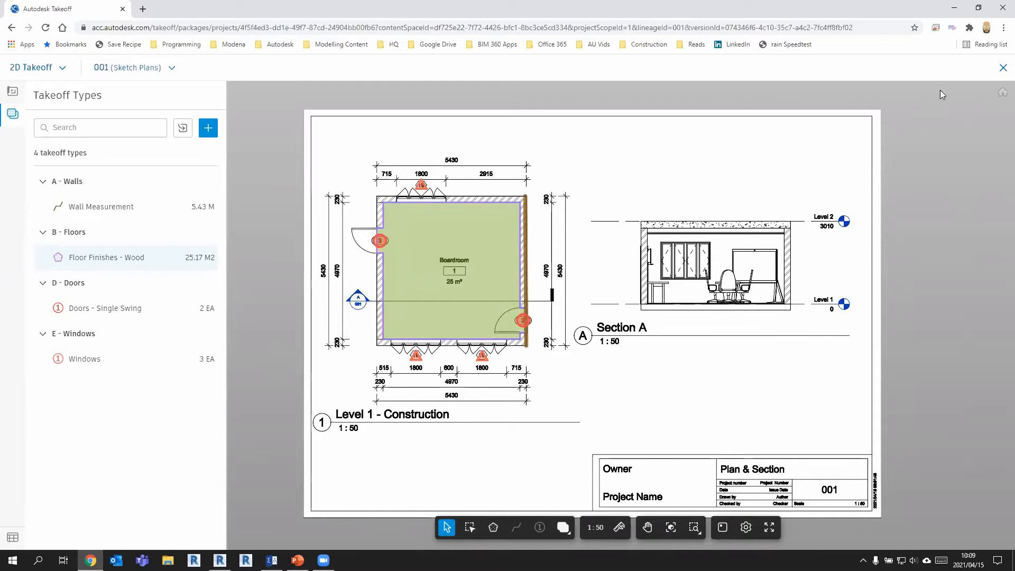
{"action": "left_click", "coordinate": [1002, 70]}
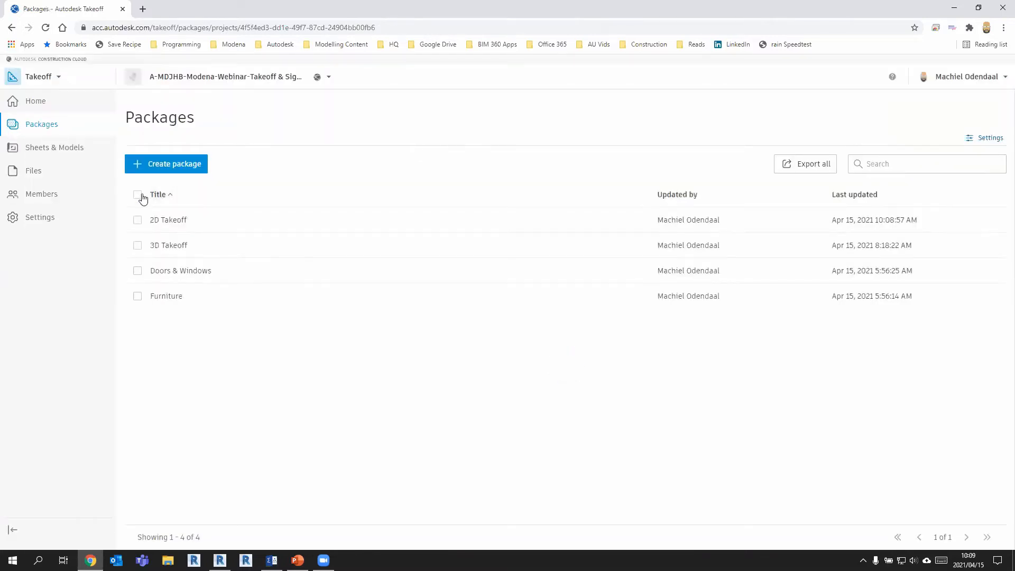
{"action": "left_click", "coordinate": [168, 246]}
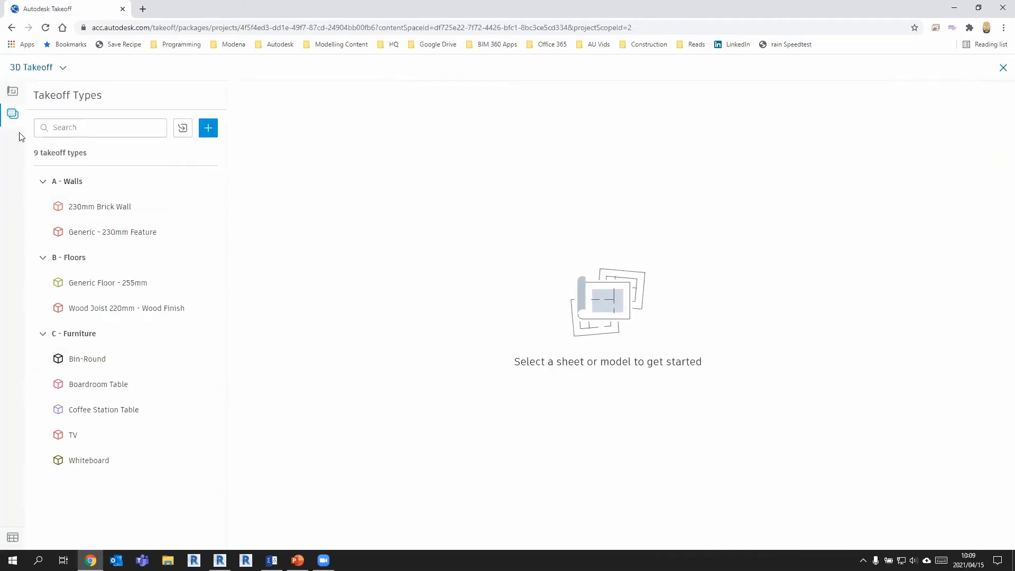
{"action": "left_click", "coordinate": [12, 93]}
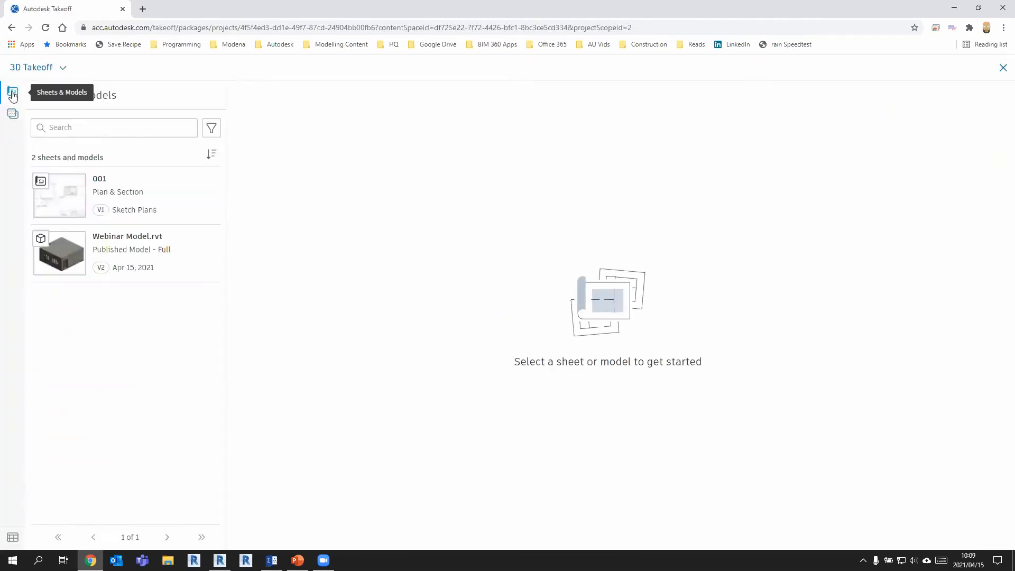
{"action": "left_click", "coordinate": [71, 246]}
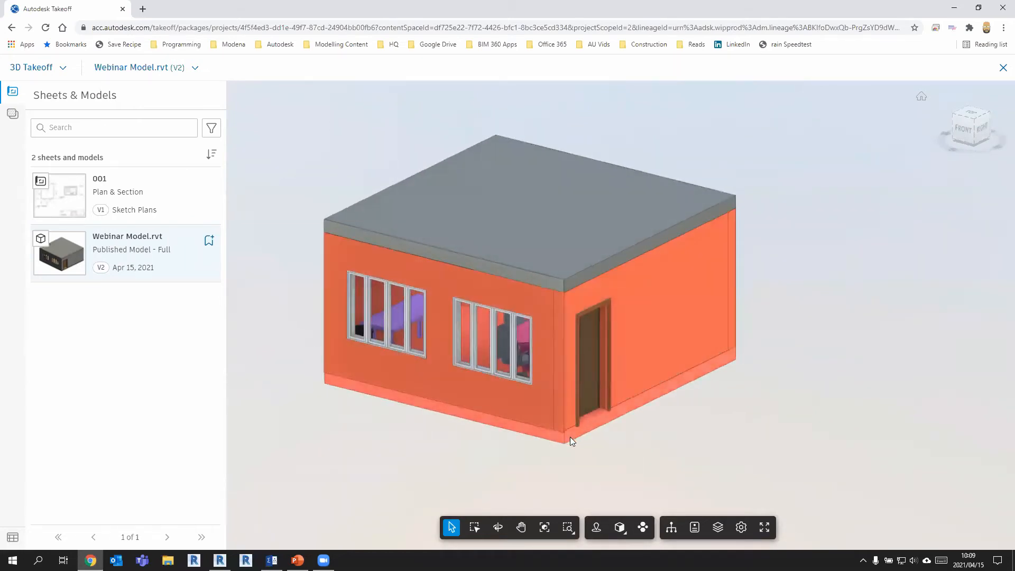
{"action": "left_click", "coordinate": [14, 117]}
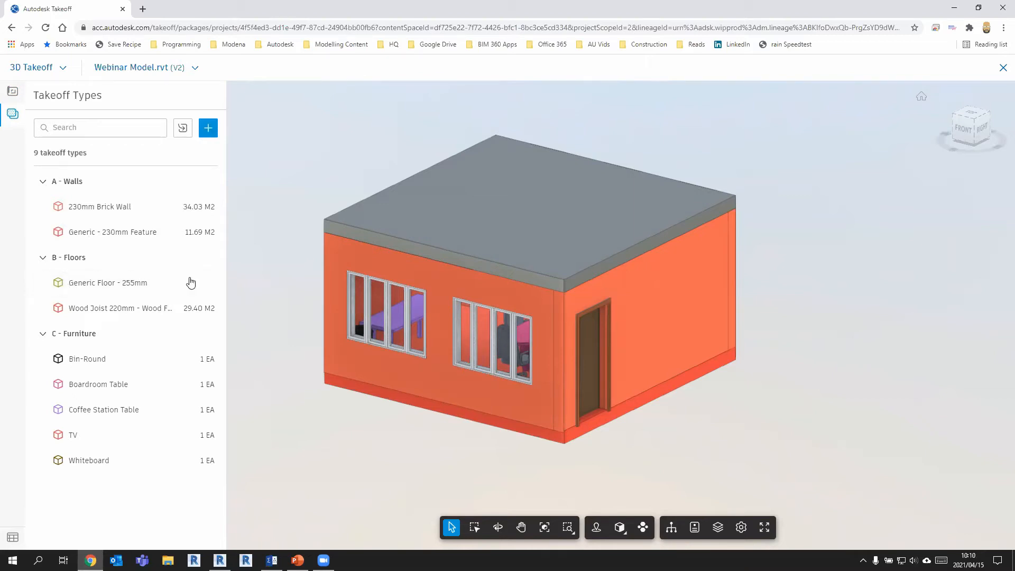
Examine the model properties of the front wall's window nearest the far corner from the door, from identity data to dimensions.
{"action": "left_click", "coordinate": [368, 306]}
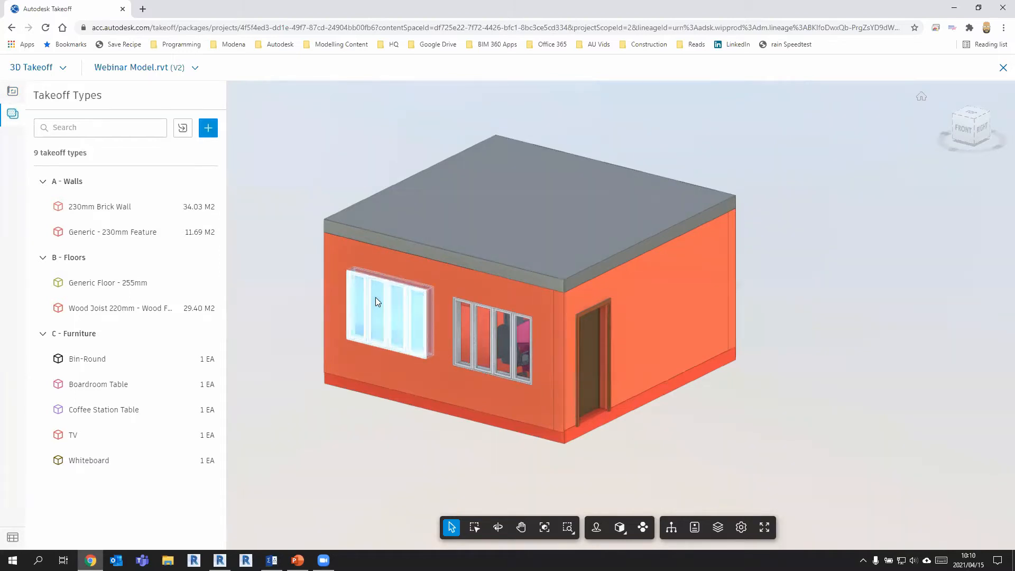
{"action": "left_click", "coordinate": [693, 528]}
{"action": "left_click_drag", "start_coordinate": [896, 184], "coordinate": [782, 104]}
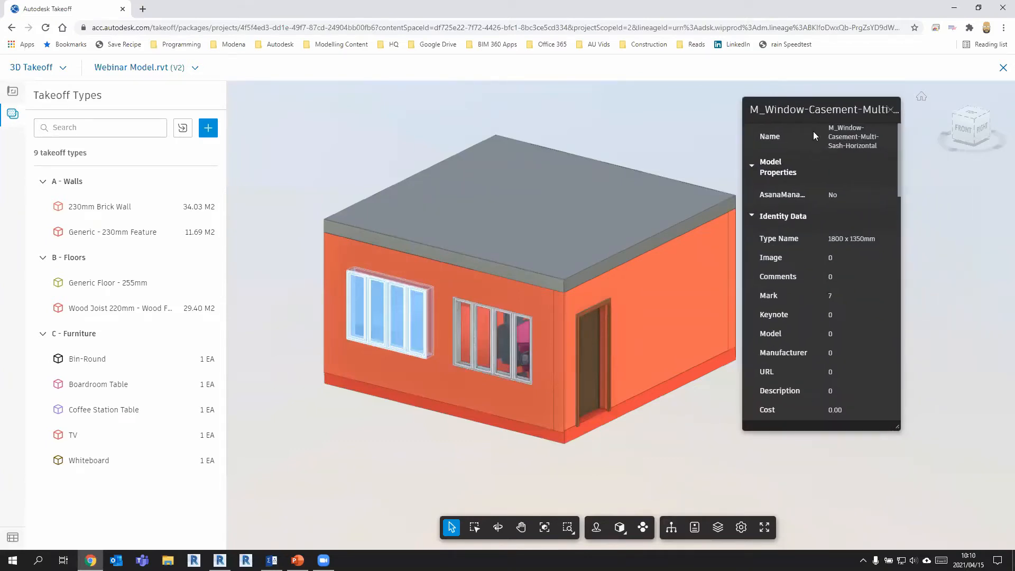
{"action": "left_click_drag", "start_coordinate": [837, 139], "coordinate": [864, 146]}
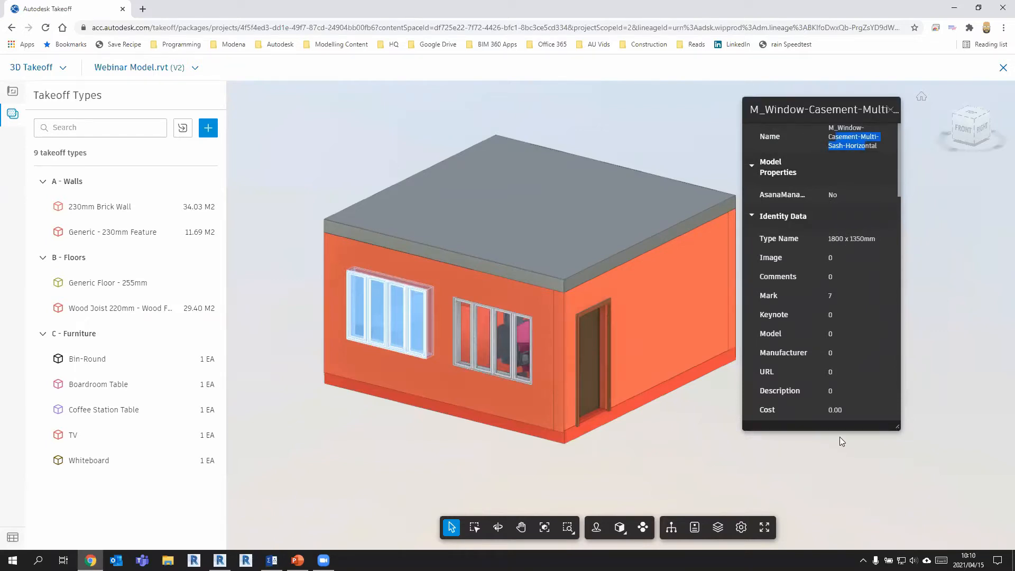
{"action": "left_click_drag", "start_coordinate": [900, 434], "coordinate": [904, 482]}
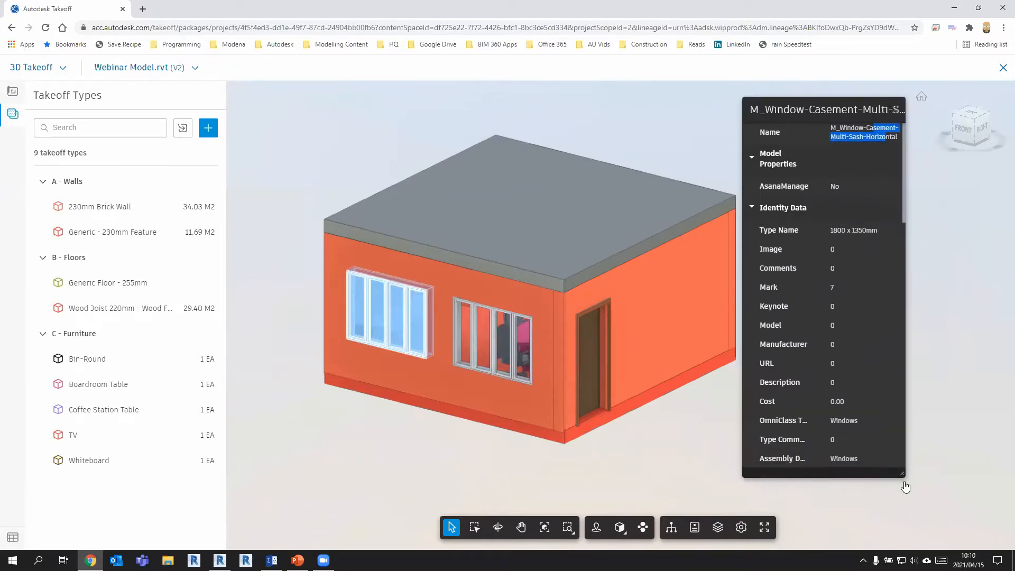
{"action": "scroll", "coordinate": [899, 374], "scroll_direction": "down", "scroll_amount": 3}
{"action": "scroll", "coordinate": [848, 374], "scroll_direction": "down", "scroll_amount": 6}
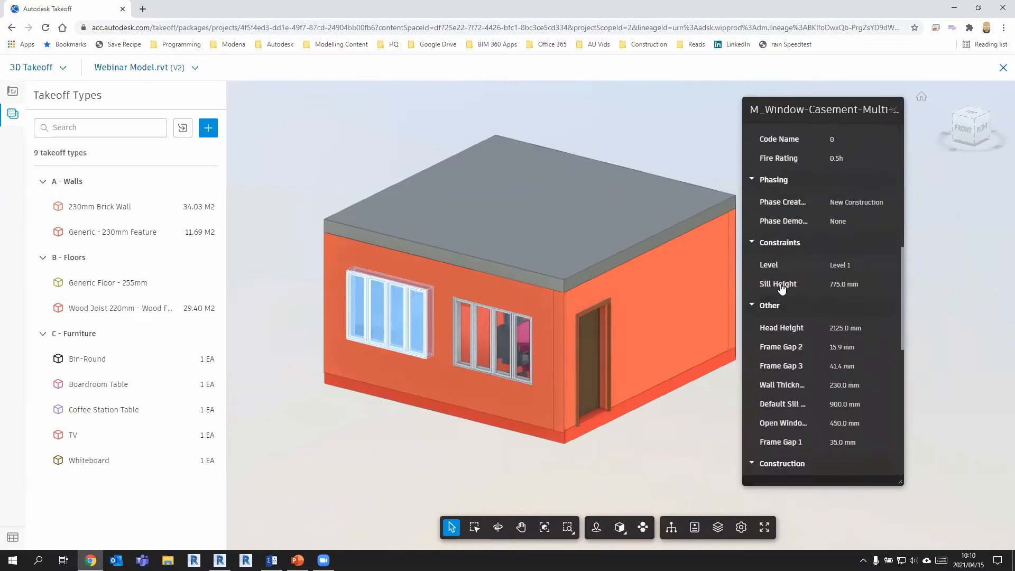
{"action": "scroll", "coordinate": [835, 264], "scroll_direction": "down", "scroll_amount": 4}
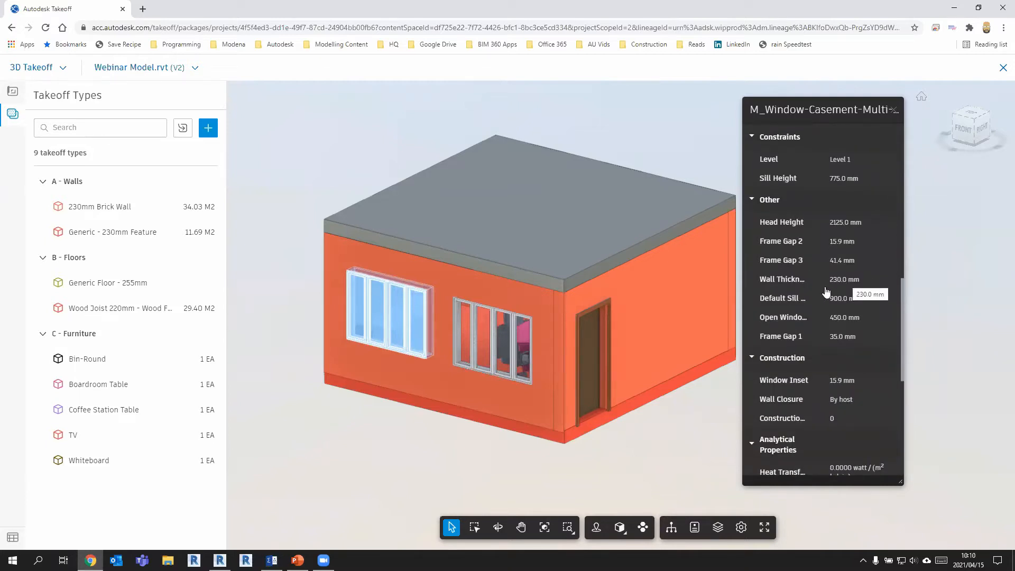
{"action": "scroll", "coordinate": [824, 311], "scroll_direction": "down", "scroll_amount": 2}
{"action": "scroll", "coordinate": [825, 330], "scroll_direction": "down", "scroll_amount": 1}
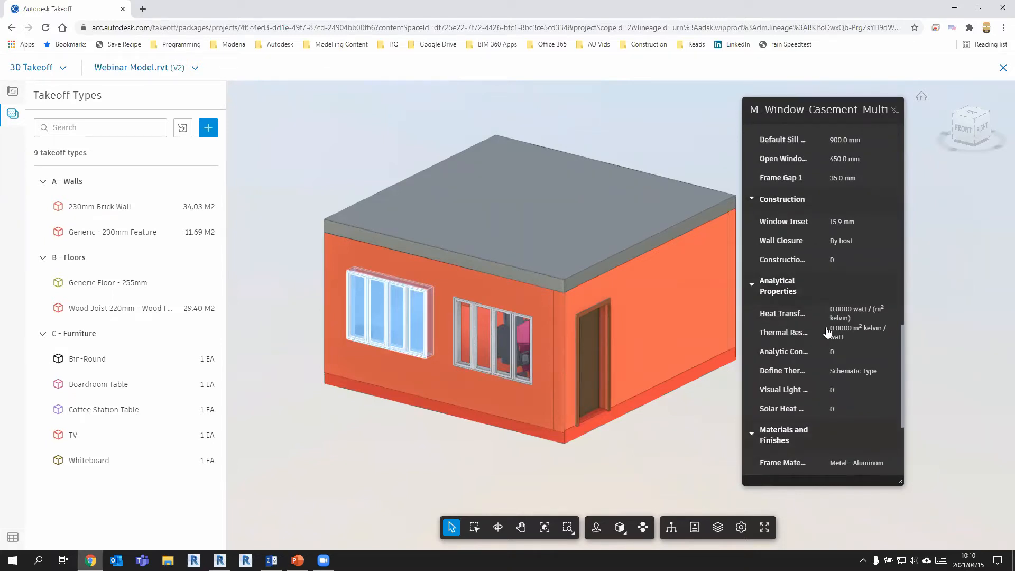
{"action": "scroll", "coordinate": [828, 331], "scroll_direction": "down", "scroll_amount": 3}
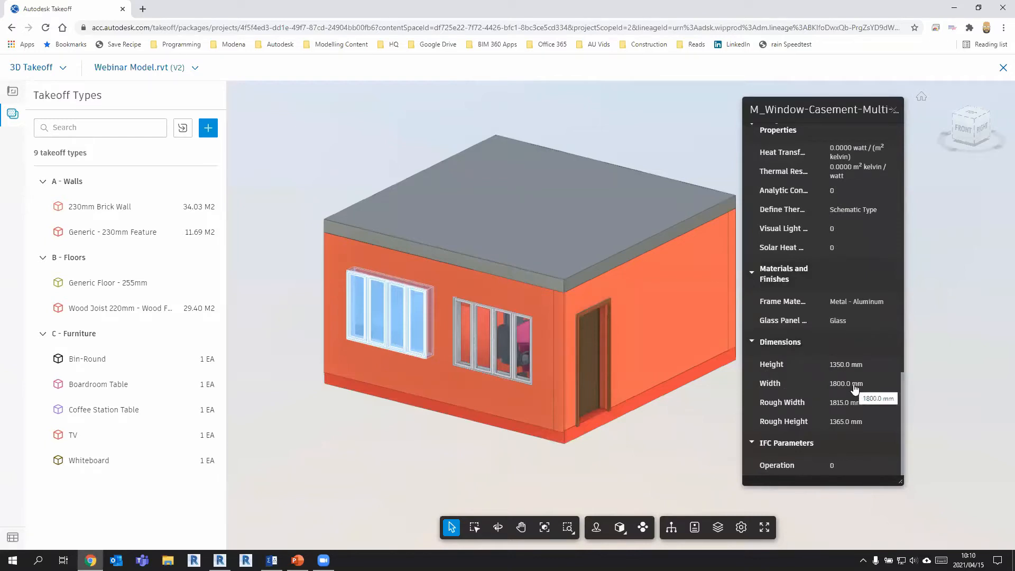
{"action": "scroll", "coordinate": [840, 417], "scroll_direction": "up", "scroll_amount": 10}
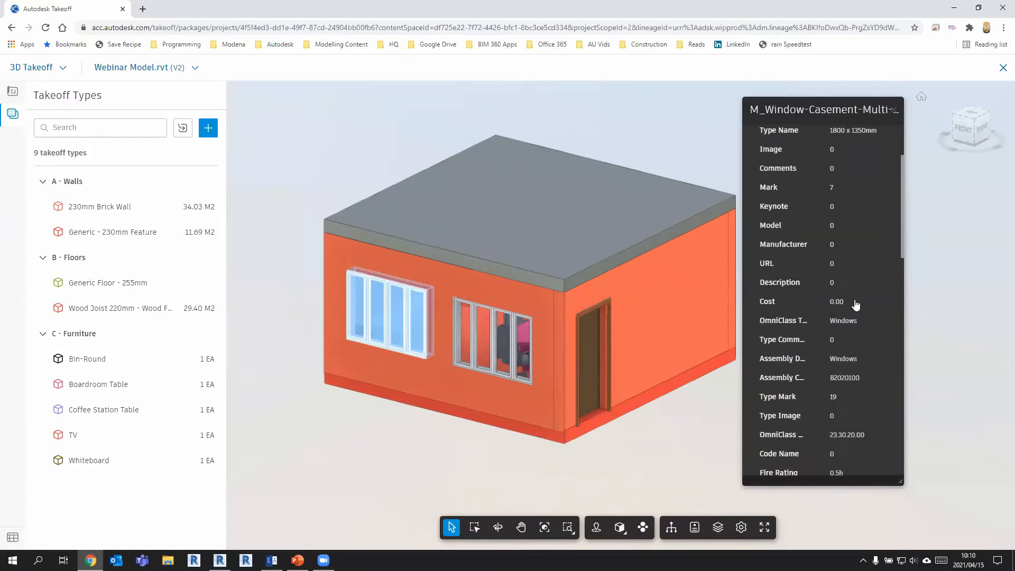
{"action": "left_click", "coordinate": [893, 110]}
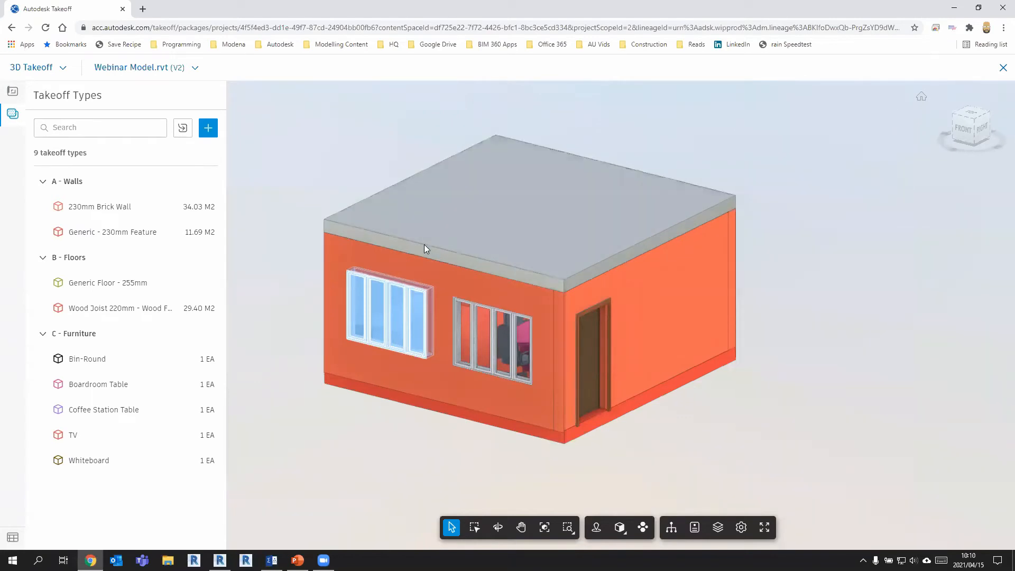
Select all 1800 x 1350mm windows and create a takeoff type for them named Window - 1800 x 1350mm with a purple fill.
{"action": "right_click", "coordinate": [386, 316]}
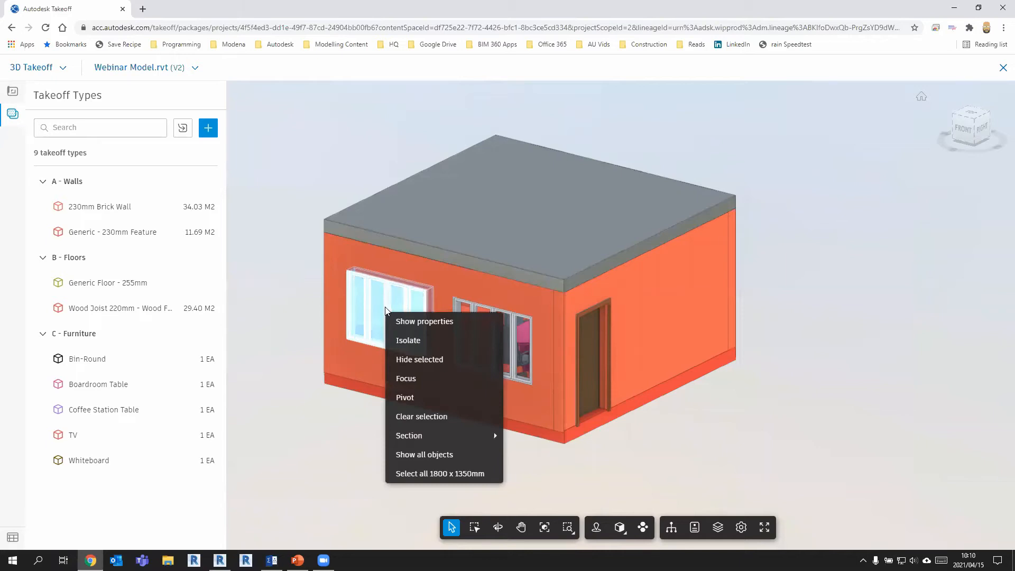
{"action": "left_click", "coordinate": [419, 475]}
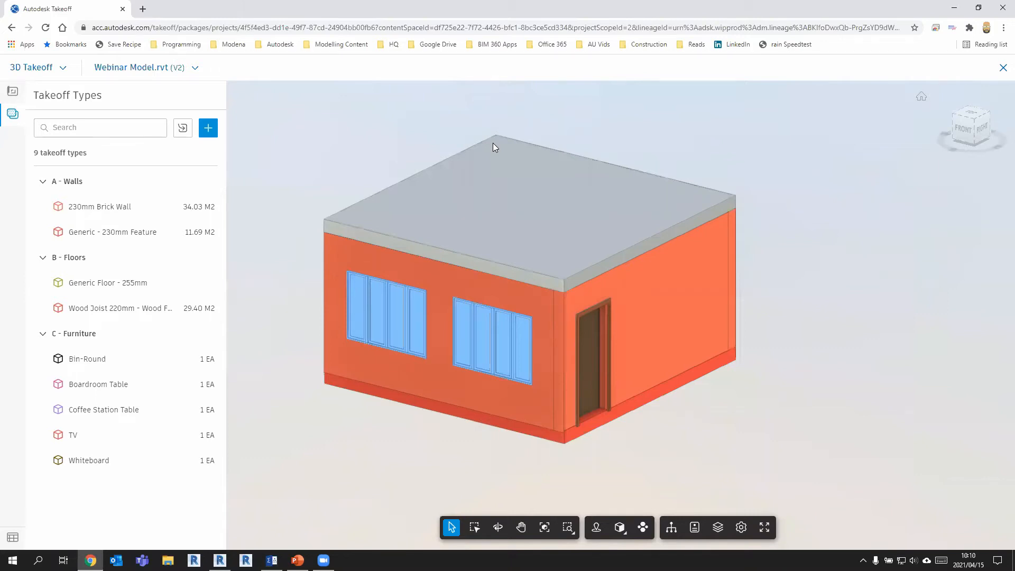
{"action": "left_click", "coordinate": [208, 129]}
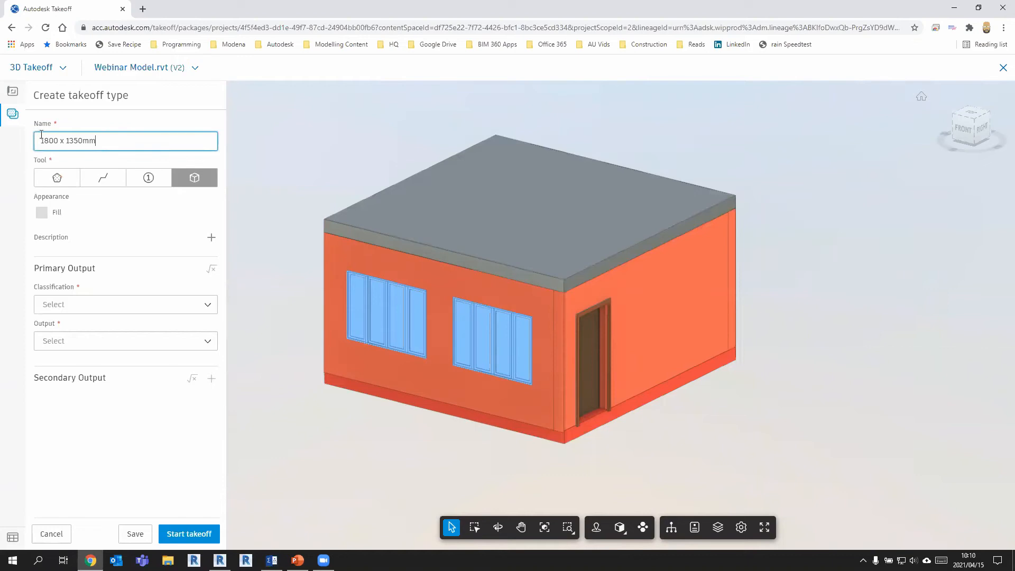
{"action": "type", "text": "Window"}
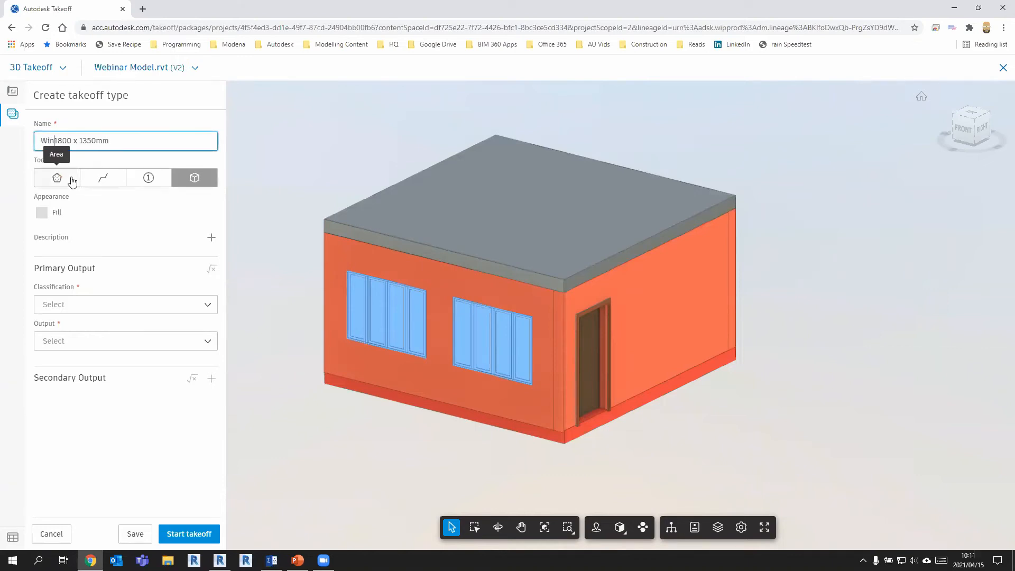
{"action": "type", "text": " -"}
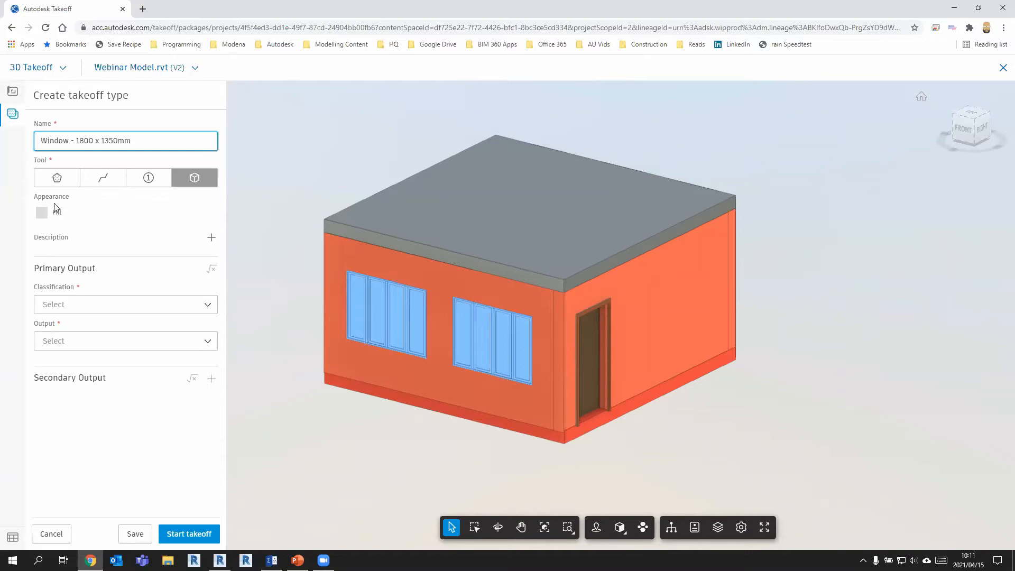
{"action": "left_click", "coordinate": [42, 212]}
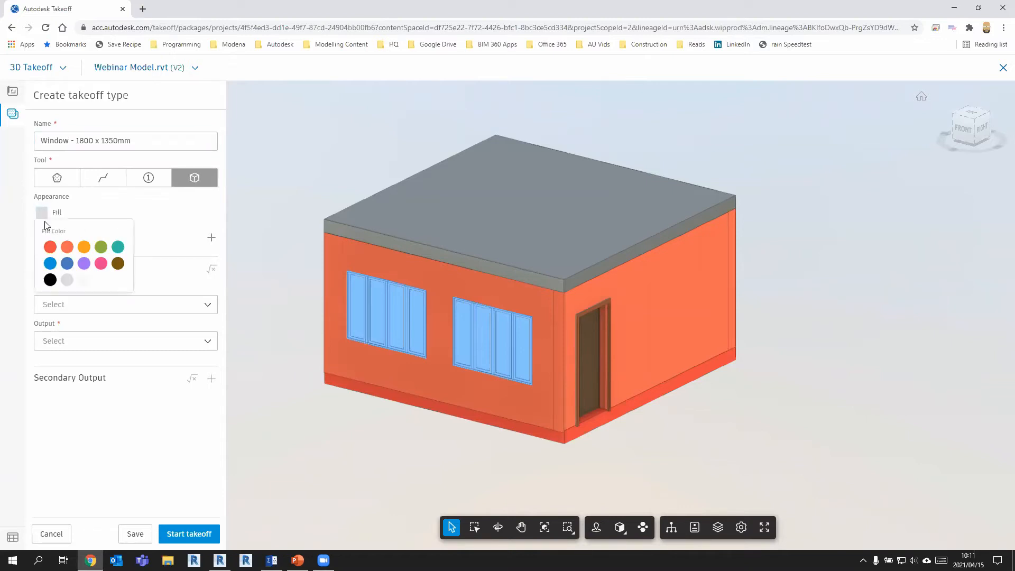
{"action": "left_click", "coordinate": [84, 263]}
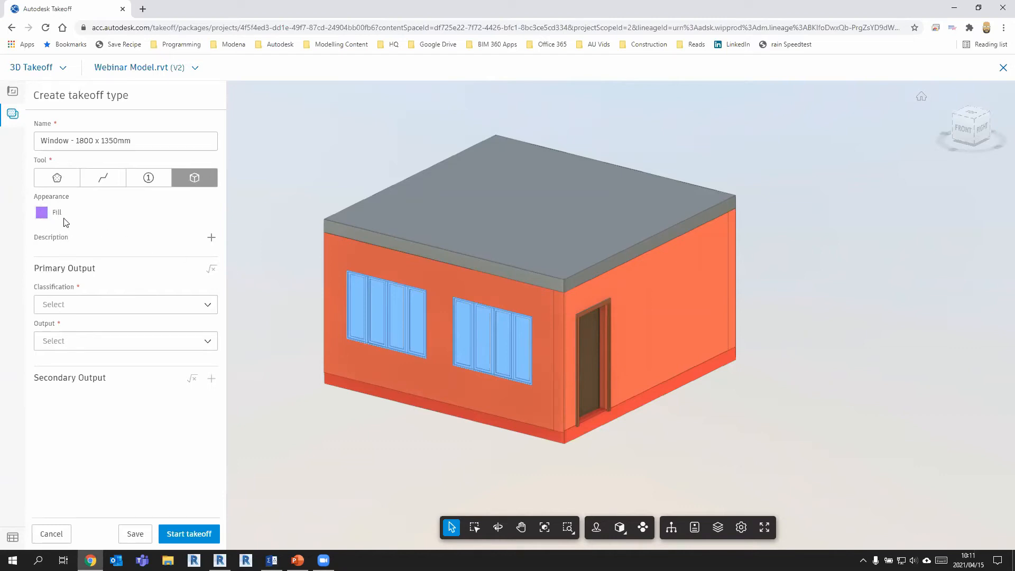
Classify the new window takeoff type as E1 - Aluminium Frame, keeping Count (EA) as its primary output.
{"action": "left_click", "coordinate": [89, 304]}
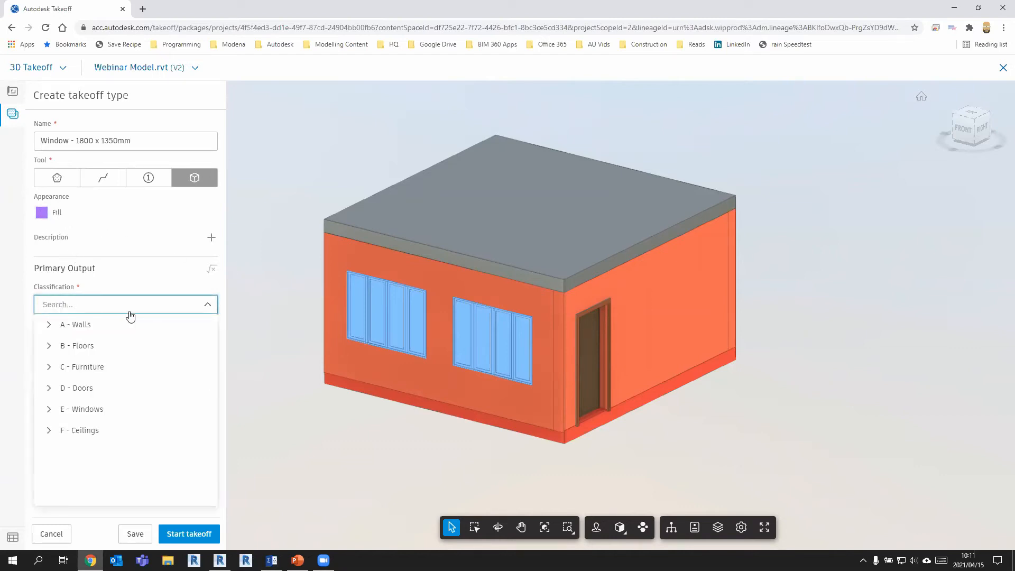
{"action": "left_click", "coordinate": [48, 410]}
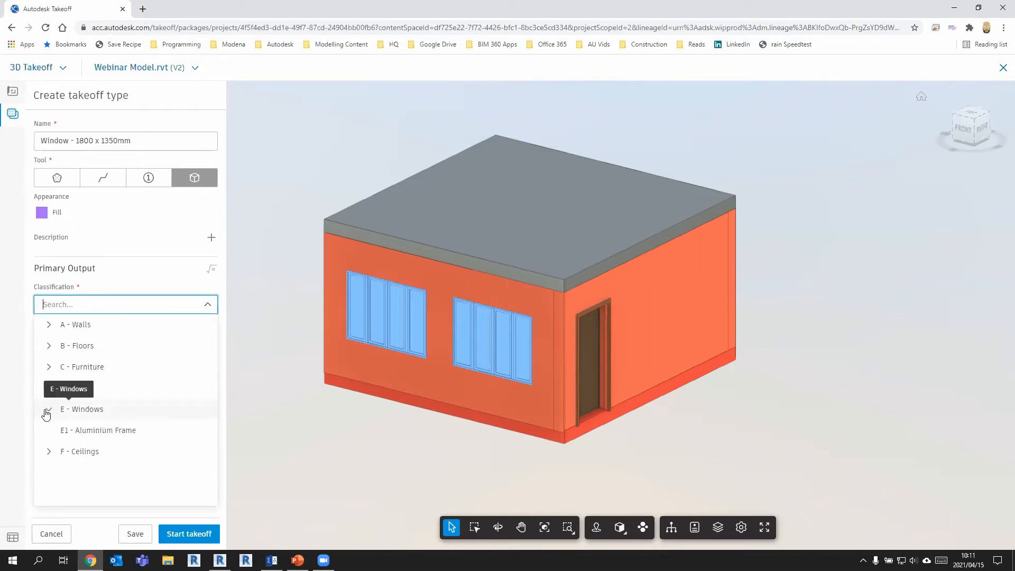
{"action": "left_click", "coordinate": [81, 431]}
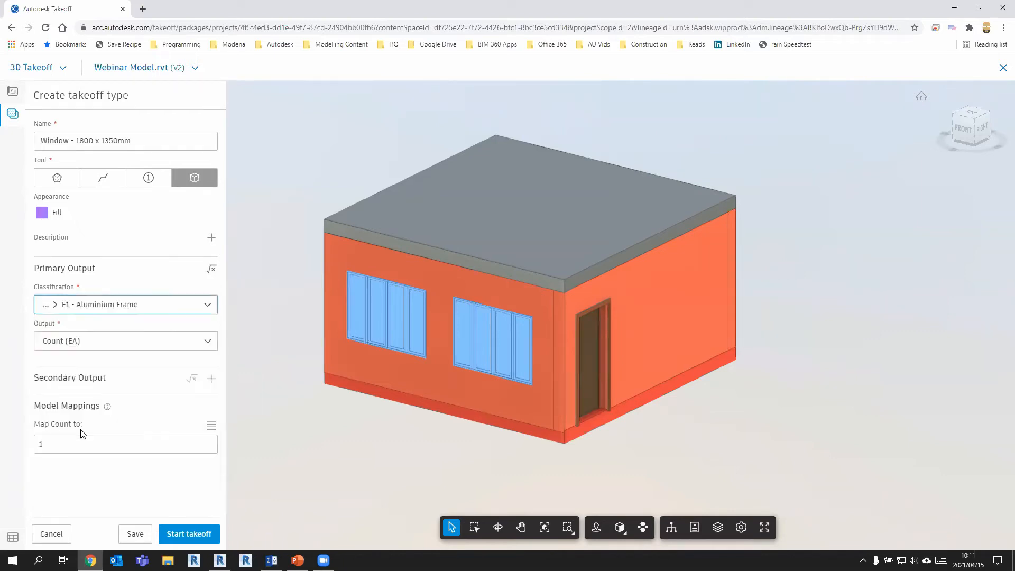
{"action": "left_click", "coordinate": [86, 345]}
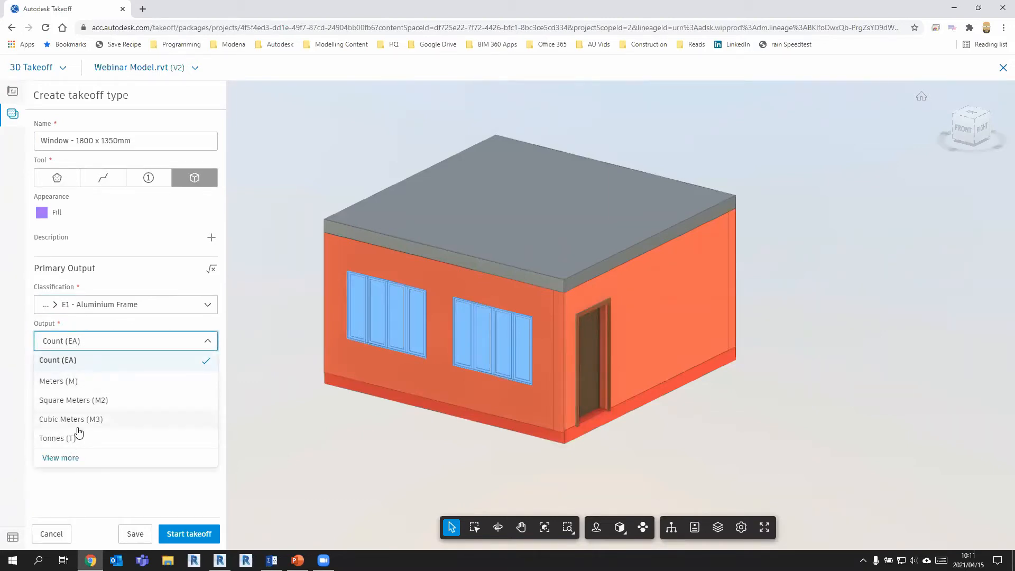
{"action": "left_click", "coordinate": [95, 344]}
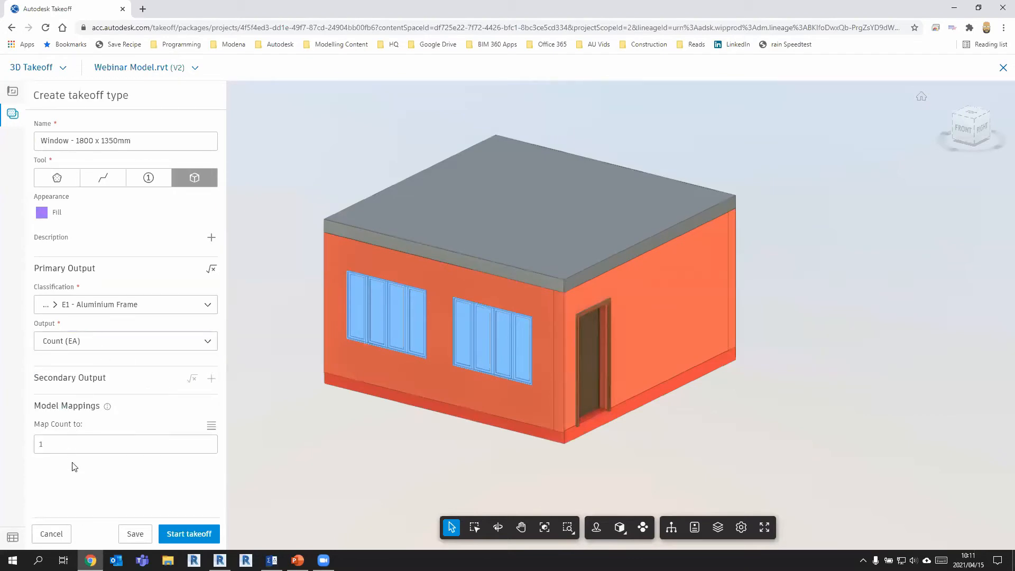
Run the Window - 1800 x 1350mm takeoff on the selected windows, finish it and check their colouring in the model.
{"action": "left_click", "coordinate": [192, 535]}
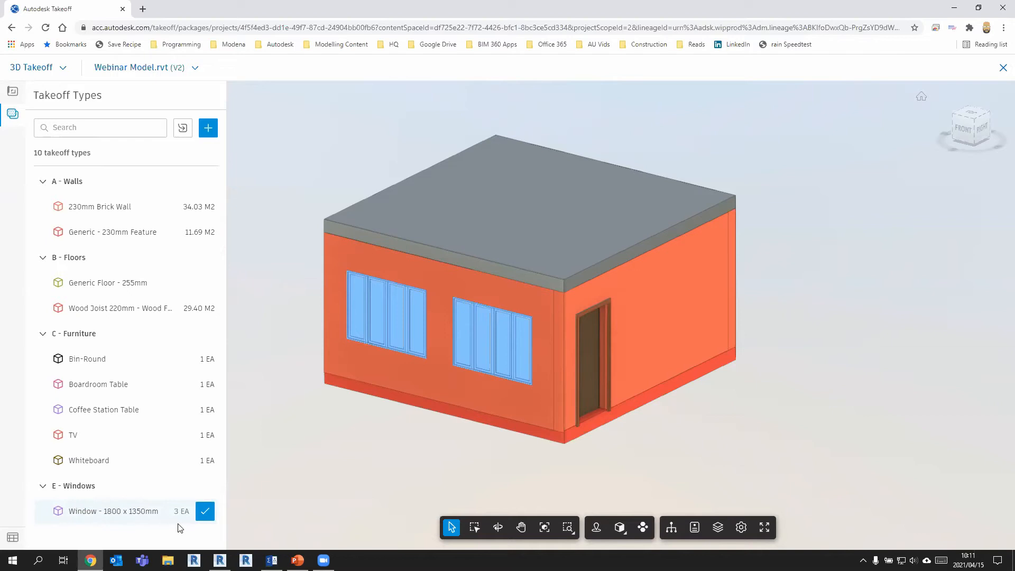
{"action": "left_click", "coordinate": [206, 514]}
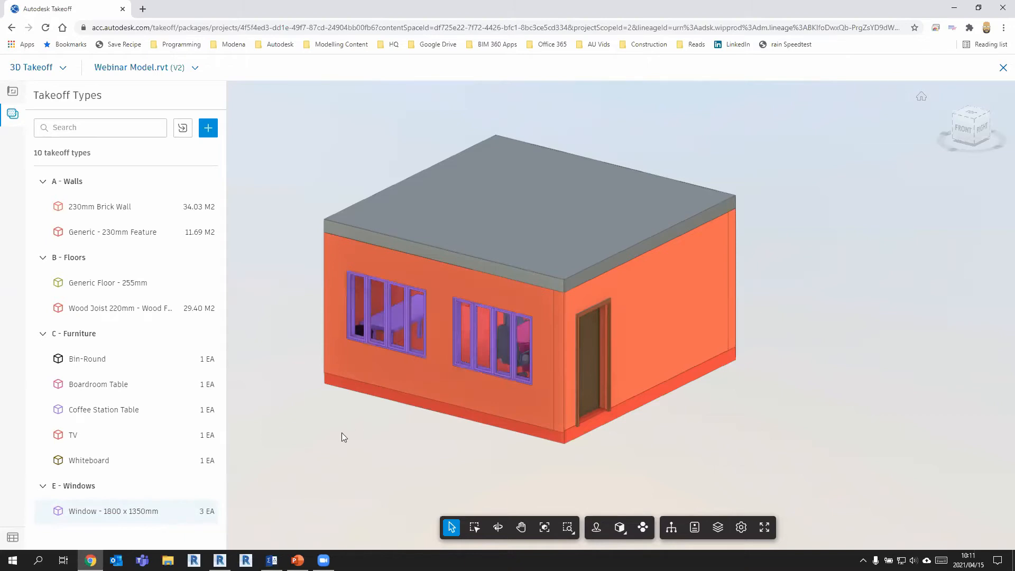
{"action": "left_click_drag", "start_coordinate": [341, 438], "coordinate": [394, 416]}
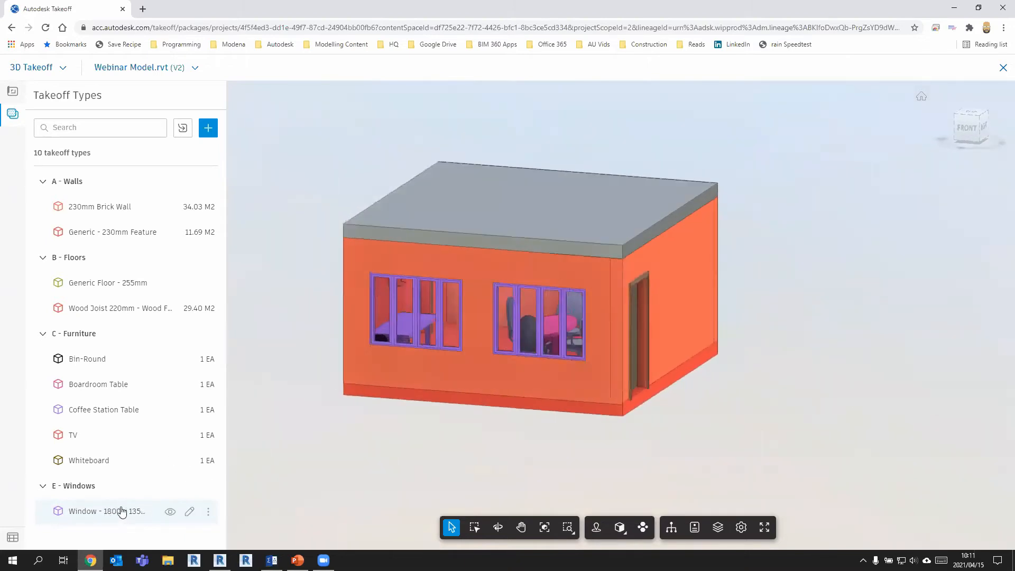
{"action": "left_click_drag", "start_coordinate": [497, 469], "coordinate": [498, 446]}
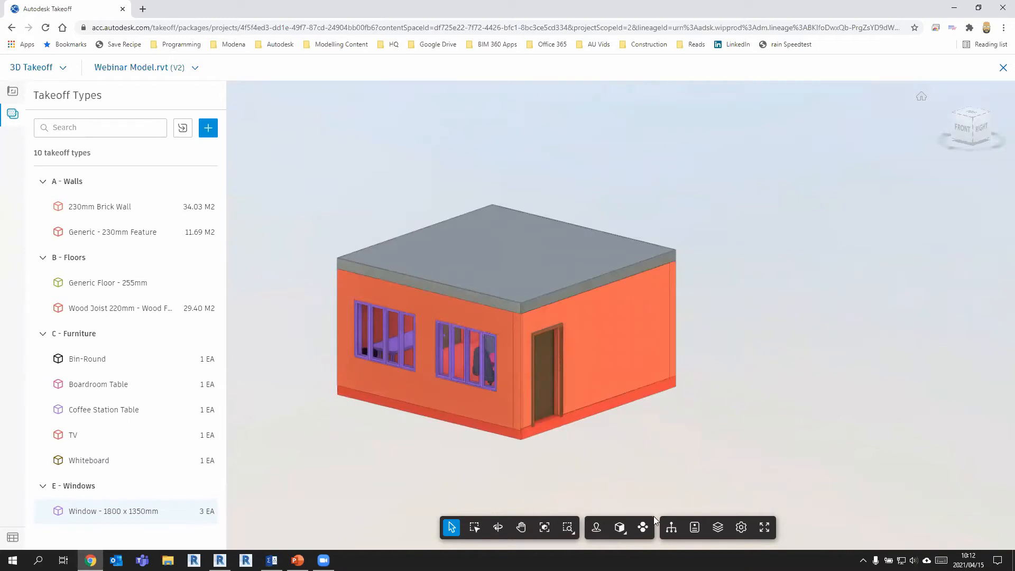
Hide the Basic Wall elements through the model browser to expose the boardroom interior.
{"action": "left_click", "coordinate": [671, 527]}
{"action": "left_click_drag", "start_coordinate": [305, 105], "coordinate": [846, 110]}
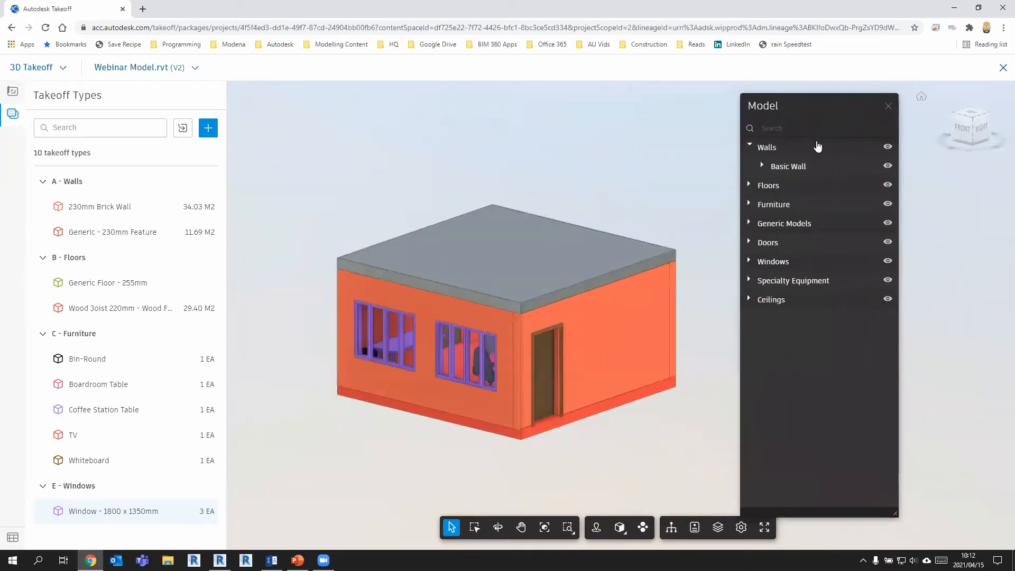
{"action": "left_click", "coordinate": [888, 167]}
{"action": "left_click_drag", "start_coordinate": [597, 356], "coordinate": [538, 334]}
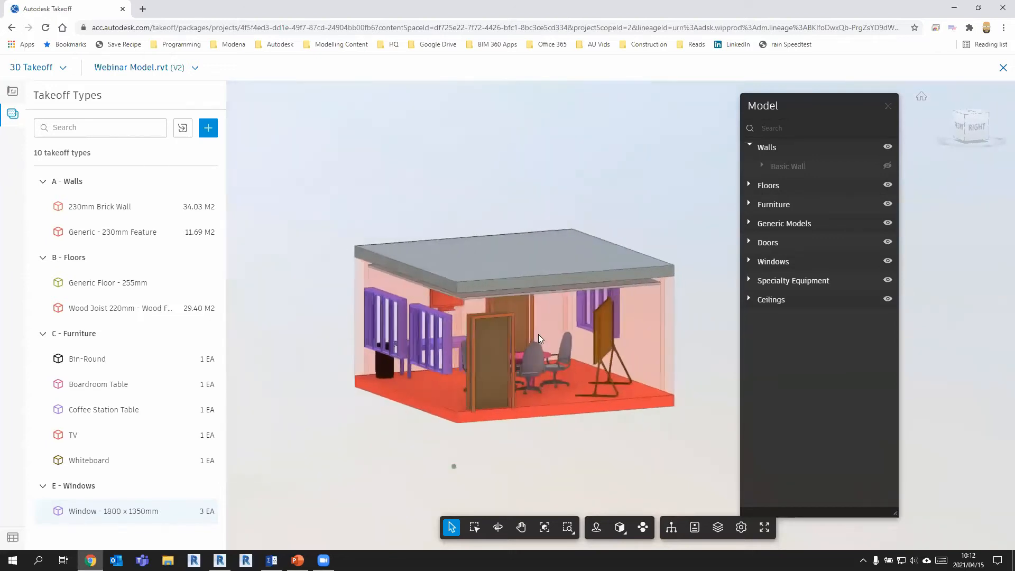
Hide the Windows and Doors elements in the model and collapse the B - Floors and C - Furniture takeoff groups.
{"action": "left_click", "coordinate": [887, 260]}
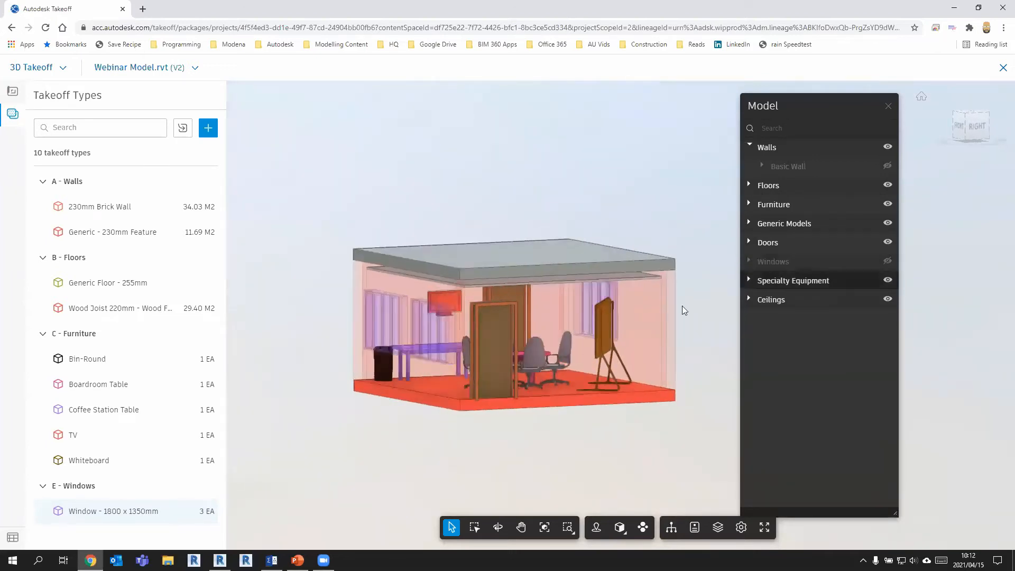
{"action": "left_click", "coordinate": [888, 241]}
{"action": "left_click_drag", "start_coordinate": [501, 342], "coordinate": [465, 349]}
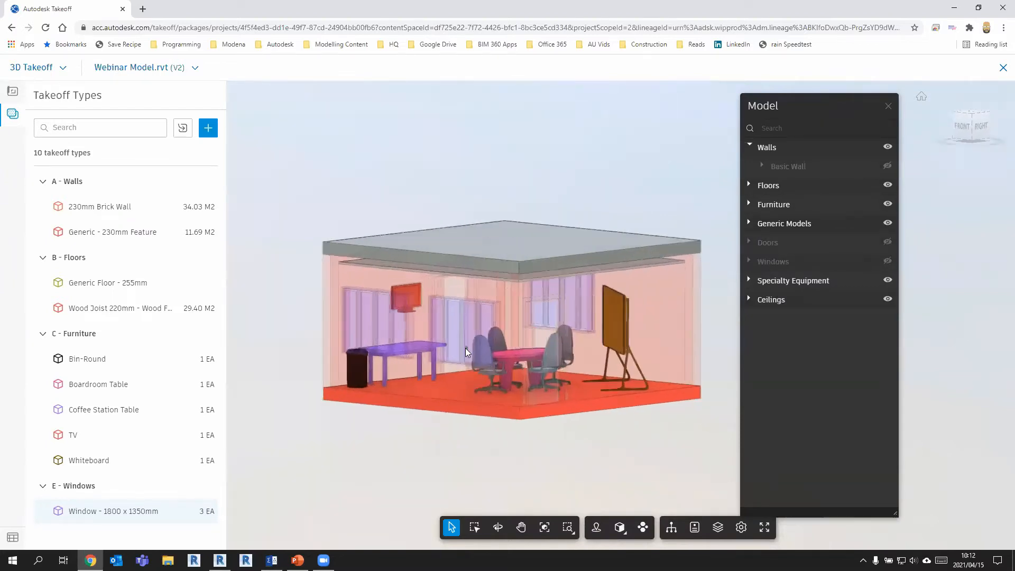
{"action": "scroll", "coordinate": [465, 348], "scroll_direction": "up", "scroll_amount": 3}
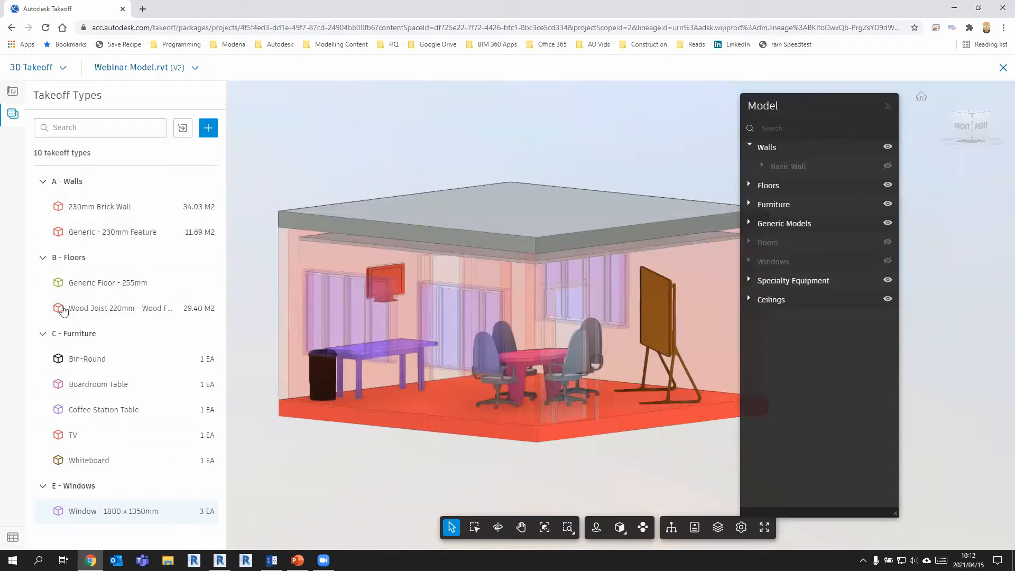
{"action": "left_click", "coordinate": [43, 257]}
{"action": "left_click", "coordinate": [44, 282]}
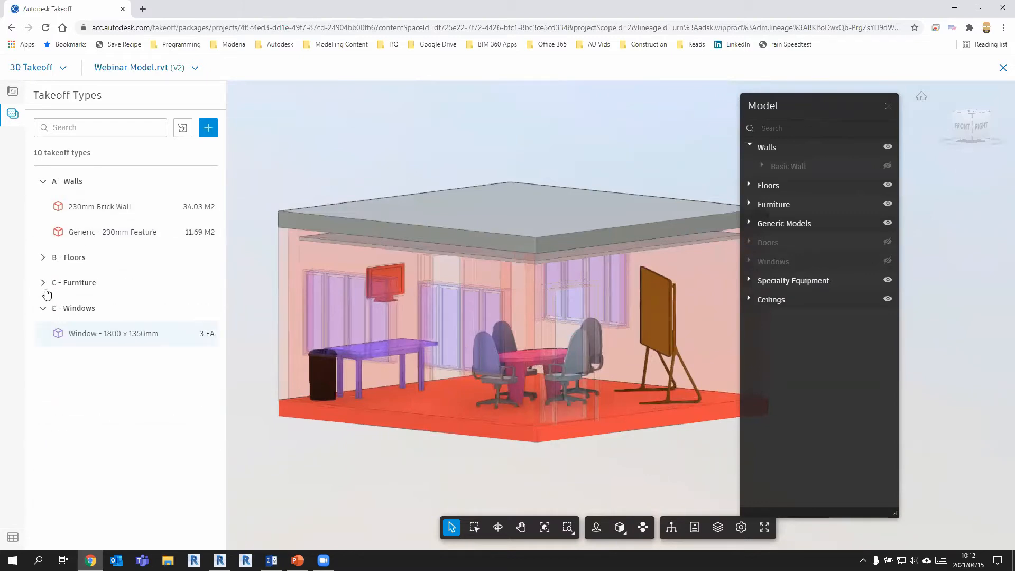
Select the compound ceiling and create a takeoff type for it named Ceiling - 600 x 1200mm grid.
{"action": "left_click", "coordinate": [498, 257]}
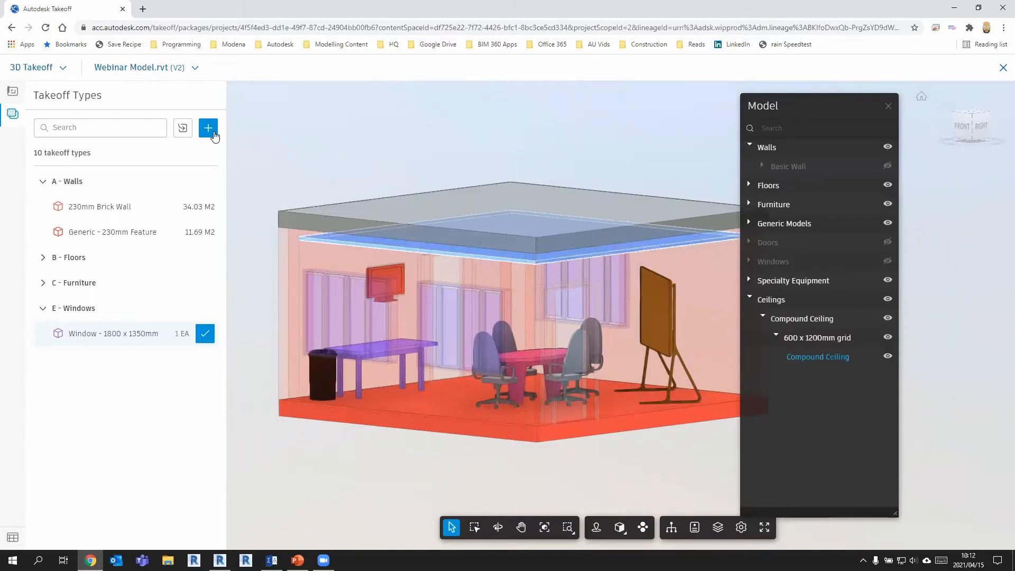
{"action": "left_click", "coordinate": [214, 135]}
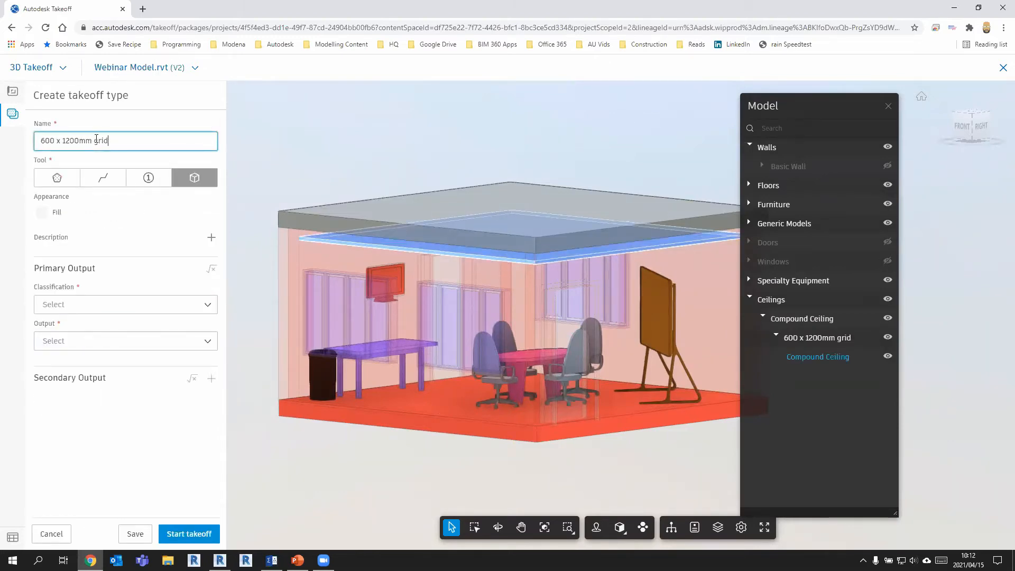
{"action": "left_click", "coordinate": [40, 141]}
{"action": "type", "text": "Ceiling -"}
Classify the ceiling takeoff type as F1.1 - Drop-In Ceilings (General) under F - Ceilings, keeping its Square Meters (M2) output.
{"action": "left_click", "coordinate": [96, 306]}
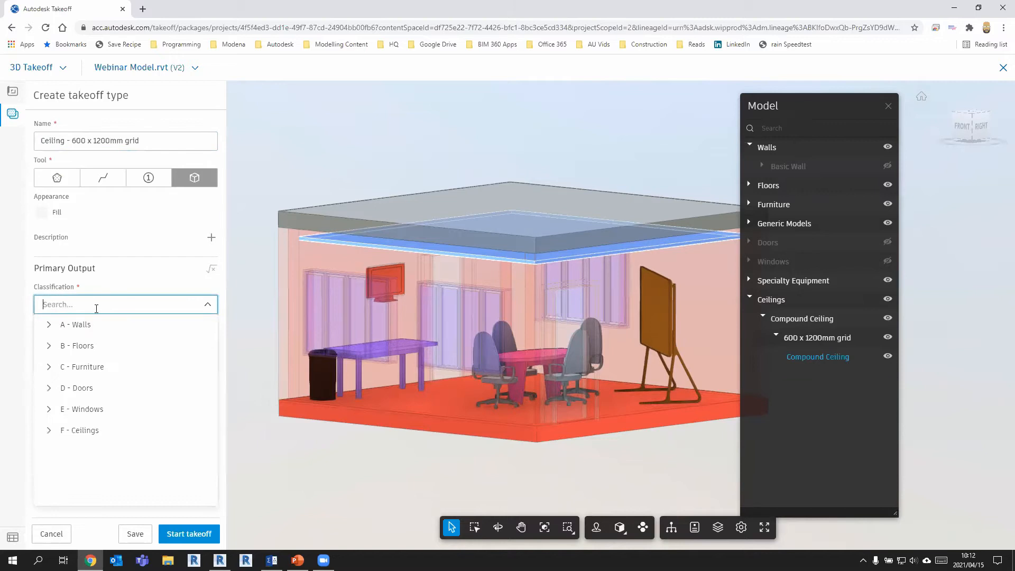
{"action": "left_click", "coordinate": [48, 430]}
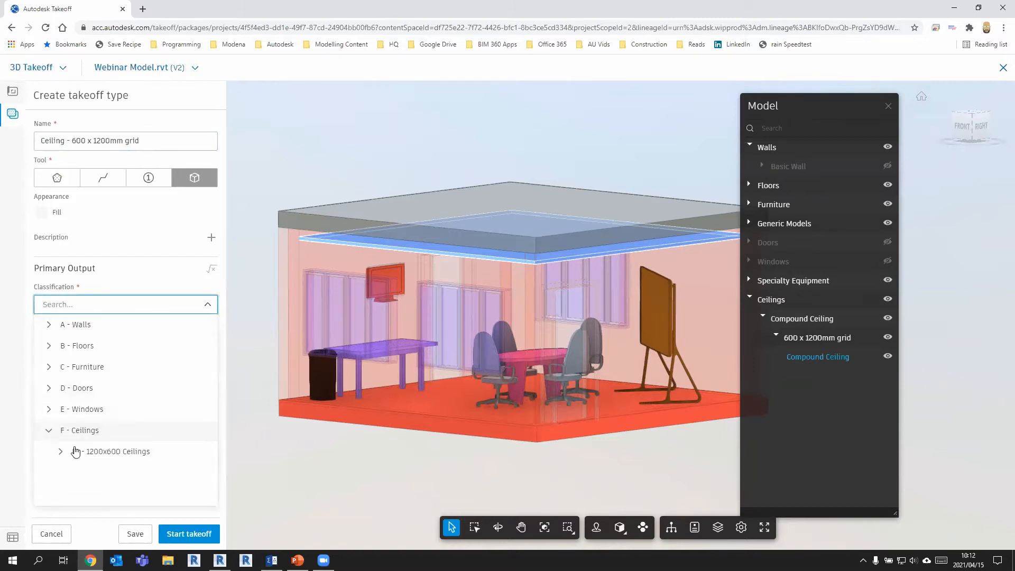
{"action": "left_click", "coordinate": [76, 451]}
{"action": "left_click", "coordinate": [64, 308]}
{"action": "left_click", "coordinate": [61, 452]}
{"action": "left_click", "coordinate": [138, 475]}
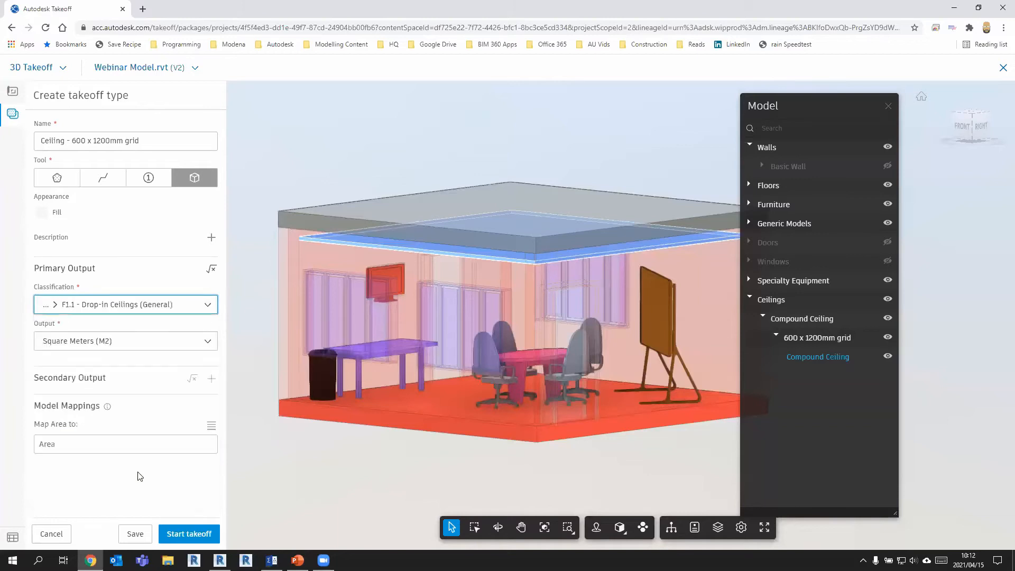
Run the Ceiling - 600 x 1200mm grid takeoff on the selected ceiling, finish it and check the model.
{"action": "left_click", "coordinate": [197, 535]}
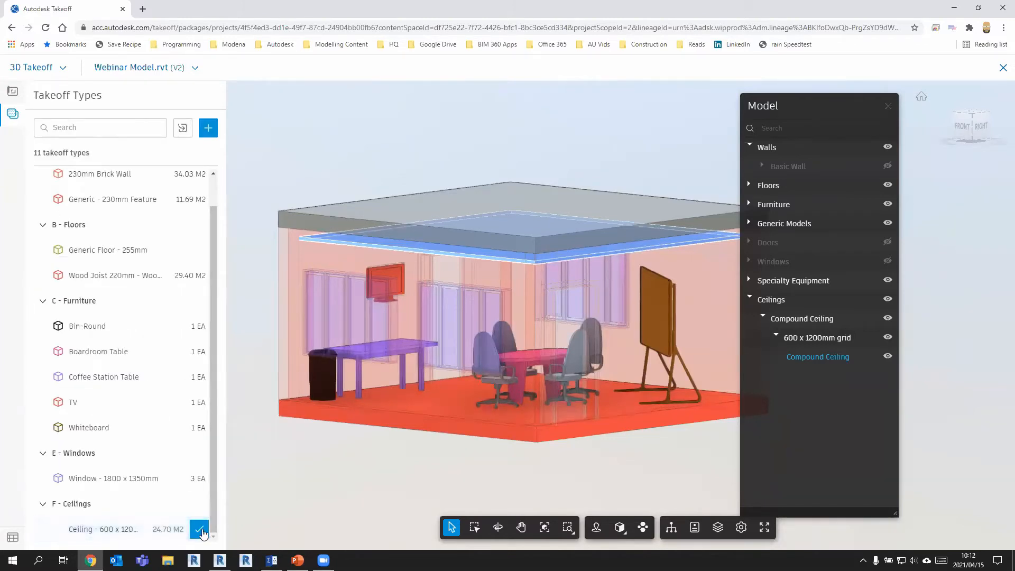
{"action": "left_click", "coordinate": [200, 530]}
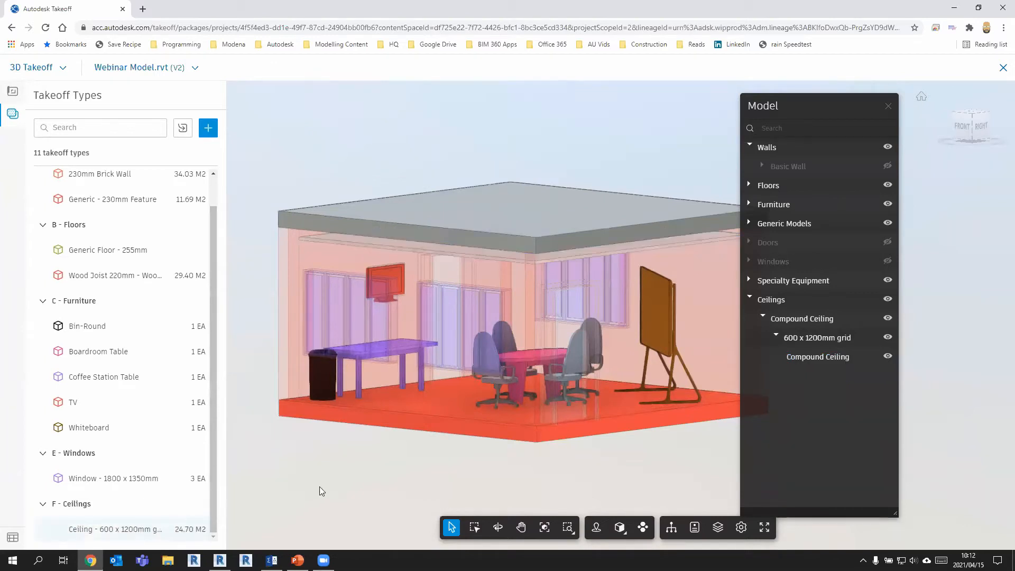
{"action": "left_click_drag", "start_coordinate": [567, 301], "coordinate": [541, 337]}
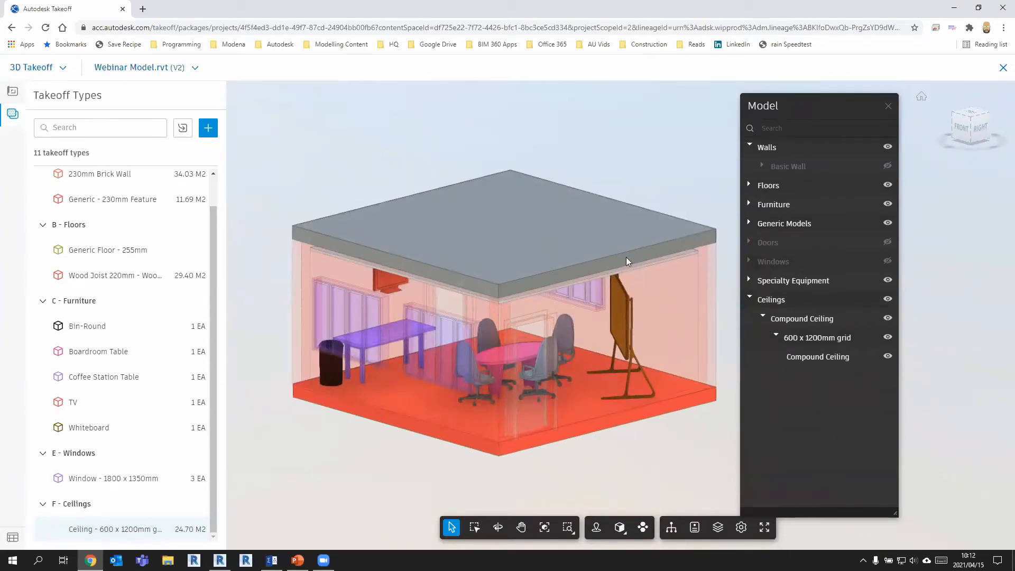
Close the model browser and form clusters to separate the model's elements by category.
{"action": "left_click_drag", "start_coordinate": [832, 104], "coordinate": [854, 99]}
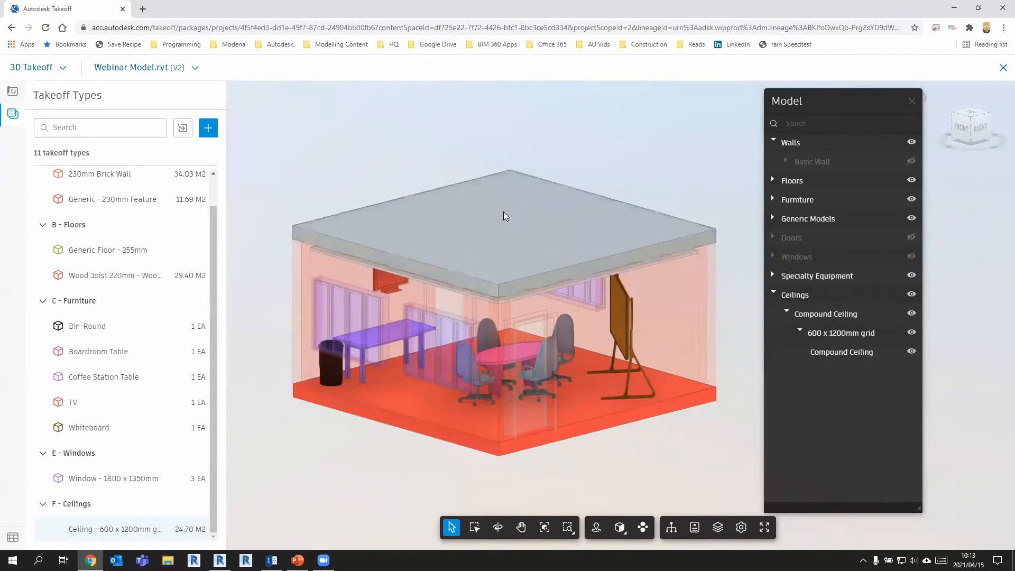
{"action": "scroll", "coordinate": [575, 348], "scroll_direction": "down", "scroll_amount": 1}
{"action": "scroll", "coordinate": [575, 349], "scroll_direction": "down", "scroll_amount": 2}
{"action": "left_click_drag", "start_coordinate": [603, 360], "coordinate": [576, 327]}
{"action": "left_click_drag", "start_coordinate": [549, 398], "coordinate": [604, 461]}
{"action": "left_click", "coordinate": [912, 101]}
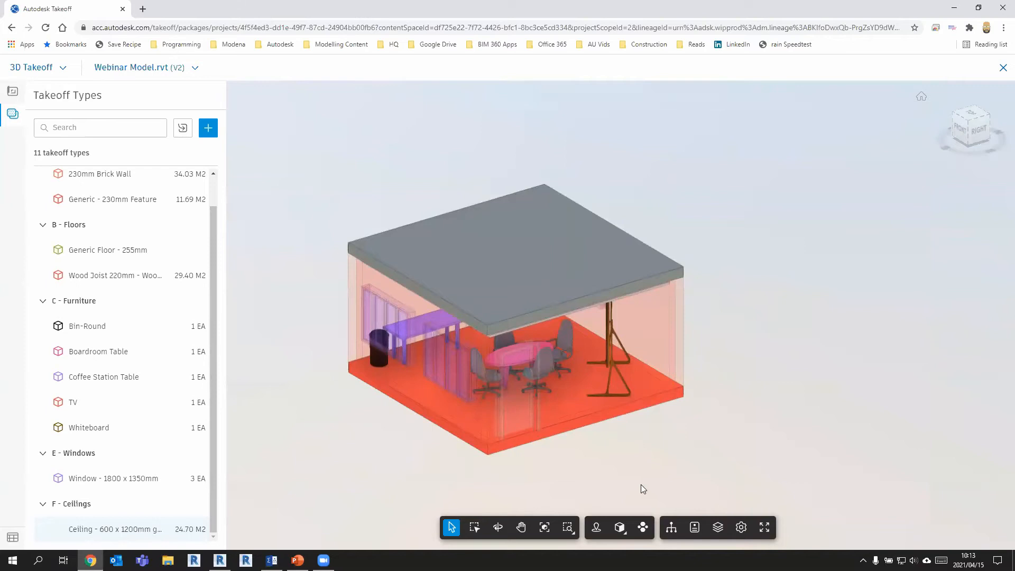
{"action": "left_click", "coordinate": [643, 527]}
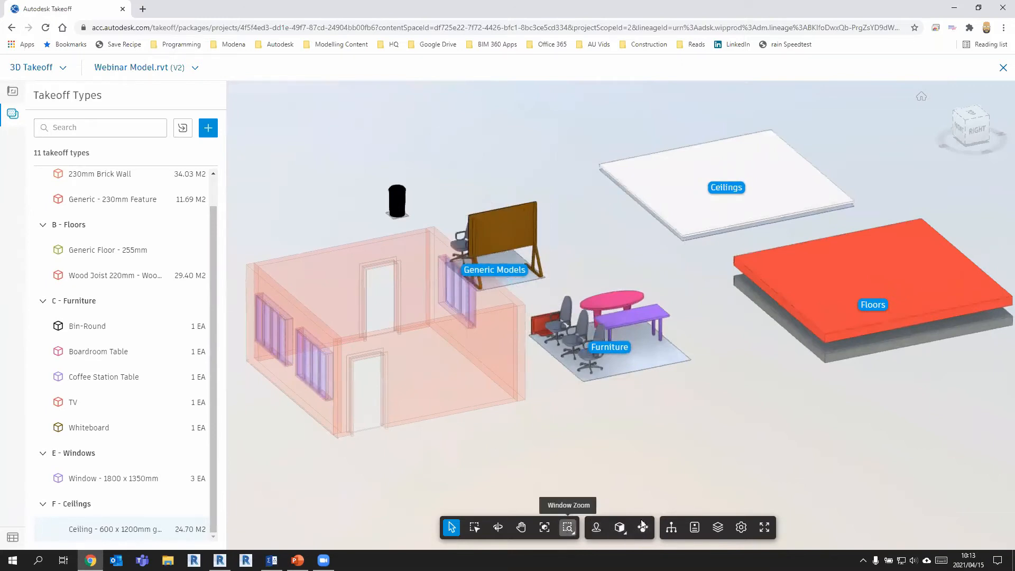
Show the hidden Basic Wall, Doors and Windows elements again through the model browser and close it.
{"action": "left_click", "coordinate": [672, 528]}
{"action": "left_click", "coordinate": [912, 161]}
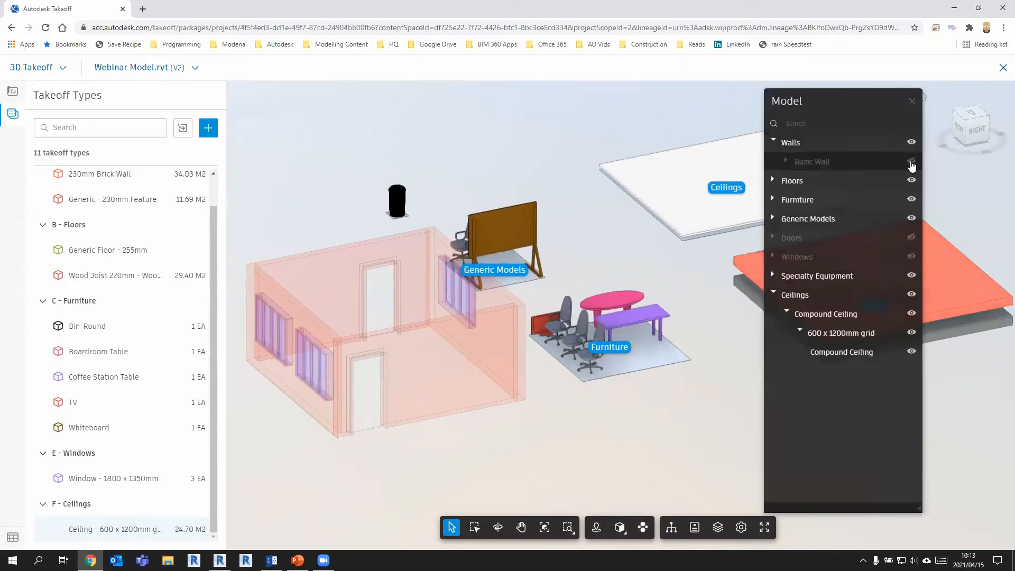
{"action": "left_click", "coordinate": [911, 237]}
{"action": "left_click", "coordinate": [912, 258]}
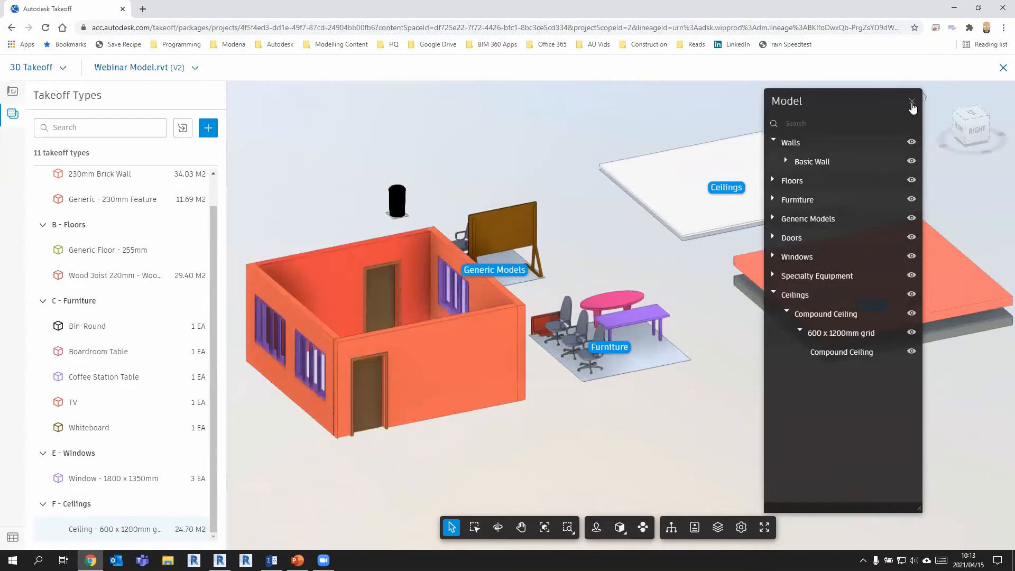
{"action": "left_click", "coordinate": [912, 101]}
Reassemble the model, form the clusters again with all elements included and inspect the separated categories.
{"action": "left_click", "coordinate": [643, 528]}
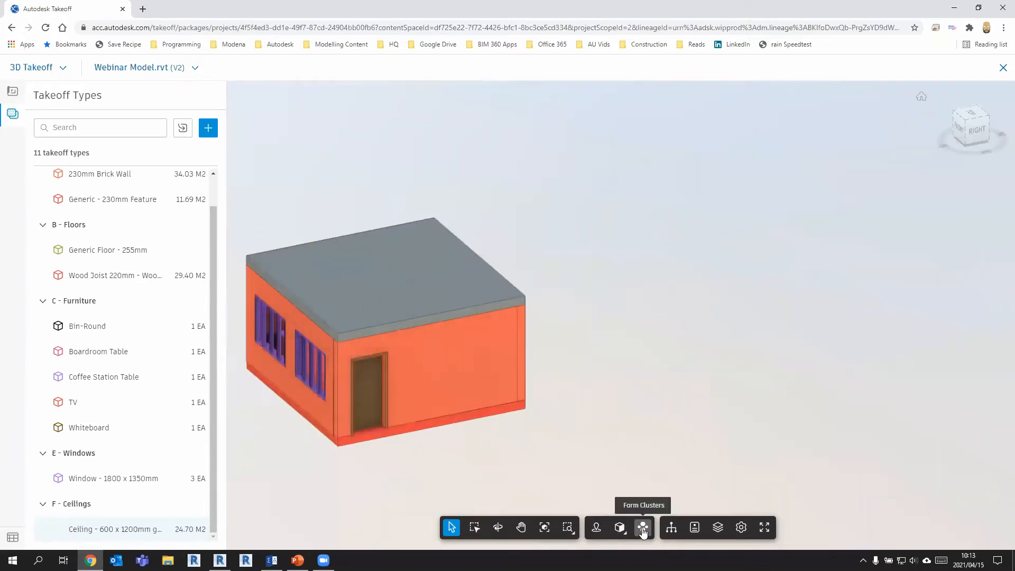
{"action": "left_click", "coordinate": [643, 528]}
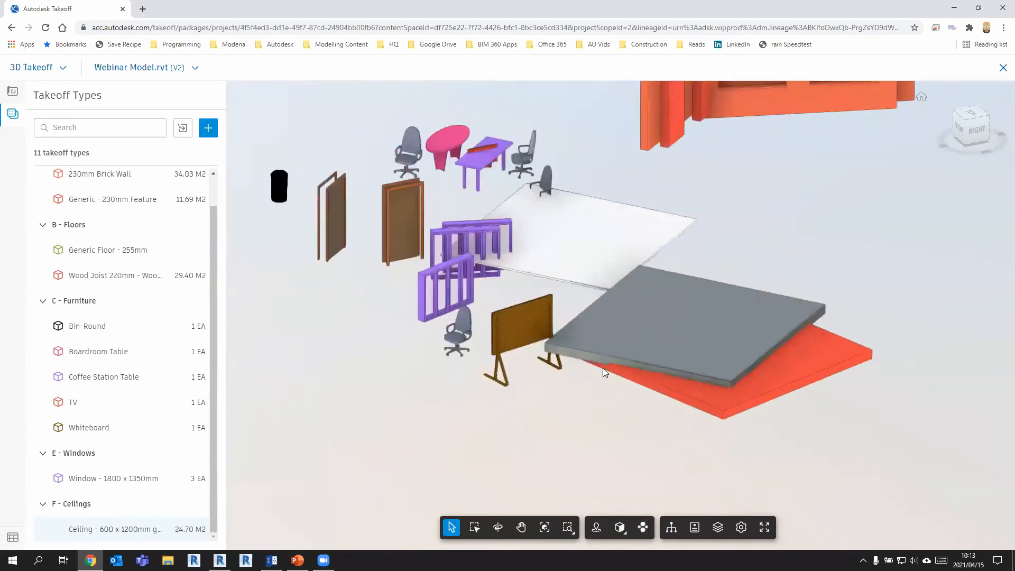
{"action": "left_click_drag", "start_coordinate": [548, 358], "coordinate": [600, 154]}
{"action": "middle_click_drag", "start_coordinate": [601, 154], "coordinate": [534, 299]}
{"action": "middle_click_drag", "start_coordinate": [469, 362], "coordinate": [496, 239]}
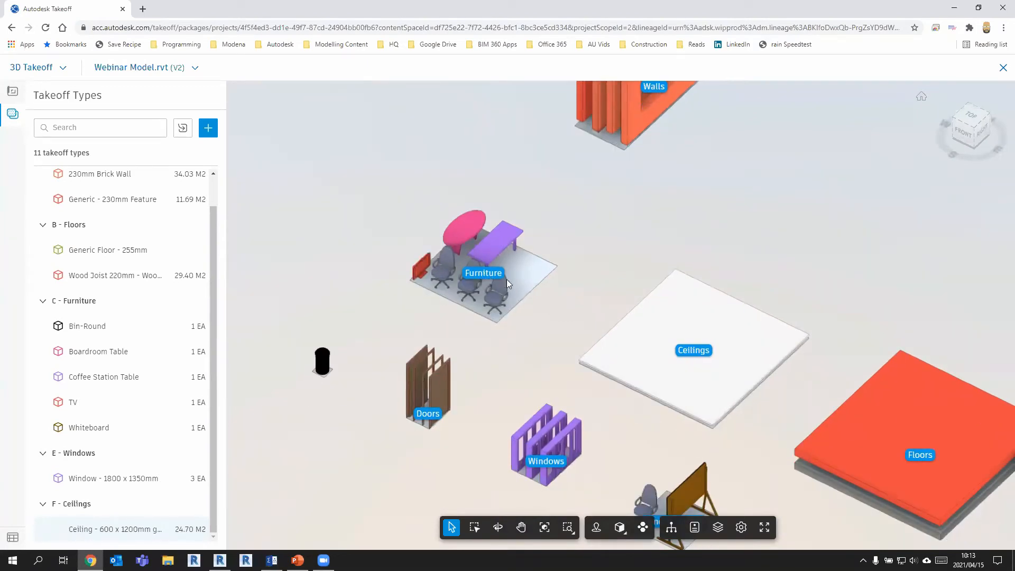
{"action": "middle_click_drag", "start_coordinate": [686, 355], "coordinate": [611, 326]}
{"action": "middle_click_drag", "start_coordinate": [814, 416], "coordinate": [748, 358]}
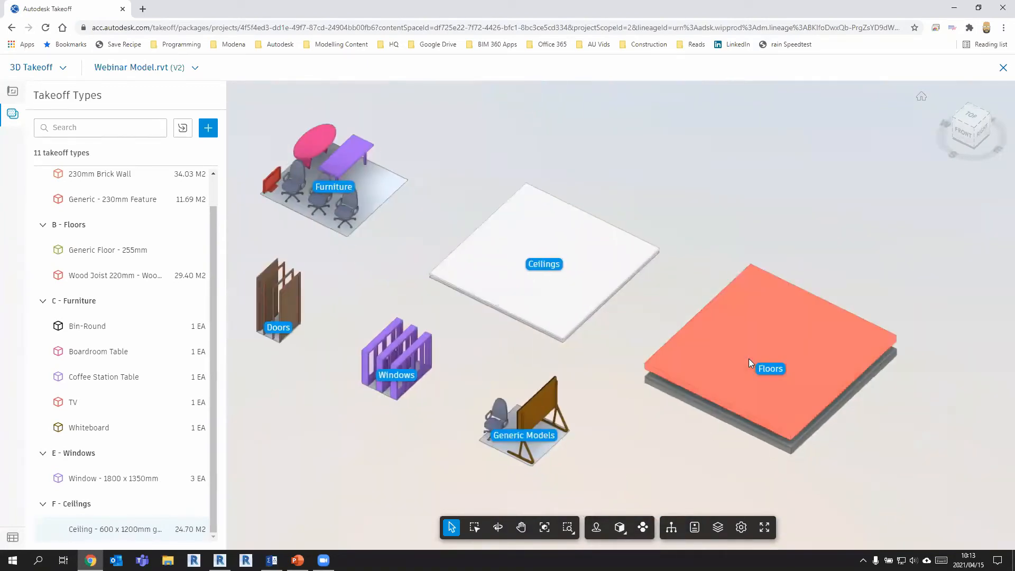
{"action": "middle_click_drag", "start_coordinate": [617, 431], "coordinate": [673, 412]}
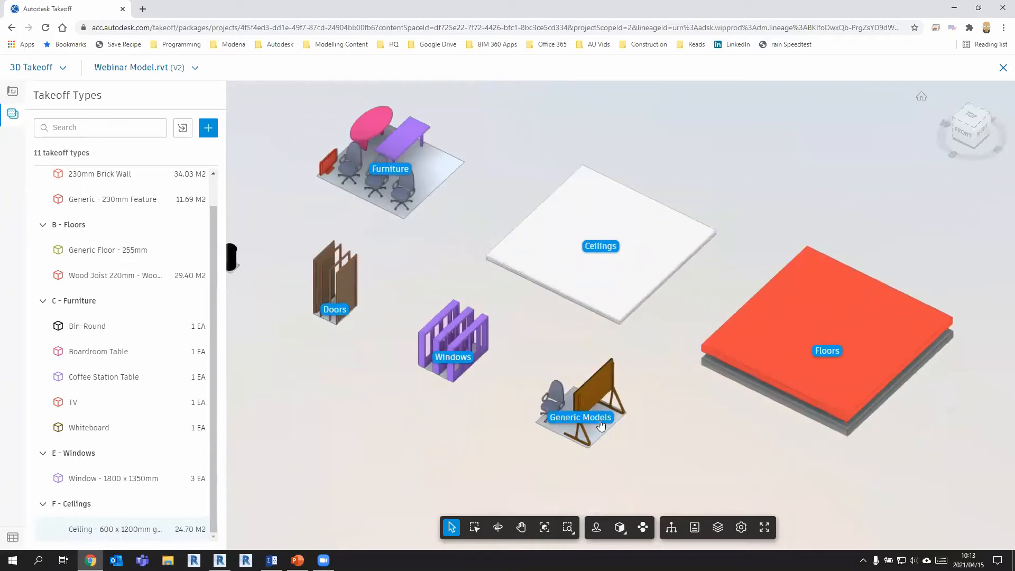
{"action": "scroll", "coordinate": [412, 370], "scroll_direction": "down", "scroll_amount": 2}
{"action": "middle_click_drag", "start_coordinate": [387, 391], "coordinate": [436, 389]}
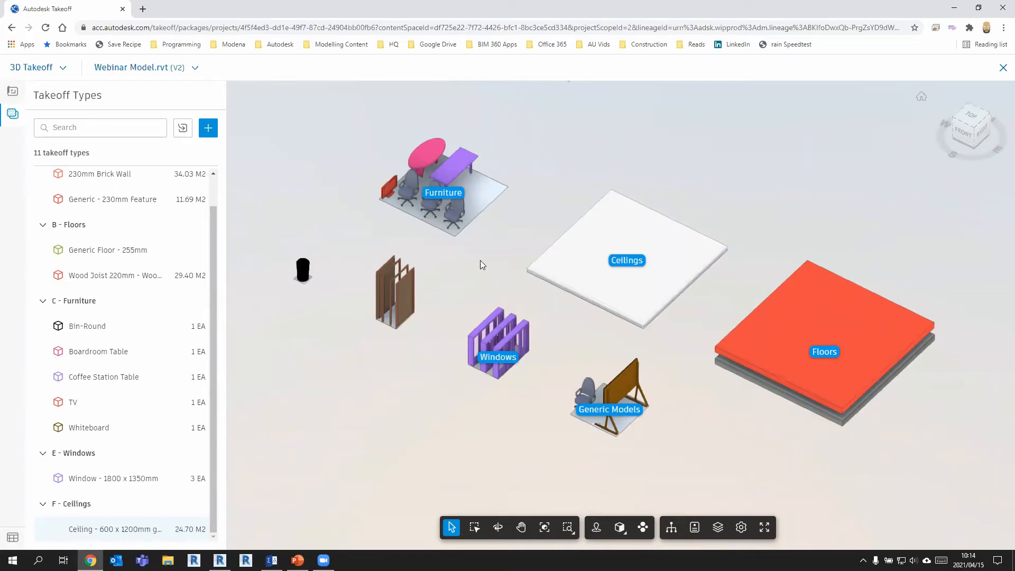
Select all matching office chairs in the Furniture cluster together with the chair in the Generic Models cluster.
{"action": "scroll", "coordinate": [483, 265], "scroll_direction": "up", "scroll_amount": 3}
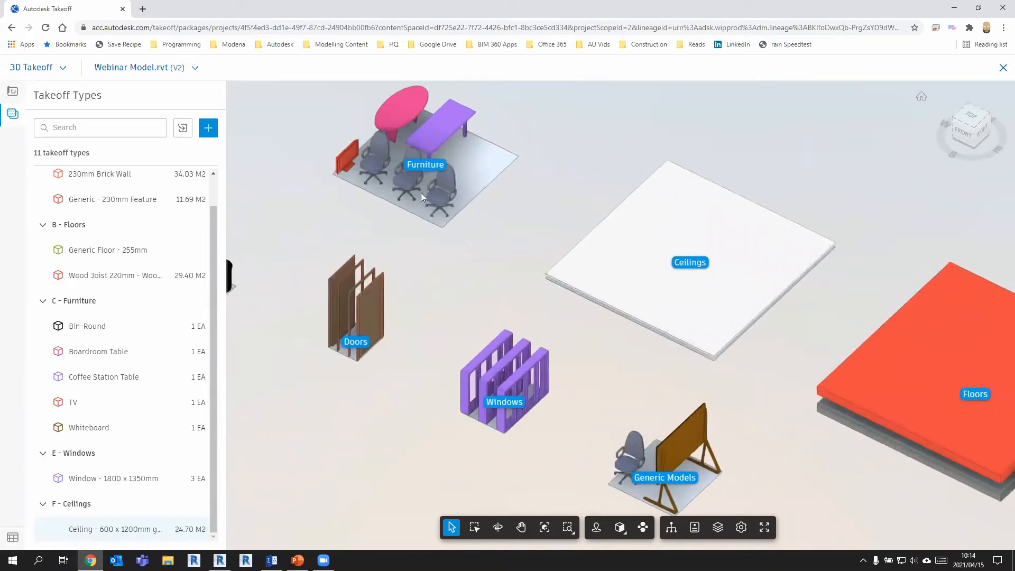
{"action": "middle_click_drag", "start_coordinate": [638, 445], "coordinate": [614, 419]}
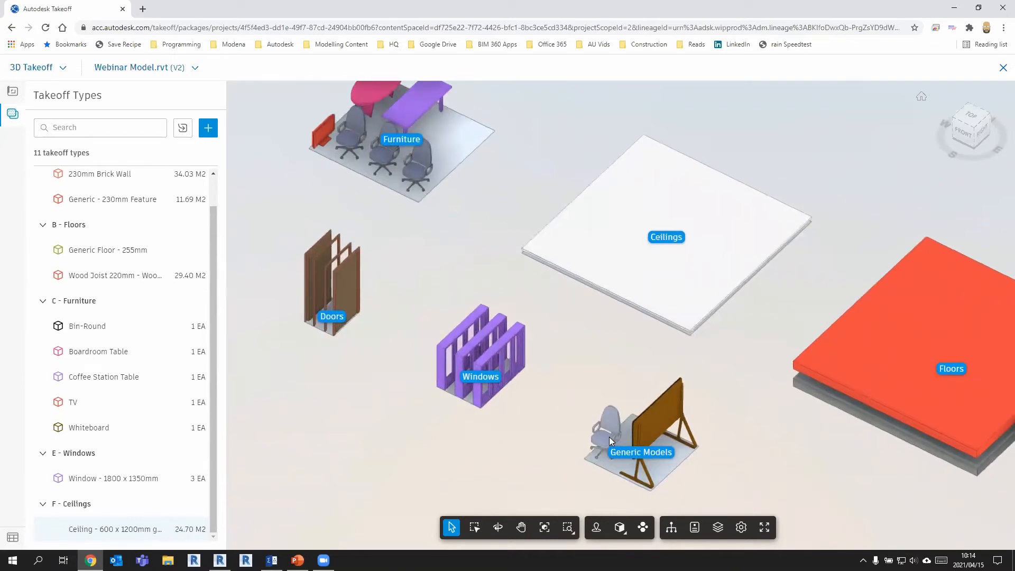
{"action": "middle_click_drag", "start_coordinate": [547, 162], "coordinate": [609, 302]}
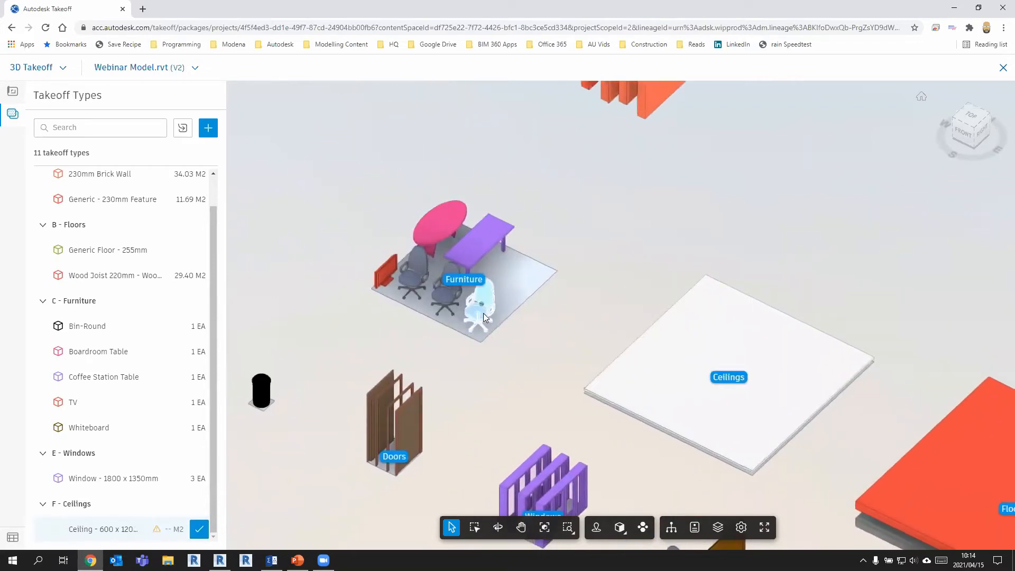
{"action": "right_click", "coordinate": [483, 313]}
{"action": "left_click", "coordinate": [529, 474]}
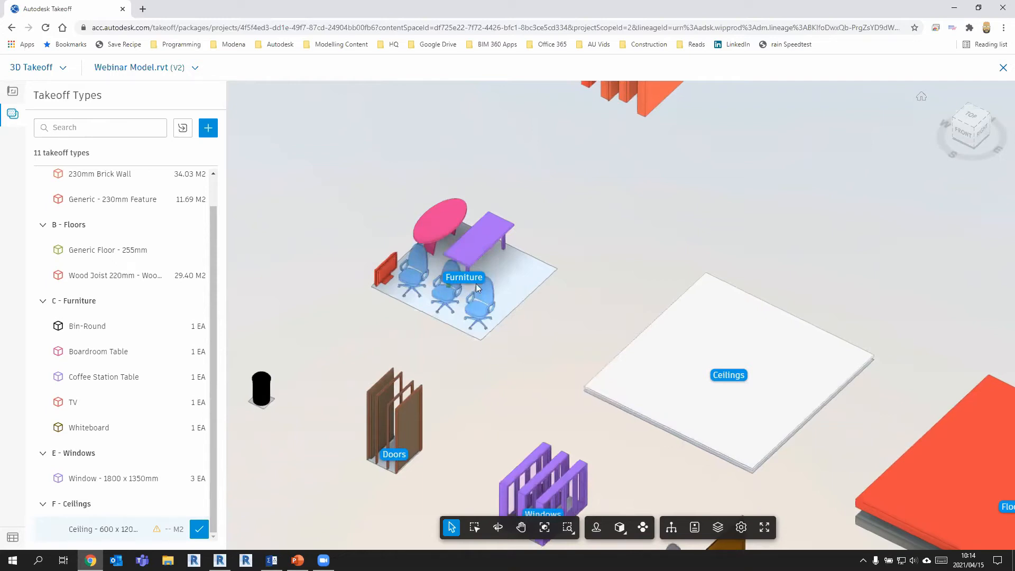
{"action": "middle_click_drag", "start_coordinate": [536, 395], "coordinate": [448, 224]}
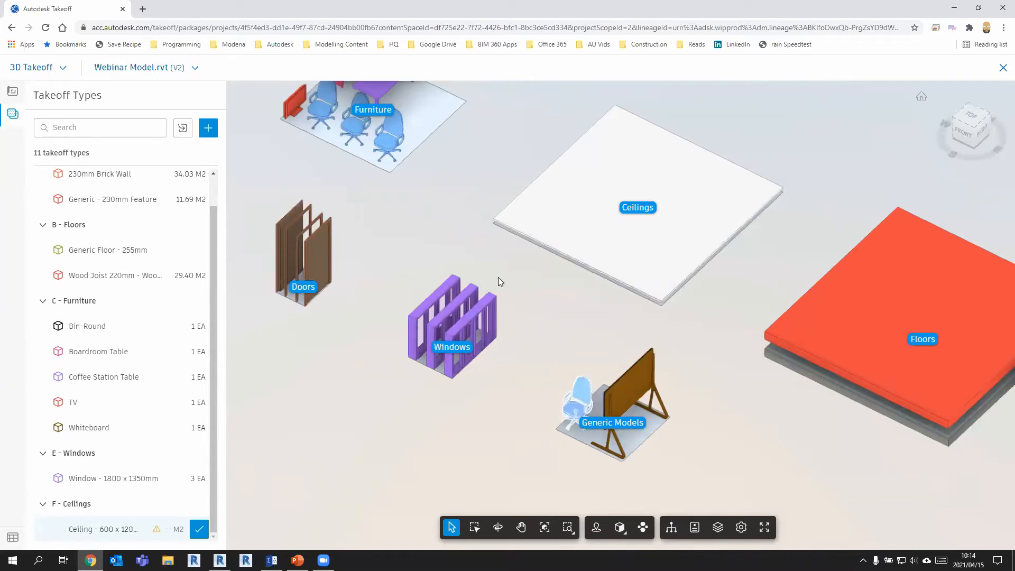
Create a takeoff type named Chair Takeoff, classified as C1.1 - Office Chair, keeping Count (EA) as its output.
{"action": "left_click", "coordinate": [212, 130]}
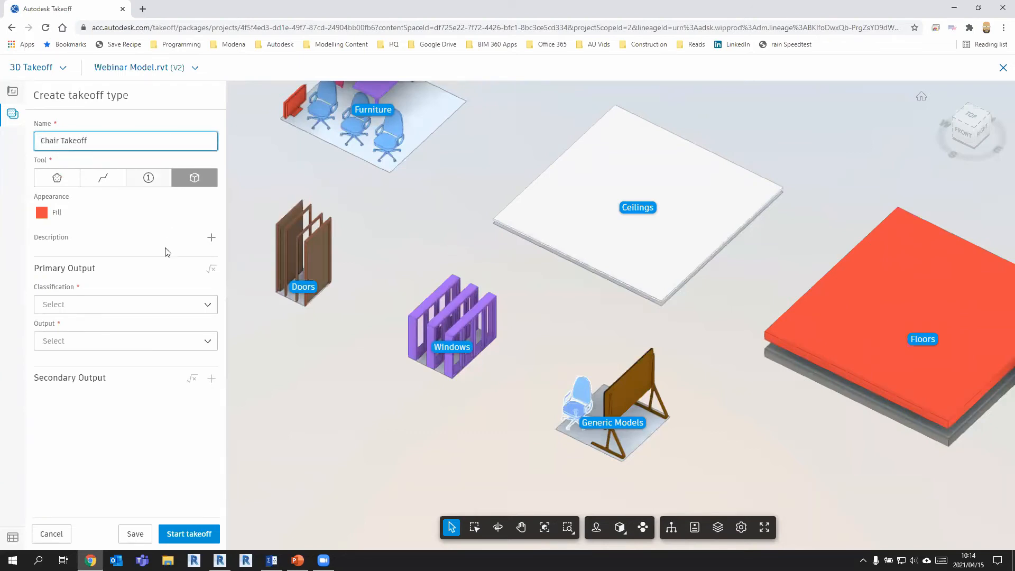
{"action": "left_click", "coordinate": [165, 304]}
{"action": "left_click", "coordinate": [49, 367]}
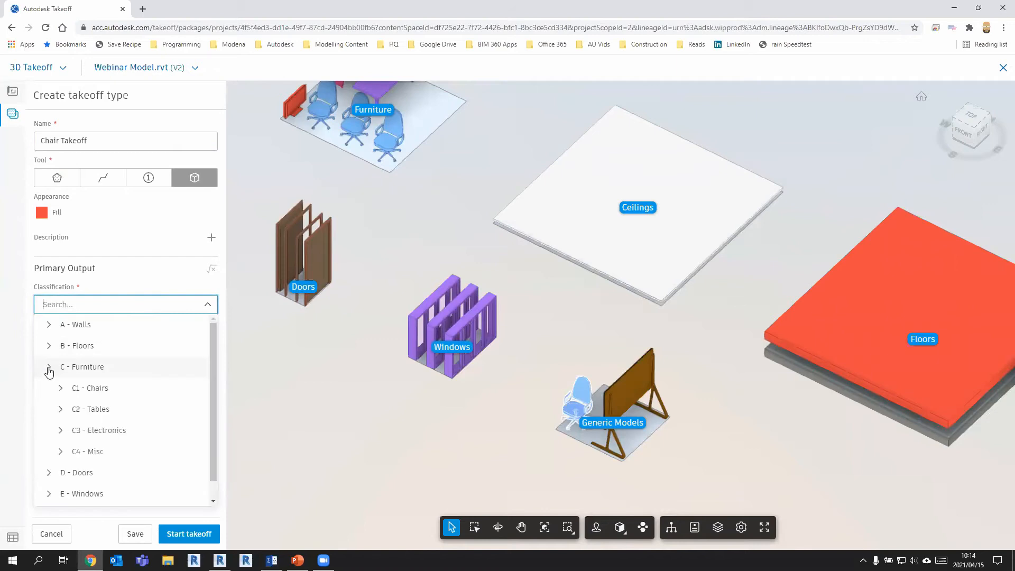
{"action": "left_click", "coordinate": [60, 388]}
{"action": "left_click", "coordinate": [101, 409]}
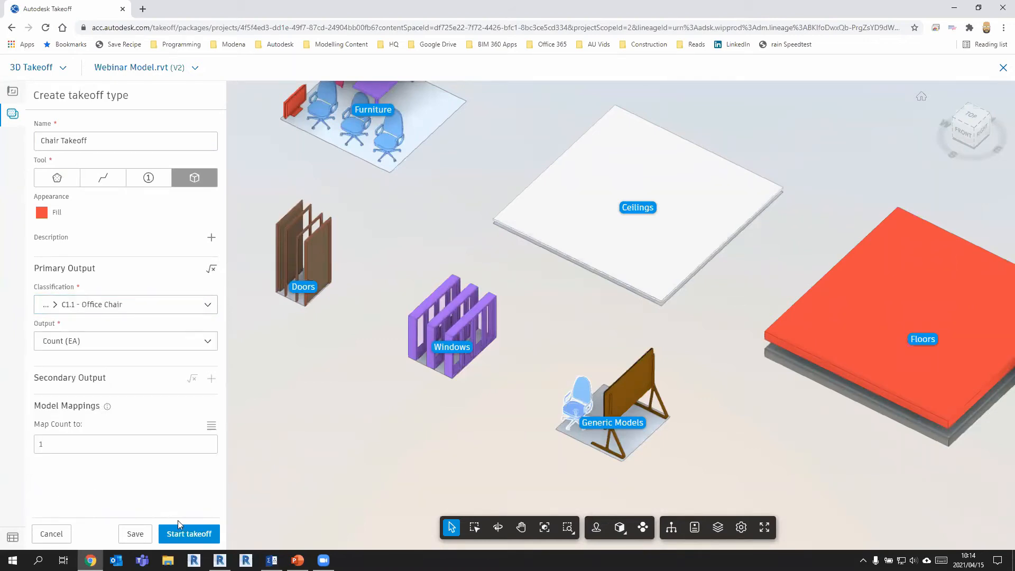
Run the Chair Takeoff on the selected chairs, finish it and check their colouring in the clusters.
{"action": "left_click", "coordinate": [191, 535]}
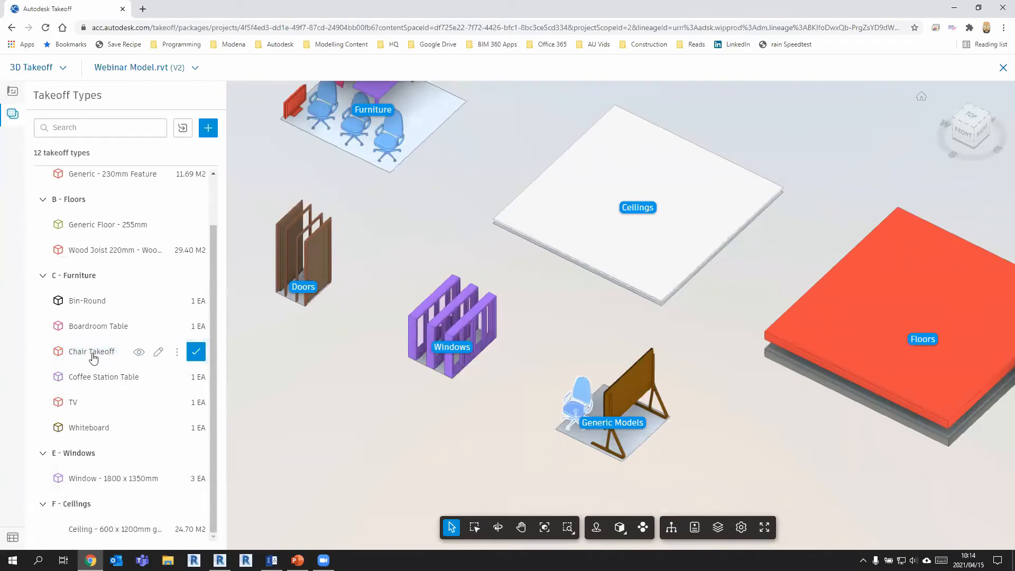
{"action": "left_click", "coordinate": [196, 352]}
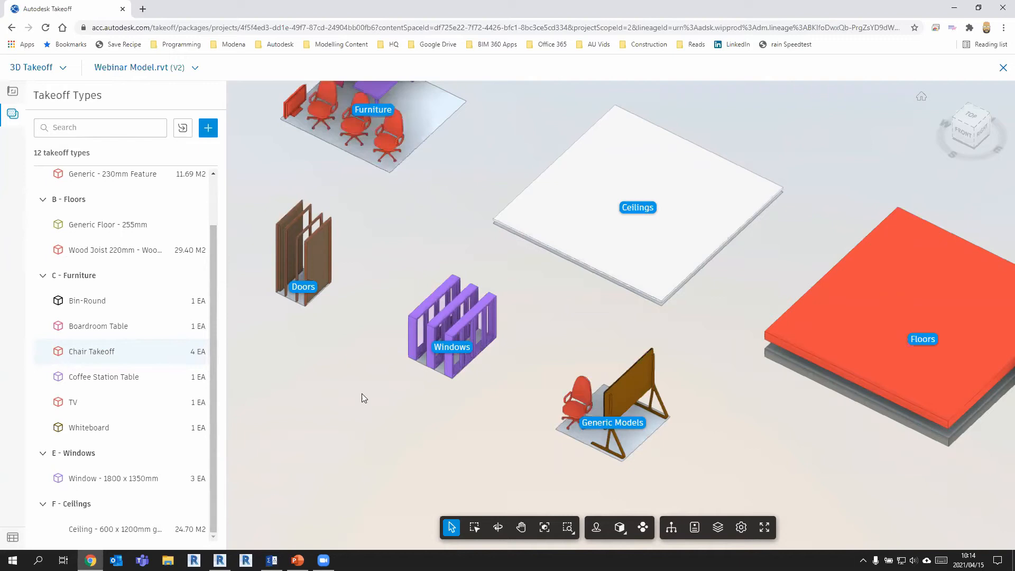
{"action": "middle_click_drag", "start_coordinate": [358, 212], "coordinate": [363, 249]}
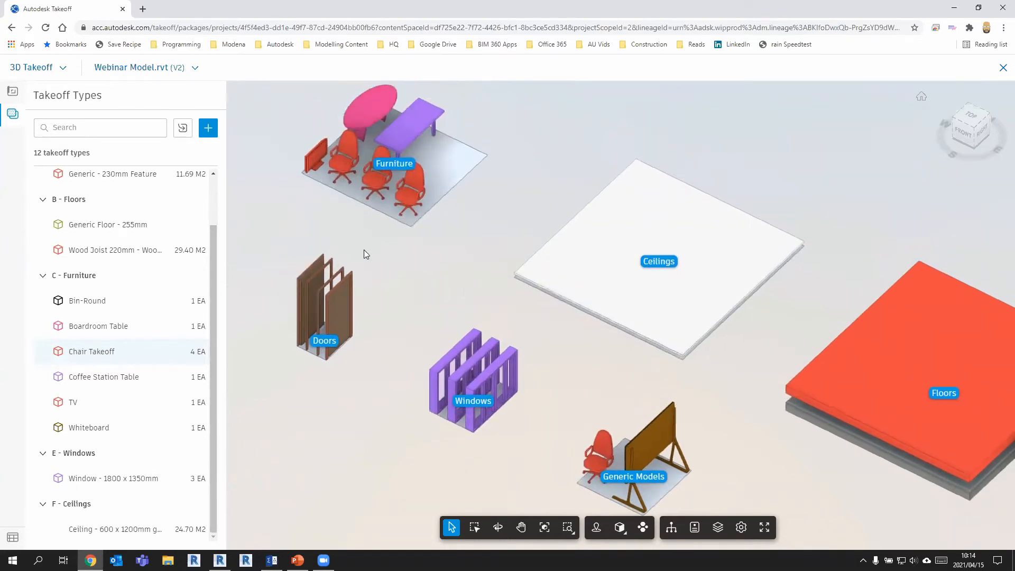
Try to create a takeoff type named Generic Floor - 255mm for the lower slab in the Floors cluster.
{"action": "scroll", "coordinate": [364, 250], "scroll_direction": "down", "scroll_amount": 2}
{"action": "middle_click_drag", "start_coordinate": [727, 373], "coordinate": [598, 281]}
{"action": "left_click", "coordinate": [697, 336]}
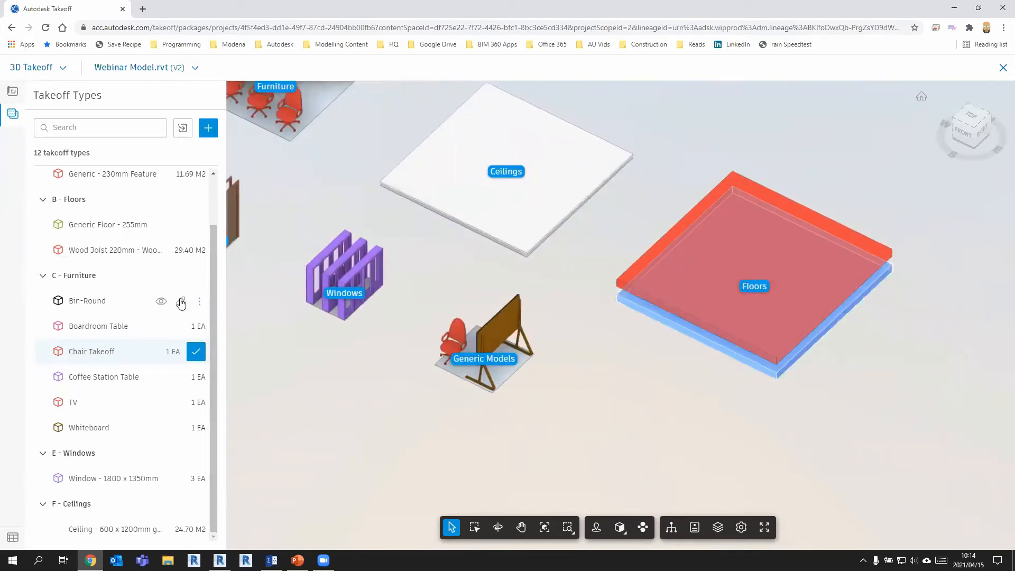
{"action": "scroll", "coordinate": [142, 244], "scroll_direction": "up", "scroll_amount": 1}
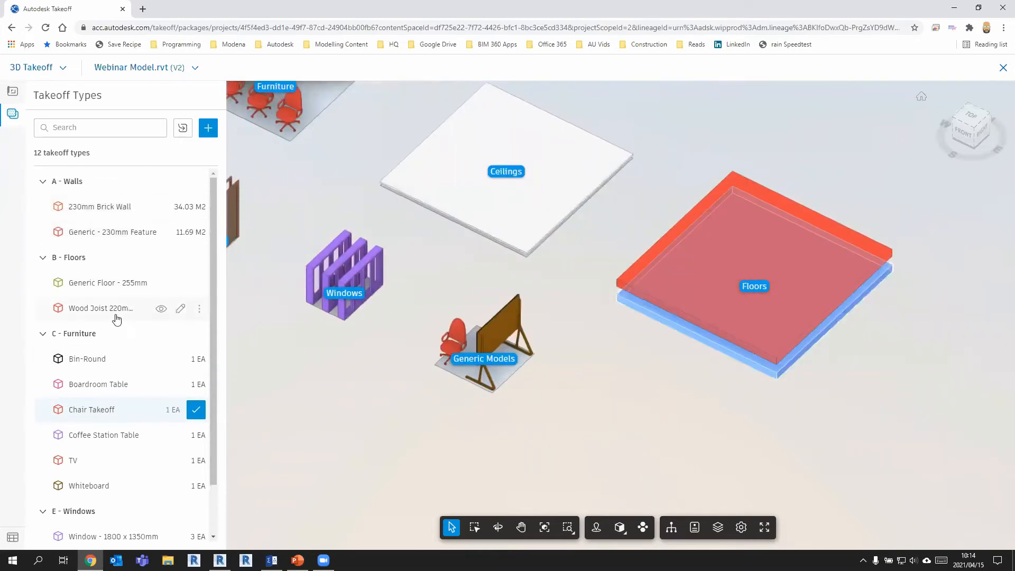
{"action": "scroll", "coordinate": [121, 318], "scroll_direction": "down", "scroll_amount": 1}
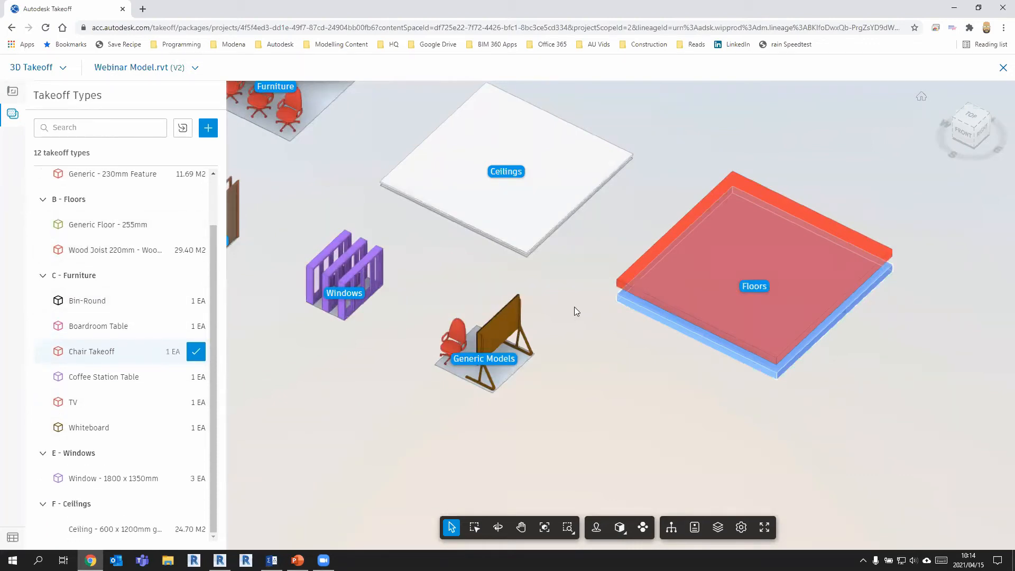
{"action": "left_click", "coordinate": [652, 349]}
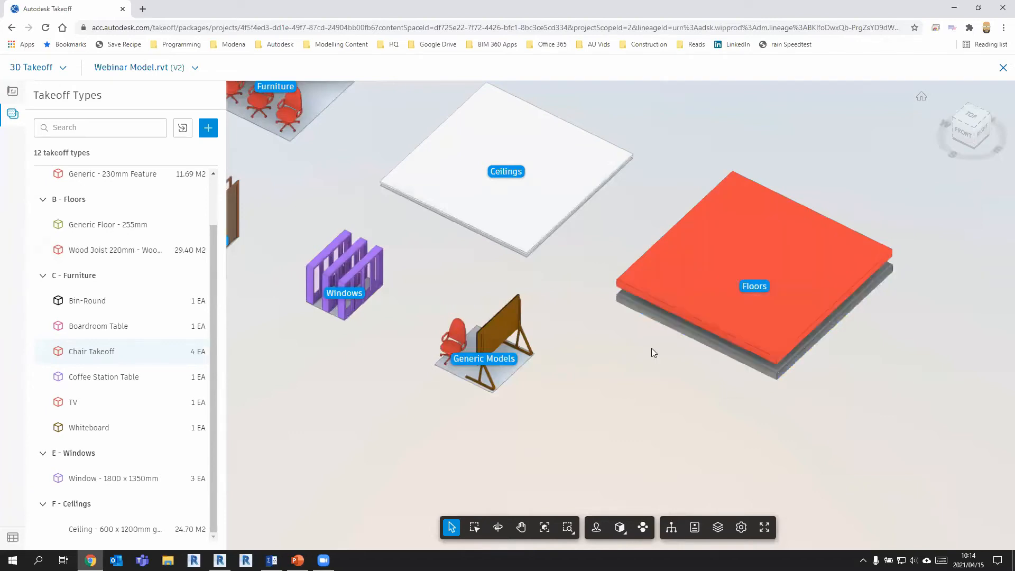
{"action": "left_click", "coordinate": [641, 313]}
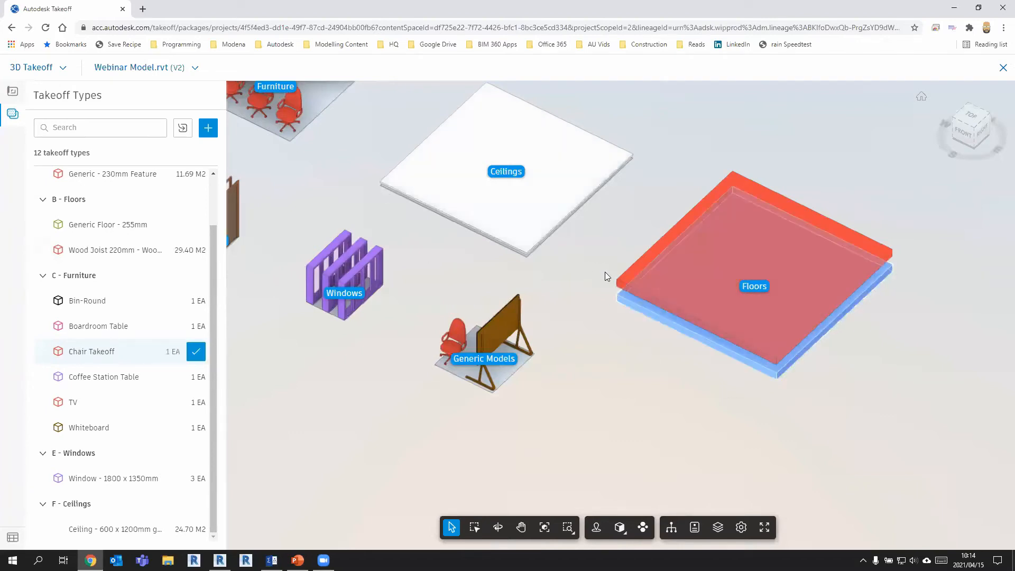
{"action": "left_click", "coordinate": [214, 132]}
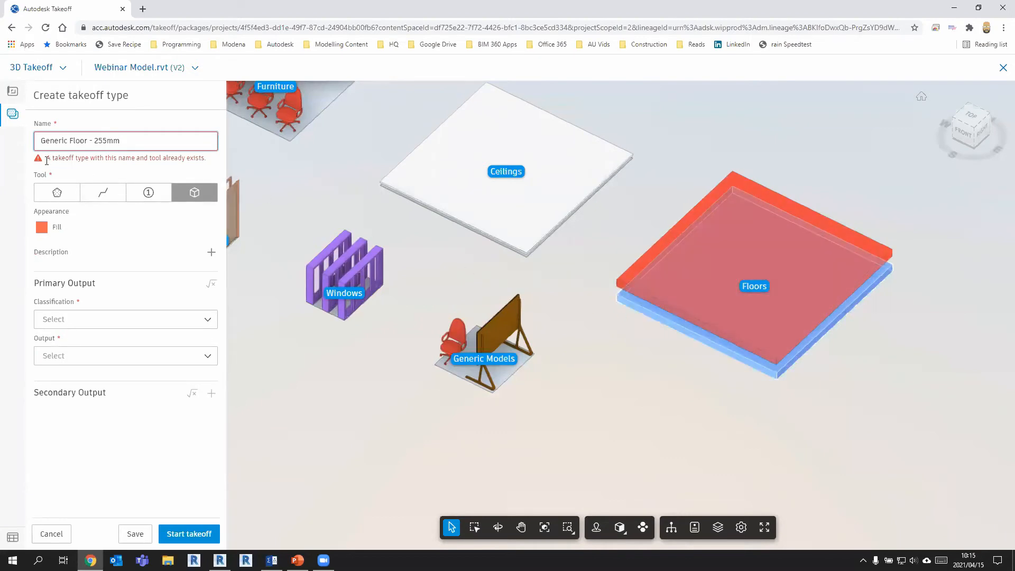
{"action": "left_click_drag", "start_coordinate": [48, 157], "coordinate": [207, 158]}
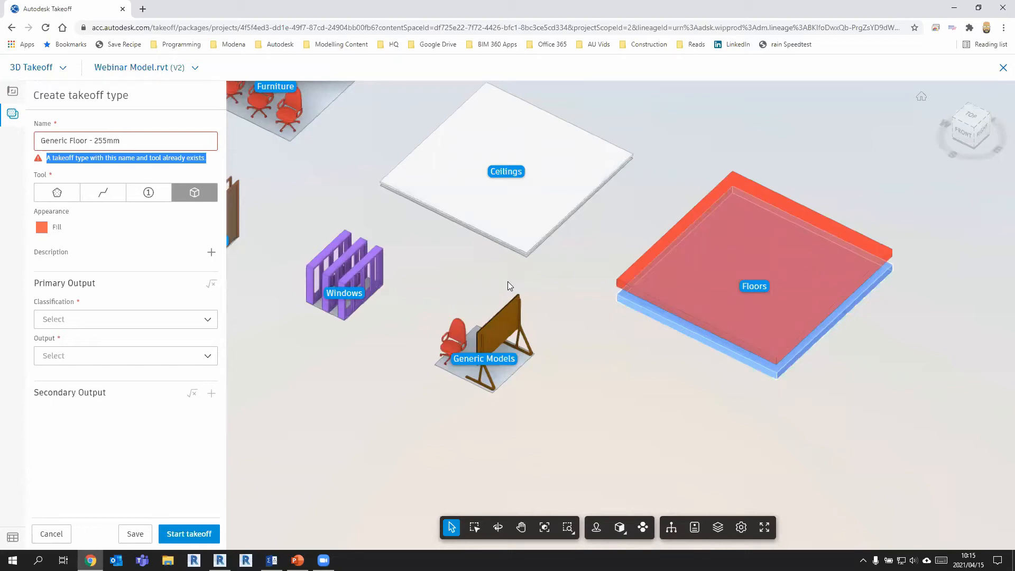
{"action": "left_click", "coordinate": [52, 534]}
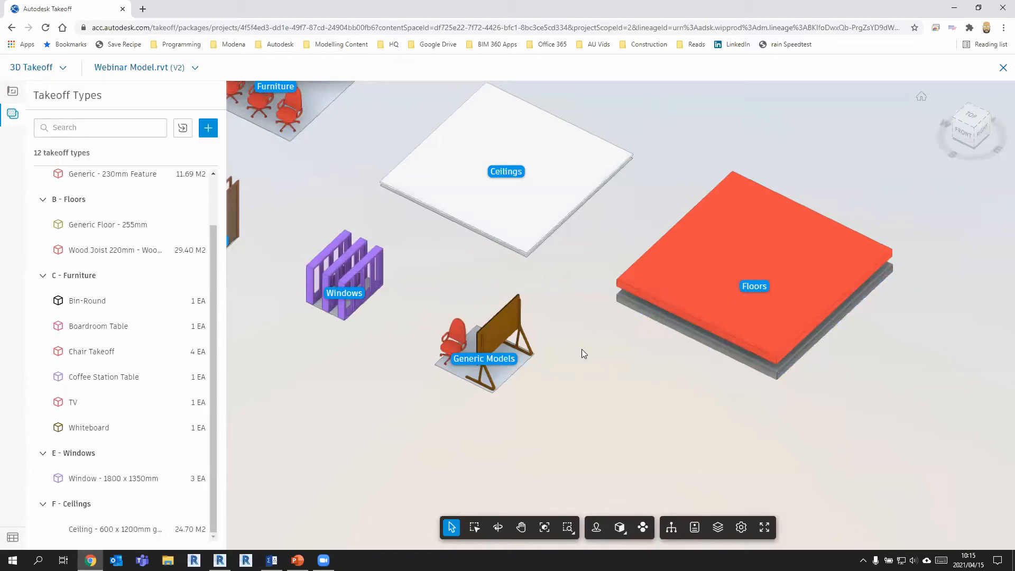
Inspect the colouring of the taken-off elements across all clusters, examining the Walls cluster up close.
{"action": "scroll", "coordinate": [669, 416], "scroll_direction": "down", "scroll_amount": 6}
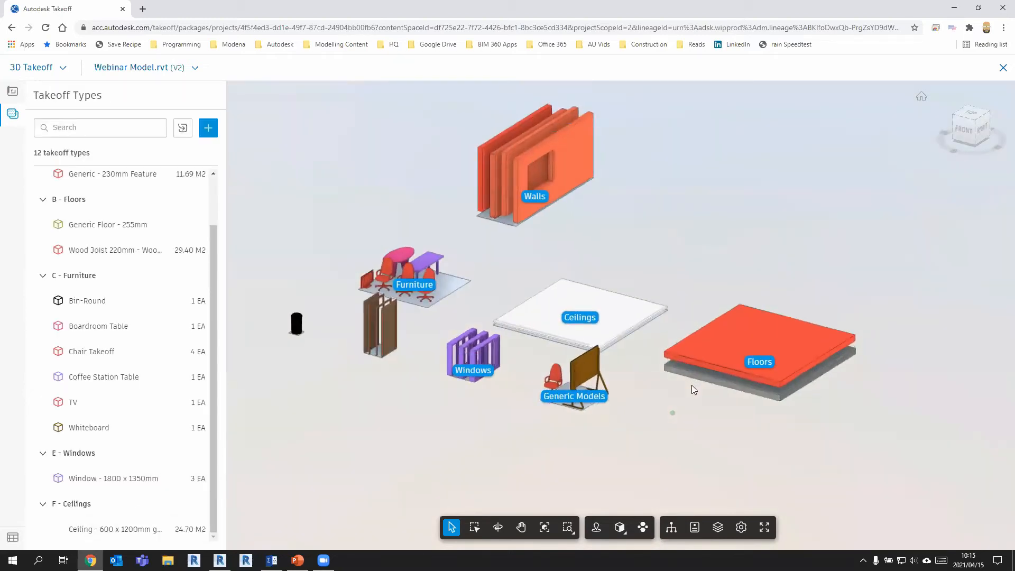
{"action": "scroll", "coordinate": [692, 385], "scroll_direction": "down", "scroll_amount": 1}
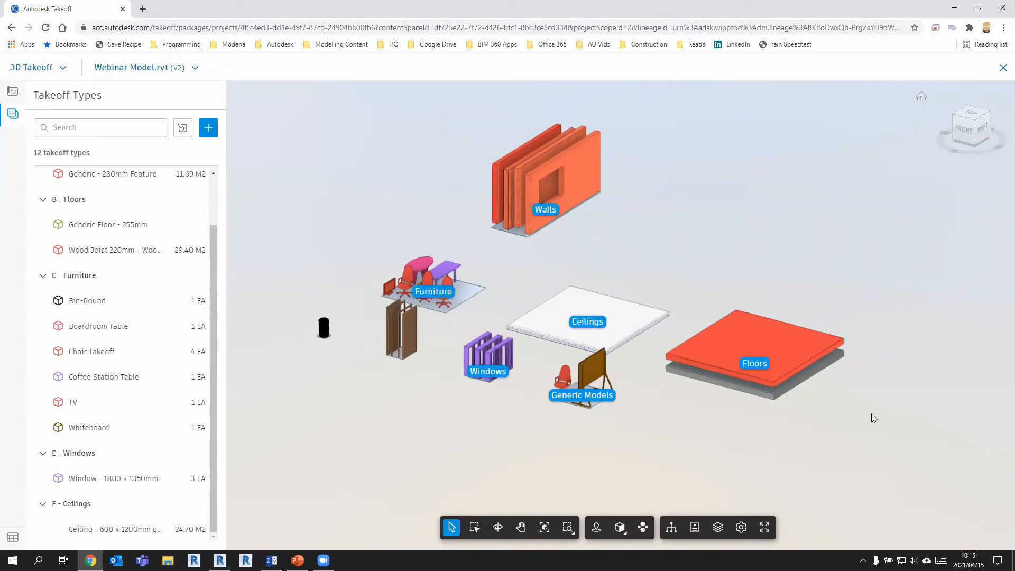
{"action": "middle_click_drag", "start_coordinate": [889, 420], "coordinate": [847, 412]}
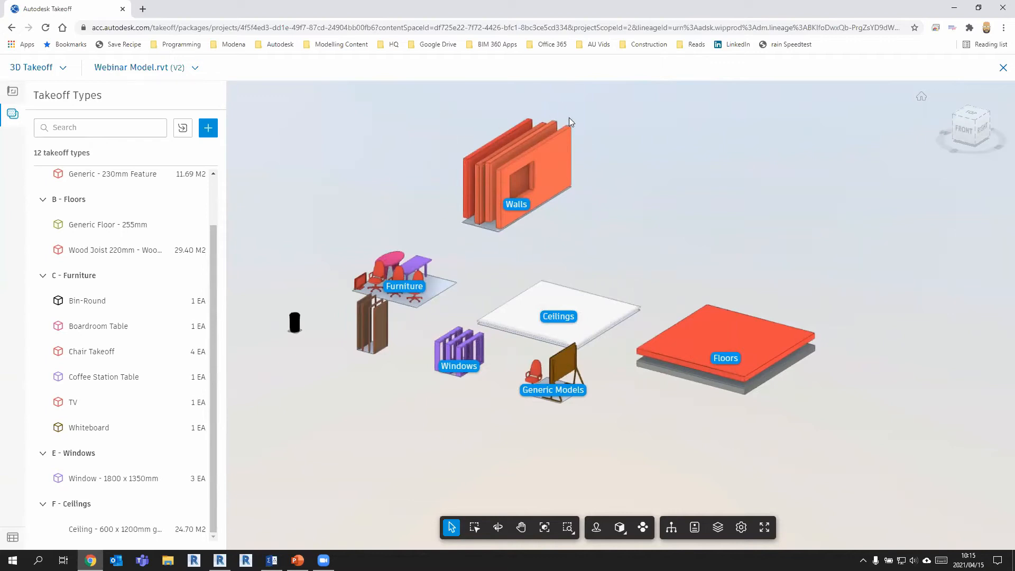
{"action": "scroll", "coordinate": [497, 145], "scroll_direction": "up", "scroll_amount": 6}
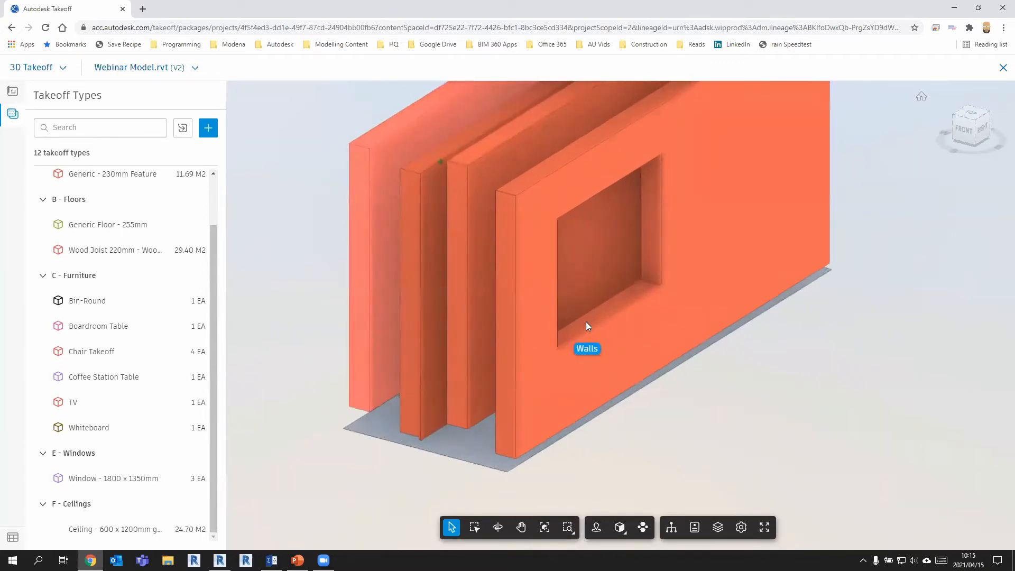
{"action": "middle_click_drag", "start_coordinate": [592, 346], "coordinate": [505, 308]}
{"action": "scroll", "coordinate": [589, 337], "scroll_direction": "down", "scroll_amount": 3}
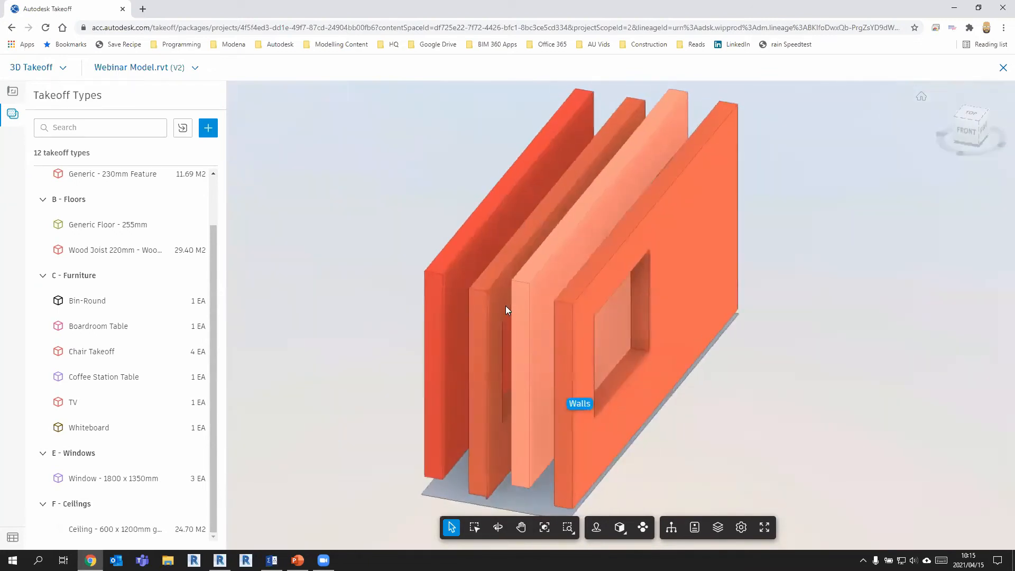
{"action": "scroll", "coordinate": [504, 309], "scroll_direction": "down", "scroll_amount": 4}
{"action": "middle_click_drag", "start_coordinate": [746, 404], "coordinate": [634, 239]}
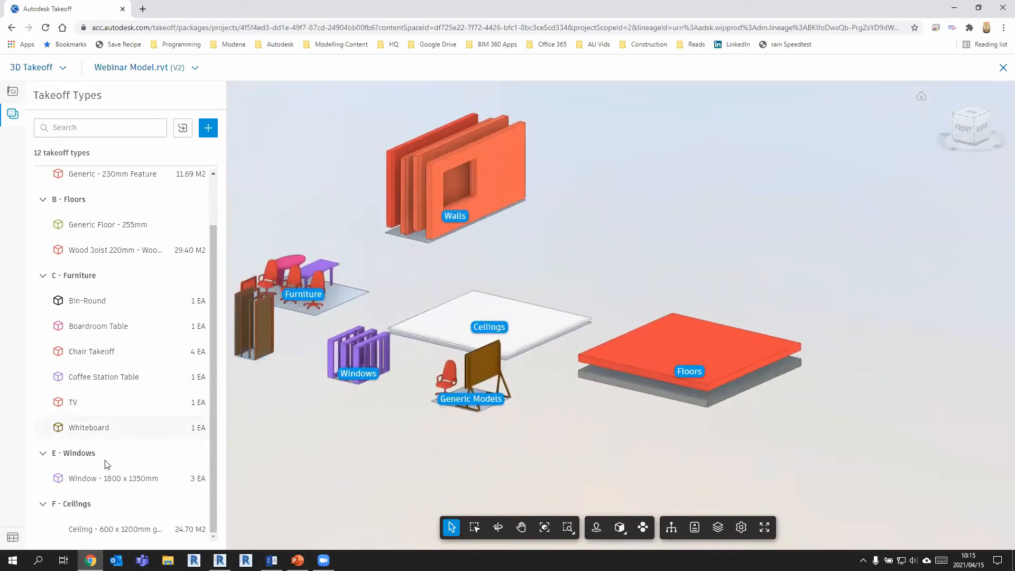
Open an enlarged Inventory and group it by Document, collapsing and expanding the Webinar Model.rvt entry.
{"action": "left_click", "coordinate": [13, 538]}
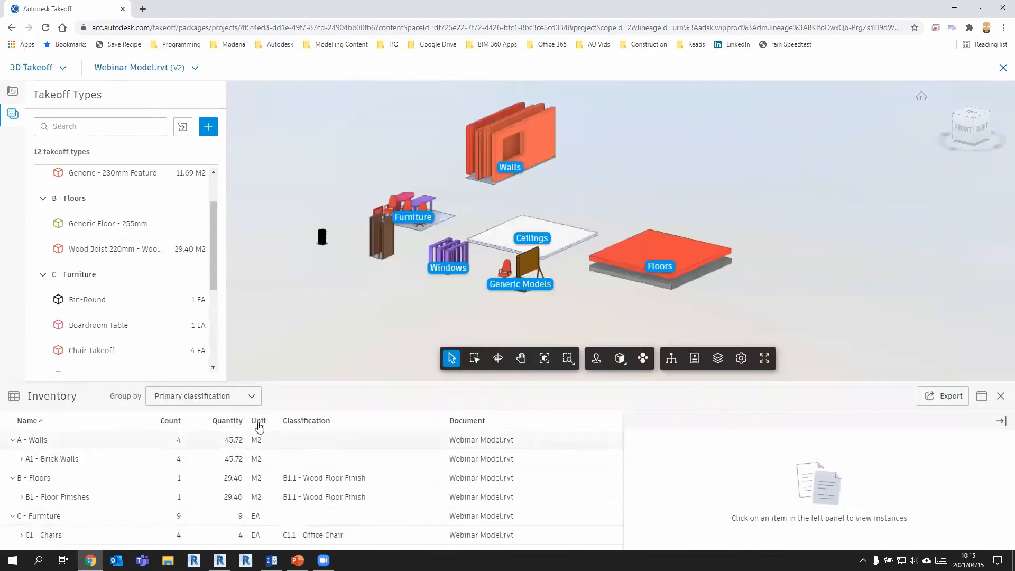
{"action": "left_click_drag", "start_coordinate": [332, 383], "coordinate": [302, 269]}
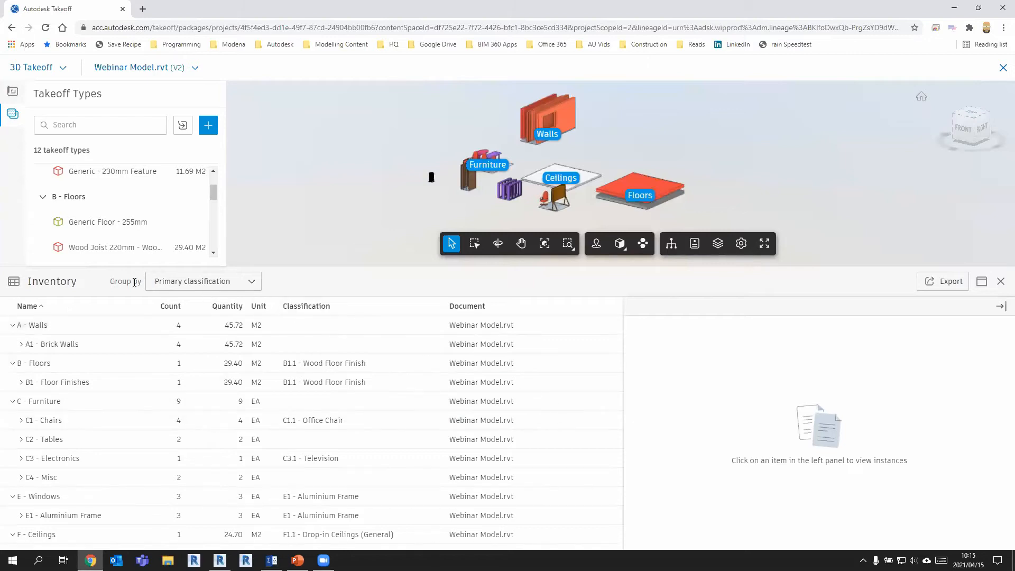
{"action": "left_click", "coordinate": [218, 289]}
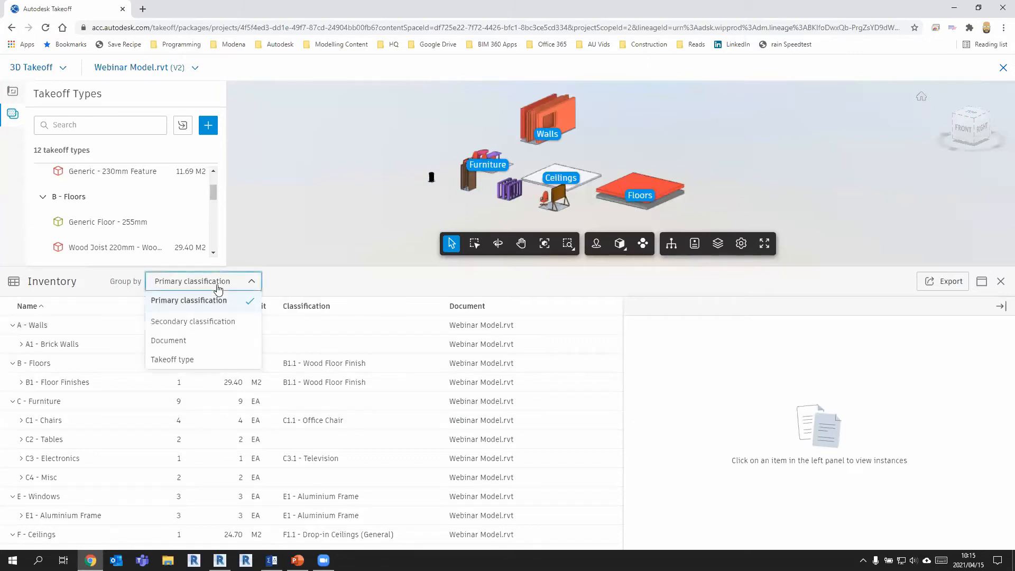
{"action": "left_click", "coordinate": [179, 344]}
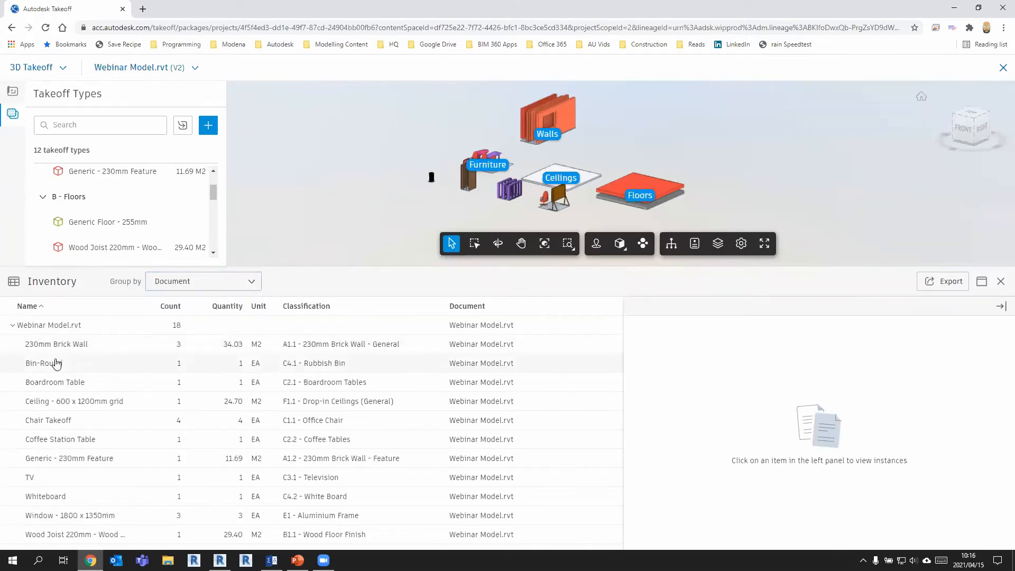
{"action": "left_click", "coordinate": [11, 325]}
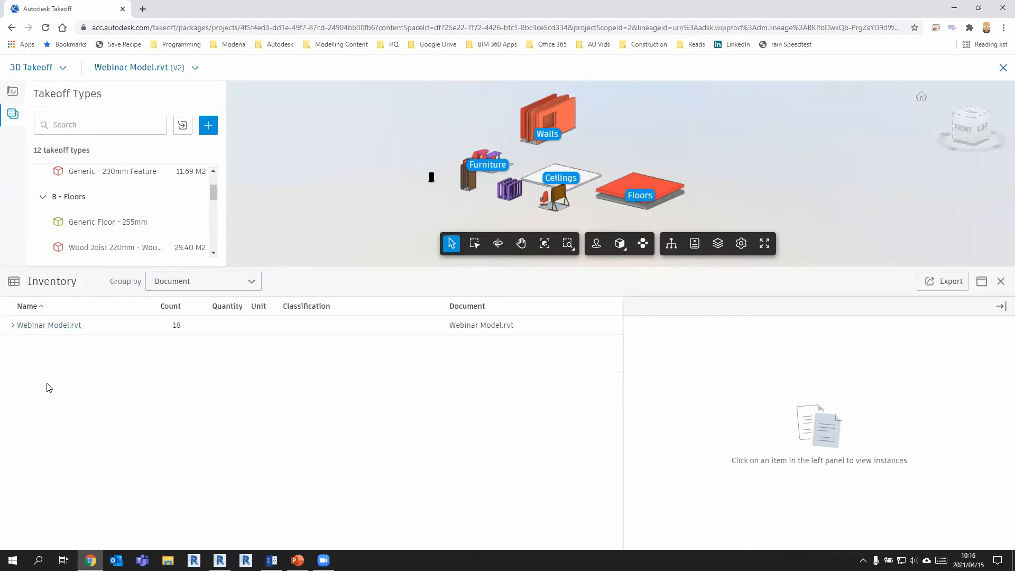
{"action": "left_click", "coordinate": [10, 327]}
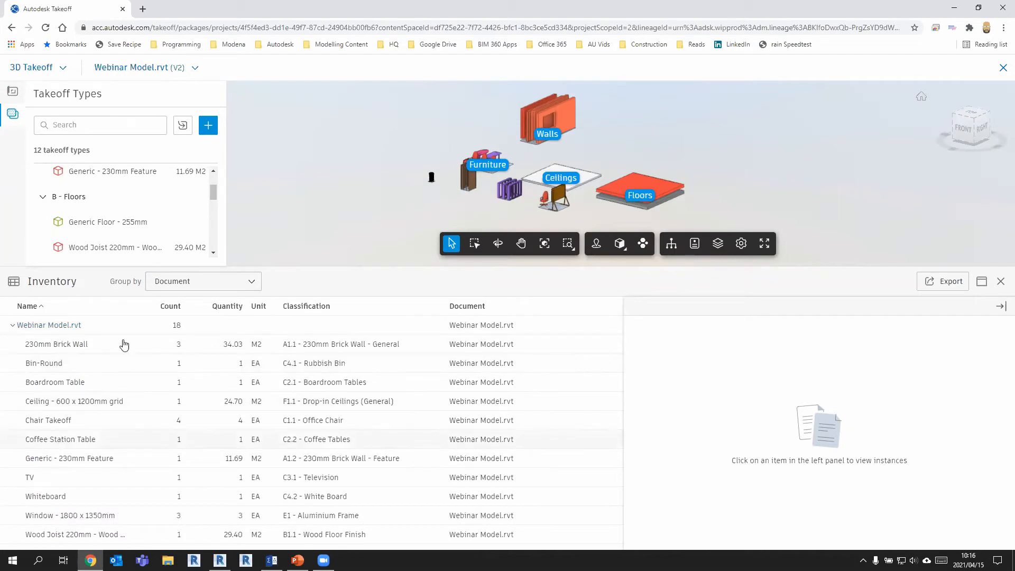
Group the inventory by Takeoff type and review the types with their classifications.
{"action": "left_click", "coordinate": [174, 284]}
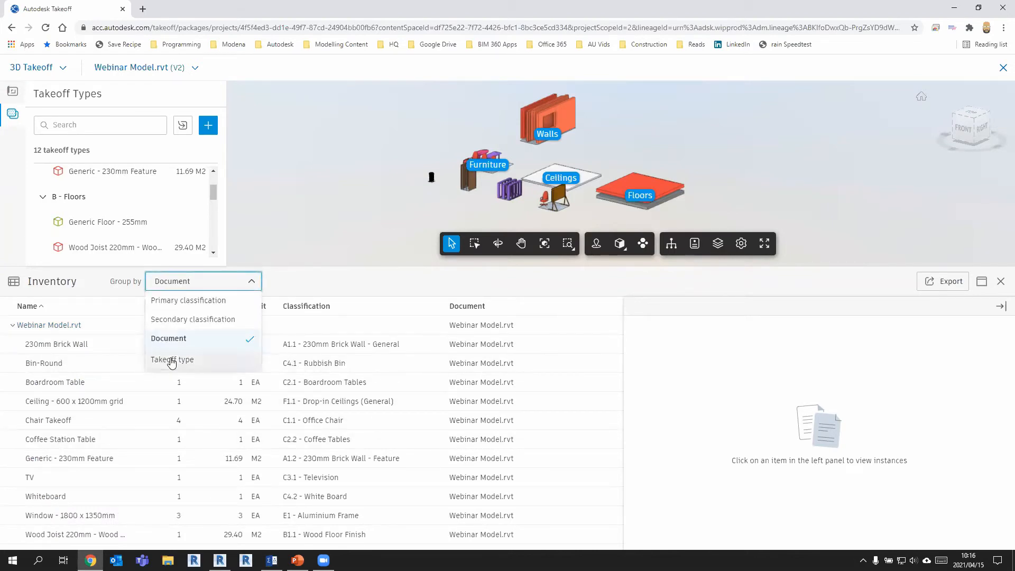
{"action": "left_click", "coordinate": [171, 361]}
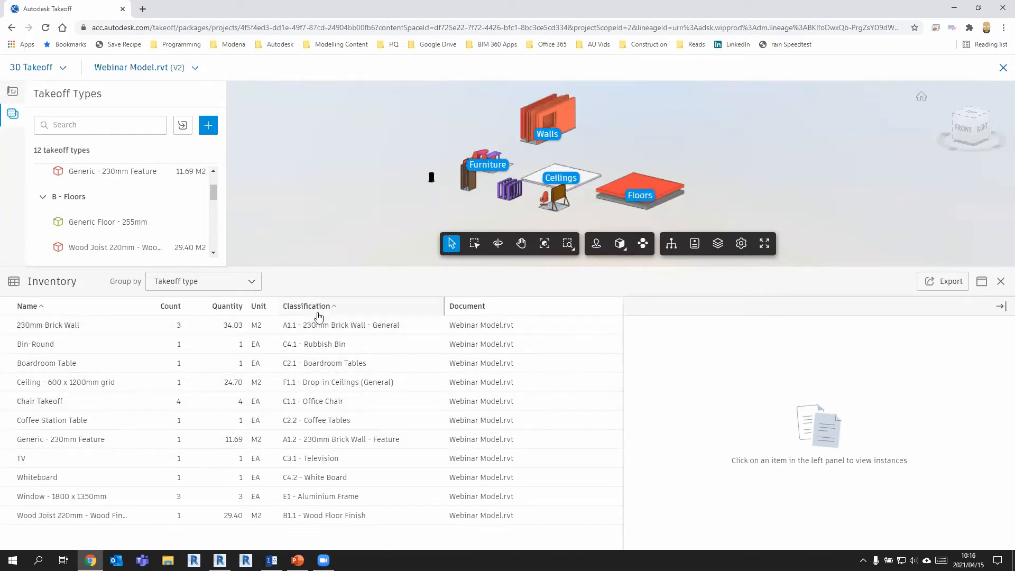
{"action": "left_click", "coordinate": [242, 285]}
{"action": "left_click", "coordinate": [242, 284]}
List the instances of the 230mm Brick Wall takeoff and highlight individual walls in the Walls cluster.
{"action": "left_click", "coordinate": [52, 330]}
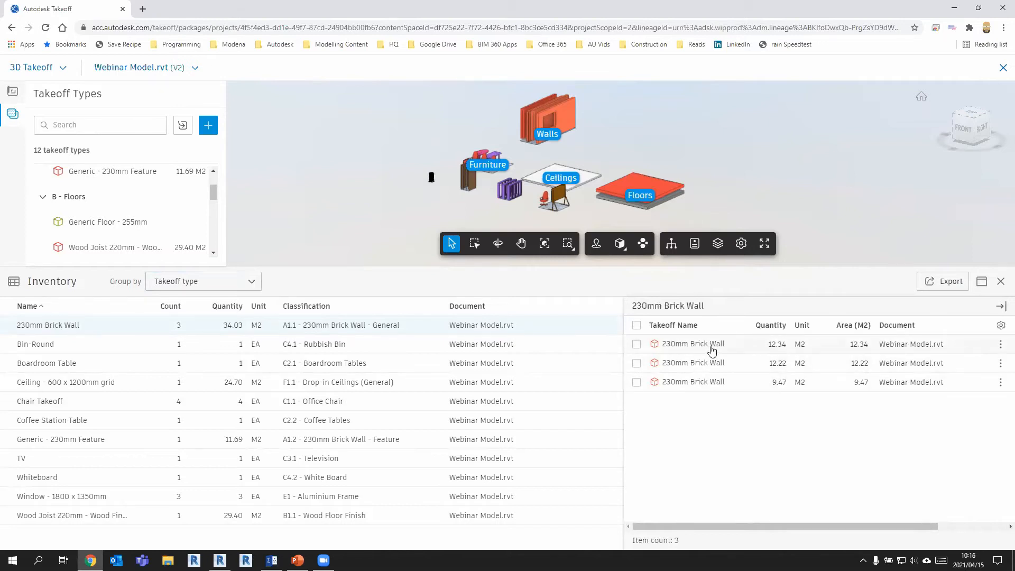
{"action": "left_click", "coordinate": [684, 351]}
{"action": "mouse_move", "coordinate": [613, 153]}
{"action": "middle_mouse_down"}
{"action": "mouse_move", "coordinate": [616, 222]}
{"action": "mouse_move", "coordinate": [616, 160]}
{"action": "middle_mouse_up"}
{"action": "scroll", "coordinate": [600, 127], "scroll_direction": "up", "scroll_amount": 5}
{"action": "scroll", "coordinate": [535, 127], "scroll_direction": "up", "scroll_amount": 4}
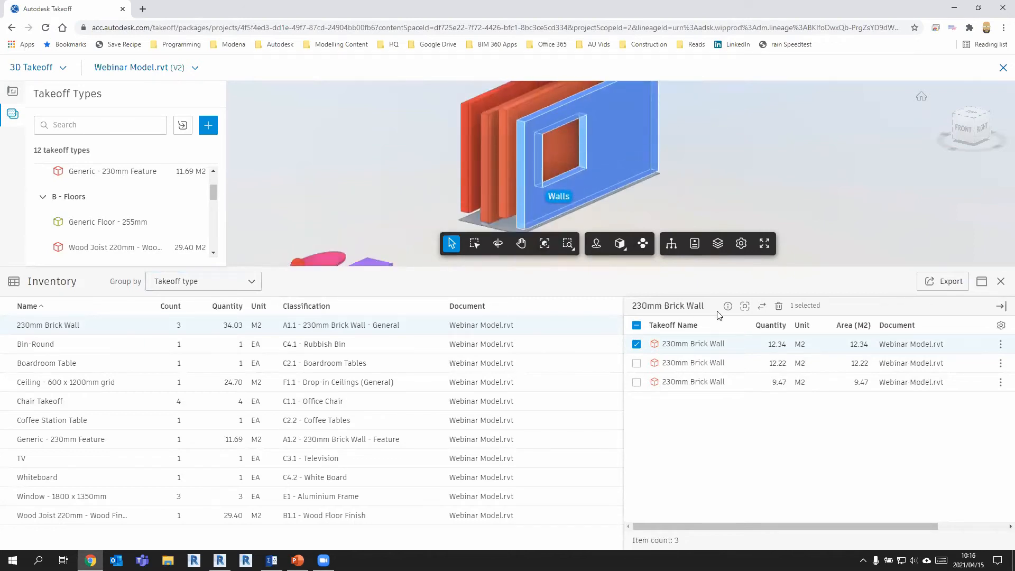
{"action": "left_click", "coordinate": [687, 362]}
{"action": "left_click", "coordinate": [689, 392]}
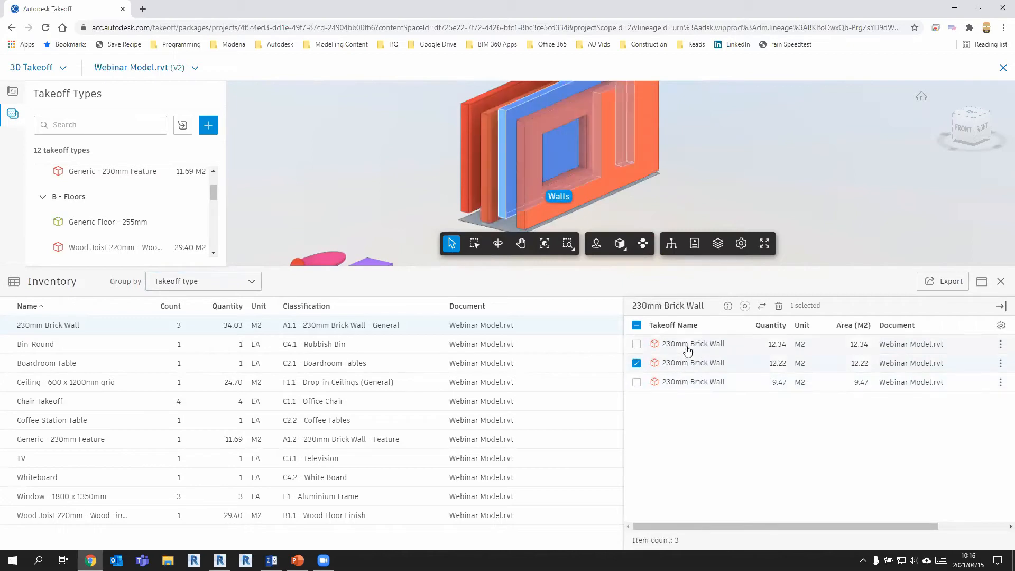
{"action": "left_click", "coordinate": [687, 344]}
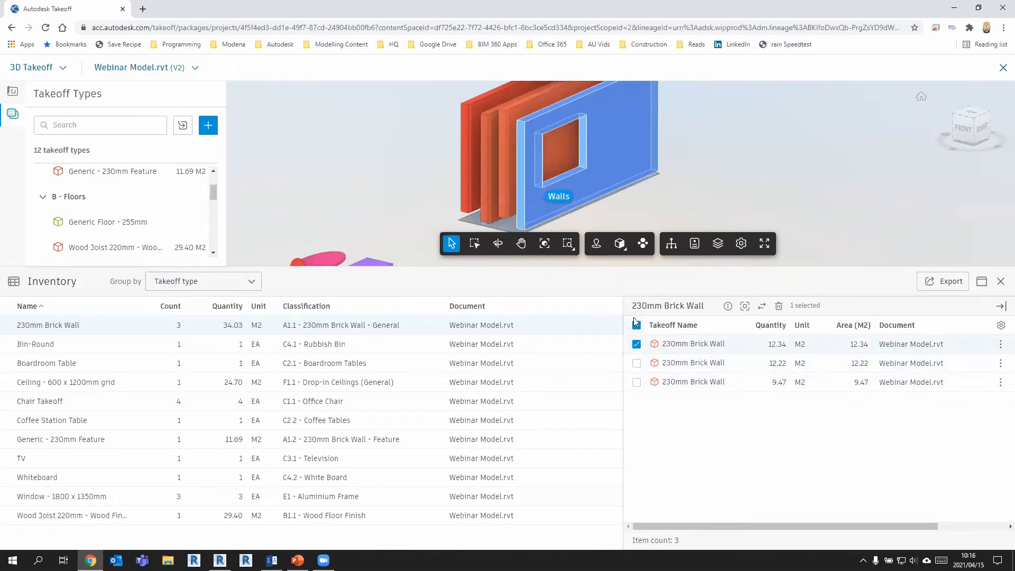
Highlight all 230mm Brick Wall instances together in the model, and clear the selection.
{"action": "left_click", "coordinate": [178, 290]}
{"action": "left_click", "coordinate": [182, 295]}
{"action": "left_click", "coordinate": [635, 331]}
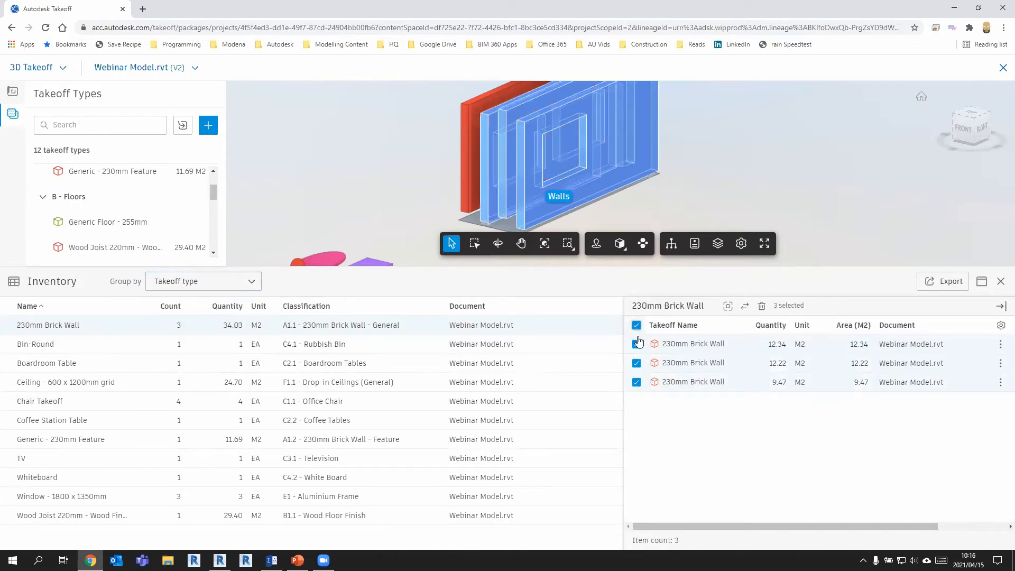
{"action": "left_click", "coordinate": [636, 331]}
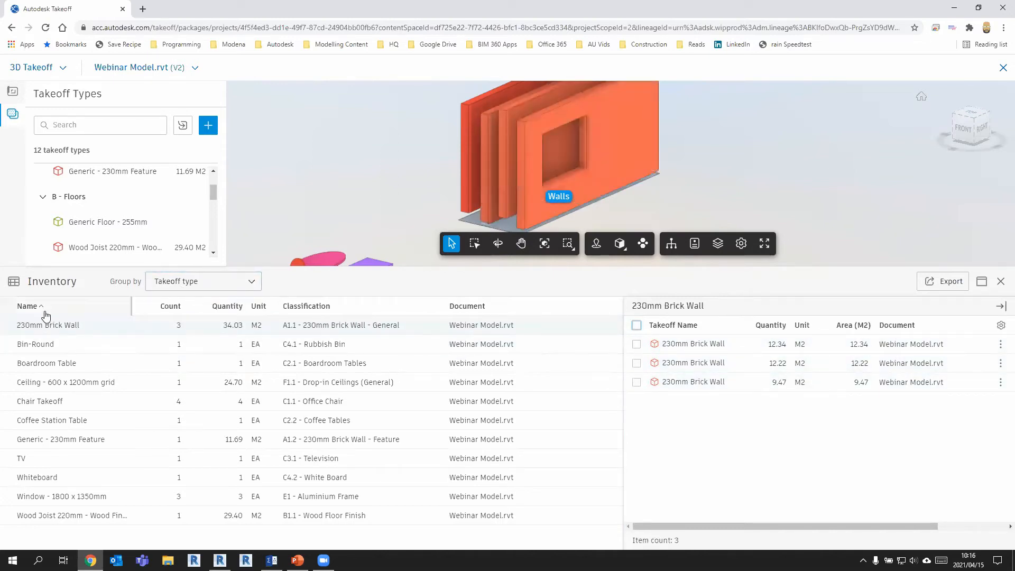
View the inventory grouped by Secondary classification and return the grouping to Primary classification.
{"action": "left_click", "coordinate": [168, 285]}
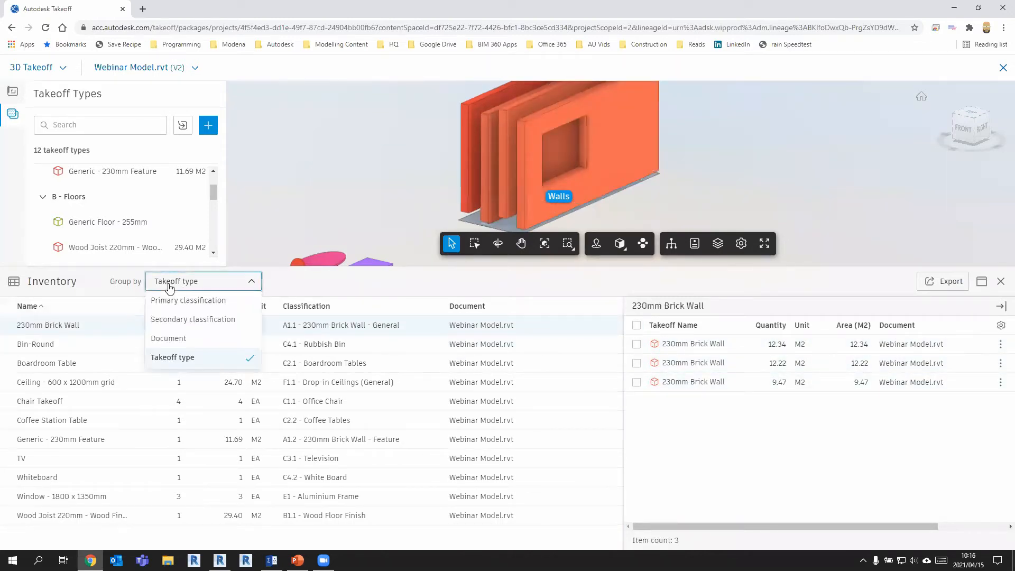
{"action": "left_click", "coordinate": [179, 320]}
{"action": "left_click", "coordinate": [197, 289]}
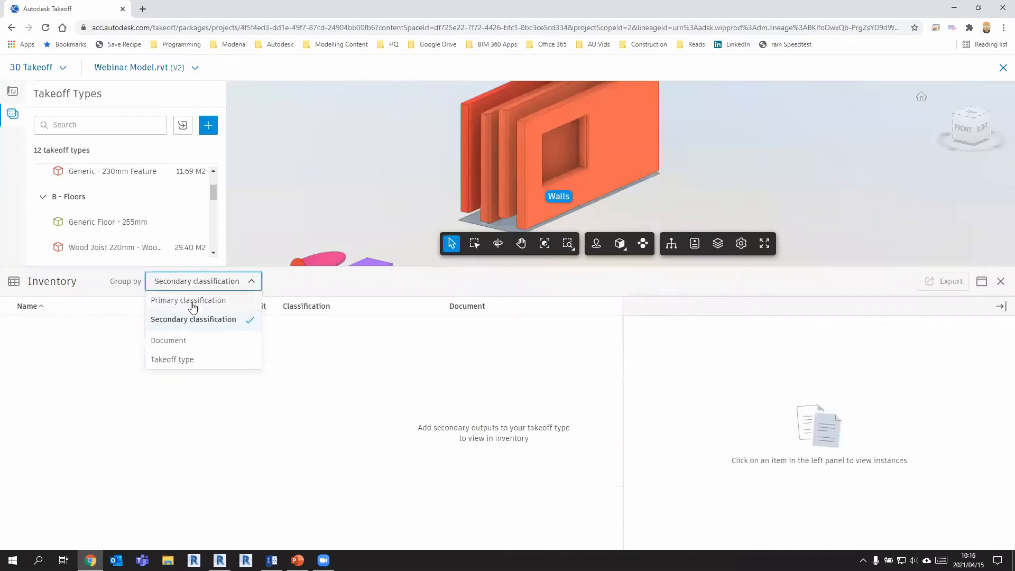
{"action": "left_click", "coordinate": [193, 302]}
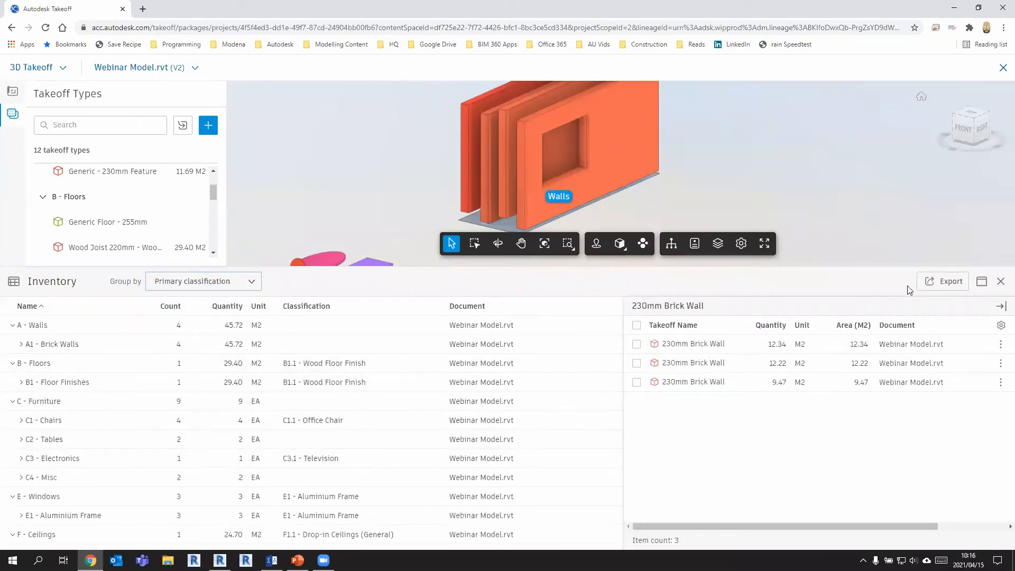
Export the inventory to a spreadsheet and open the downloaded Takeoff Export file in Excel.
{"action": "left_click", "coordinate": [936, 283]}
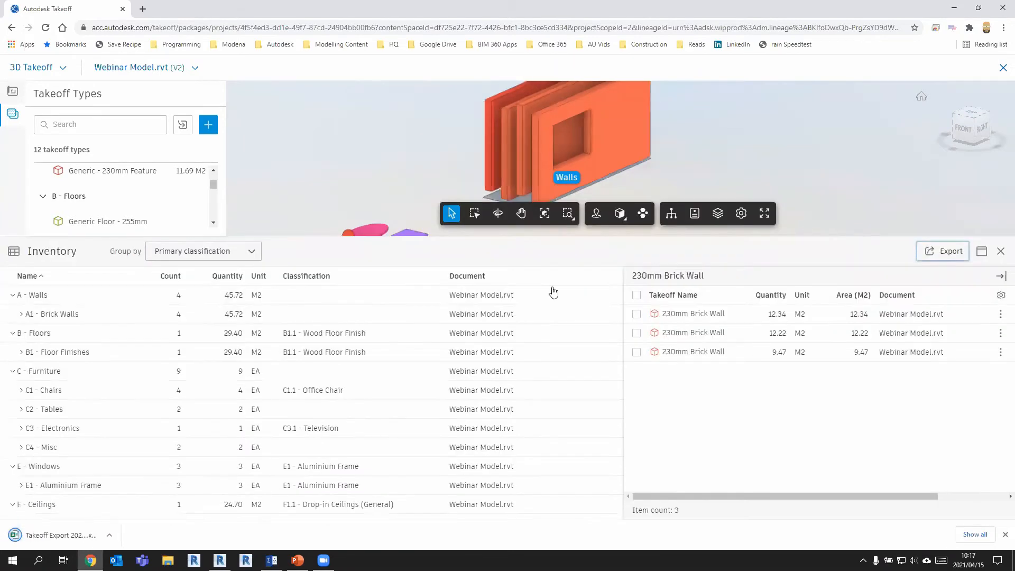
{"action": "left_click", "coordinate": [58, 536]}
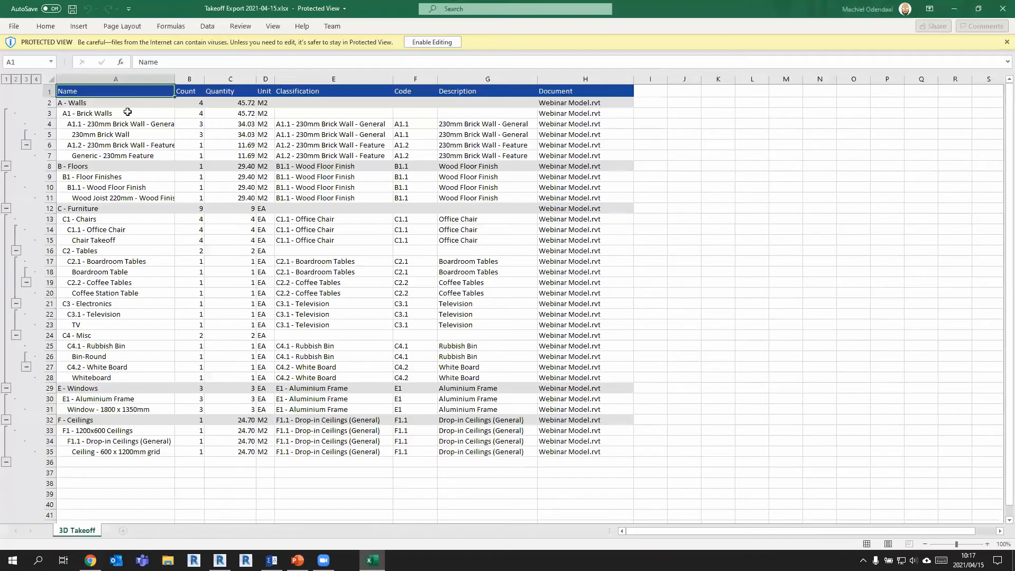
Review the exported takeoff rows from Walls to Ceilings, and switch to the PowerPoint slide show.
{"action": "left_click_drag", "start_coordinate": [96, 106], "coordinate": [600, 442]}
{"action": "left_click", "coordinate": [670, 416]}
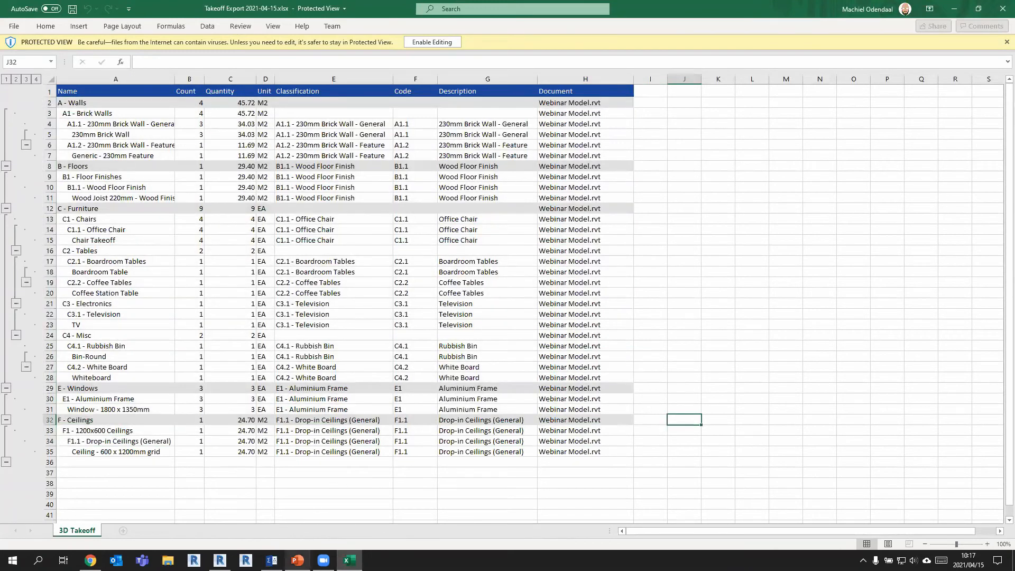
{"action": "left_click", "coordinate": [300, 557]}
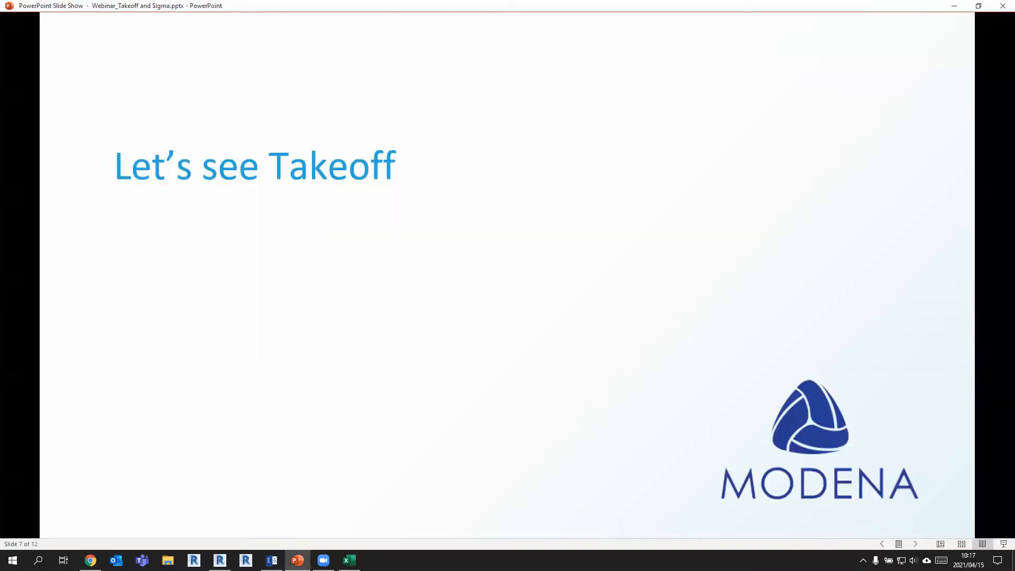
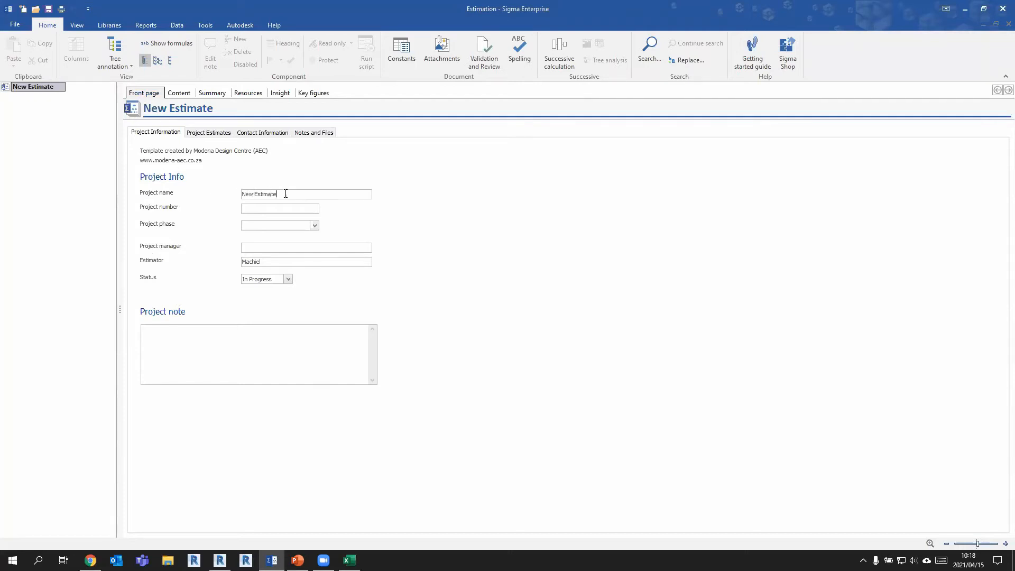
Review the New Estimate's project information, project estimates, contact information and notes in Sigma, and open its content.
{"action": "left_click", "coordinate": [300, 227]}
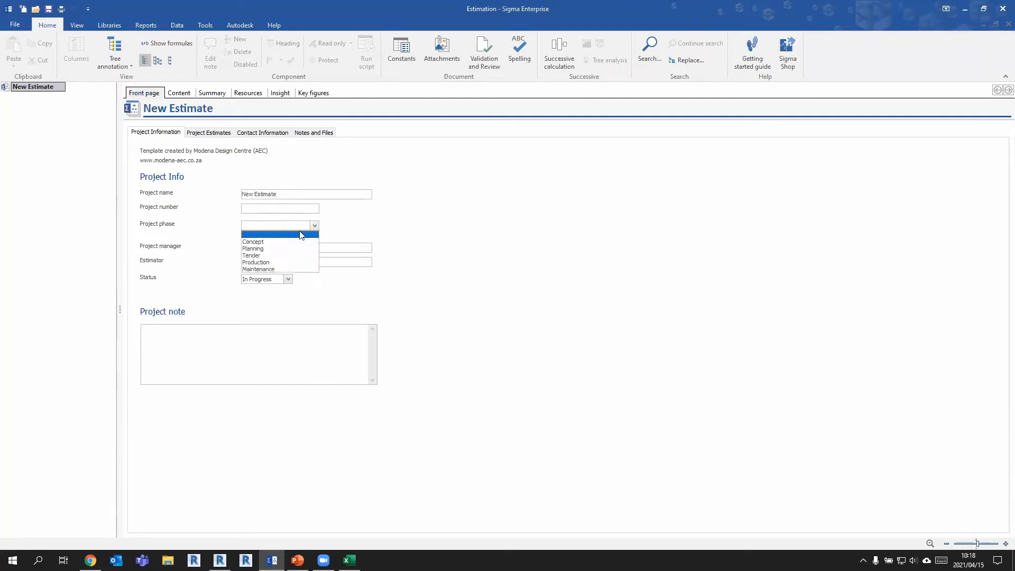
{"action": "left_click", "coordinate": [430, 242]}
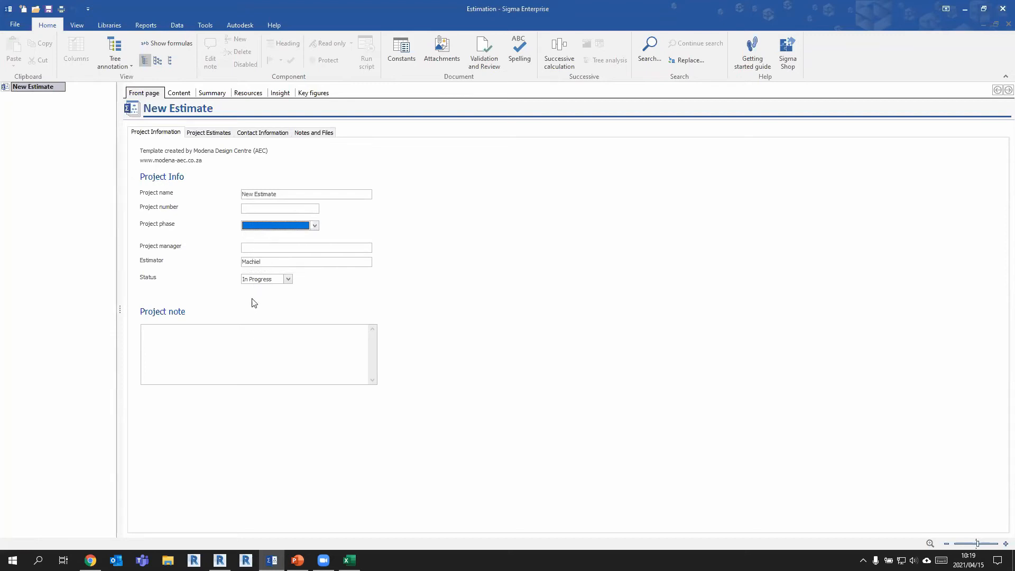
{"action": "left_click", "coordinate": [199, 132]}
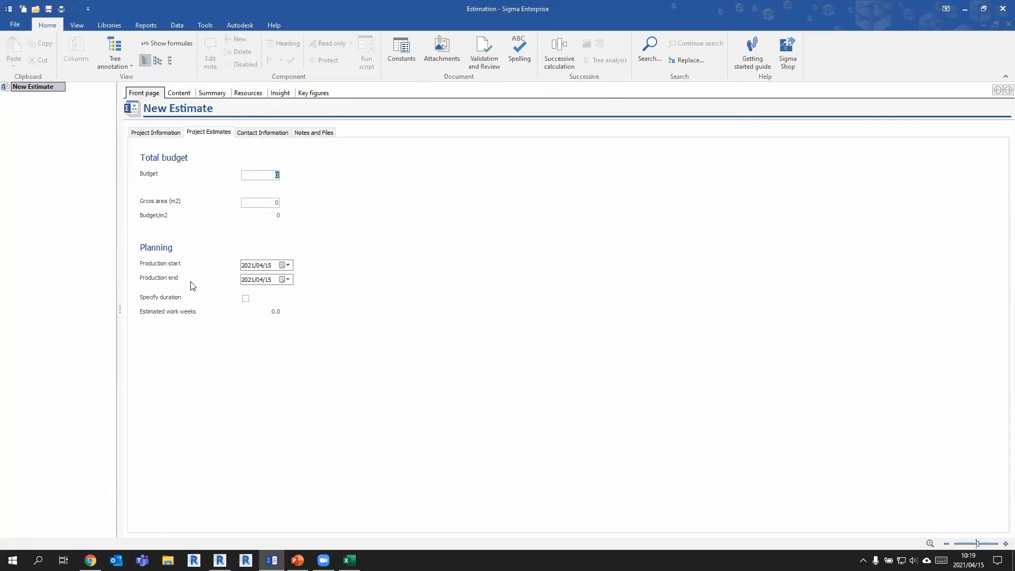
{"action": "left_click", "coordinate": [262, 134]}
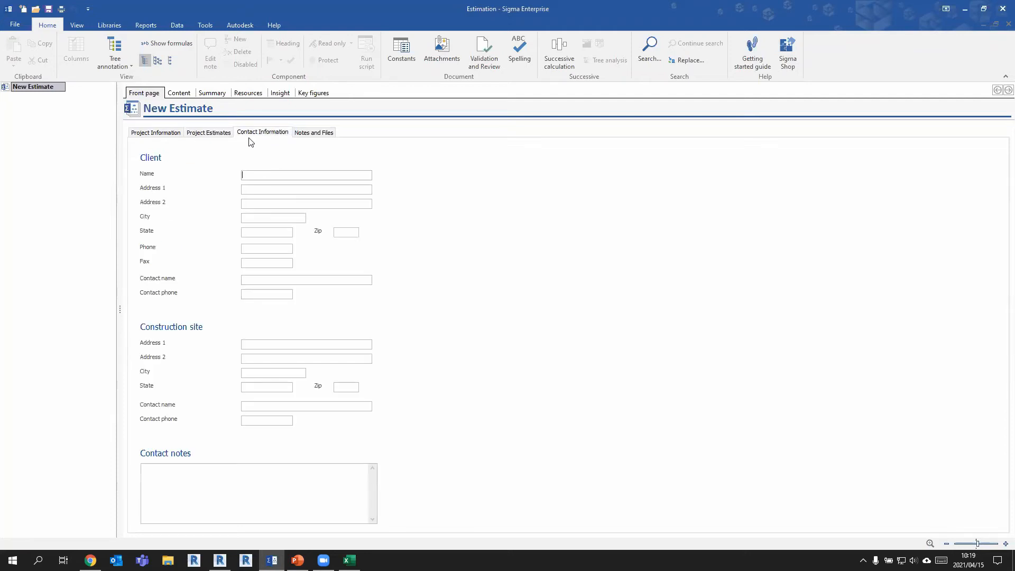
{"action": "left_click", "coordinate": [313, 133]}
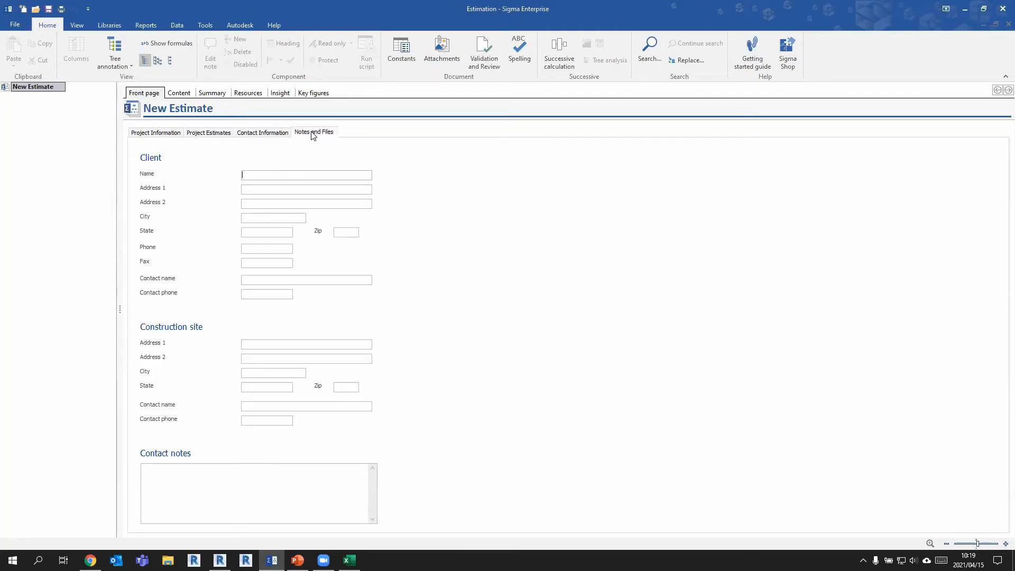
{"action": "left_click", "coordinate": [153, 135]}
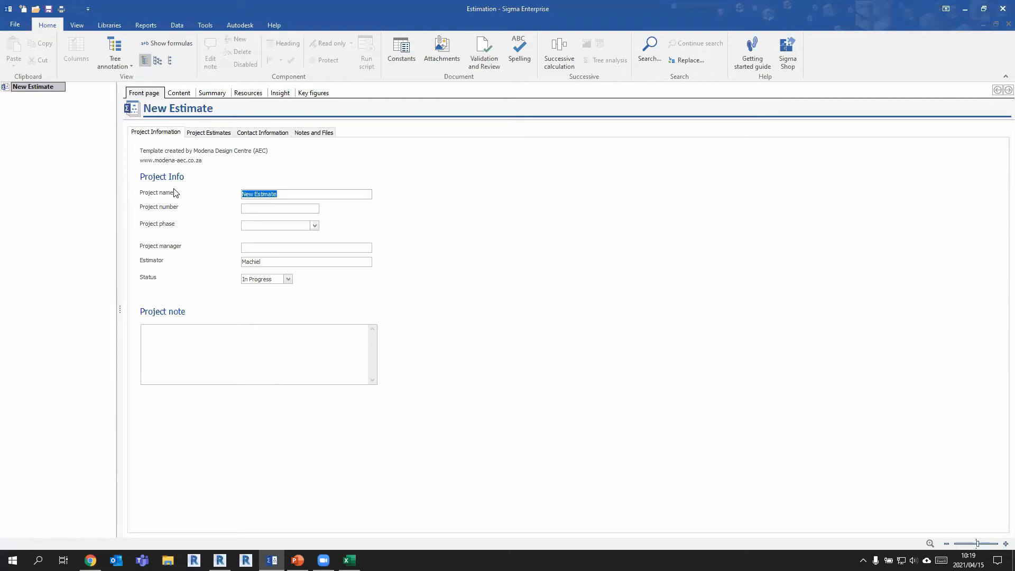
{"action": "left_click", "coordinate": [180, 93]}
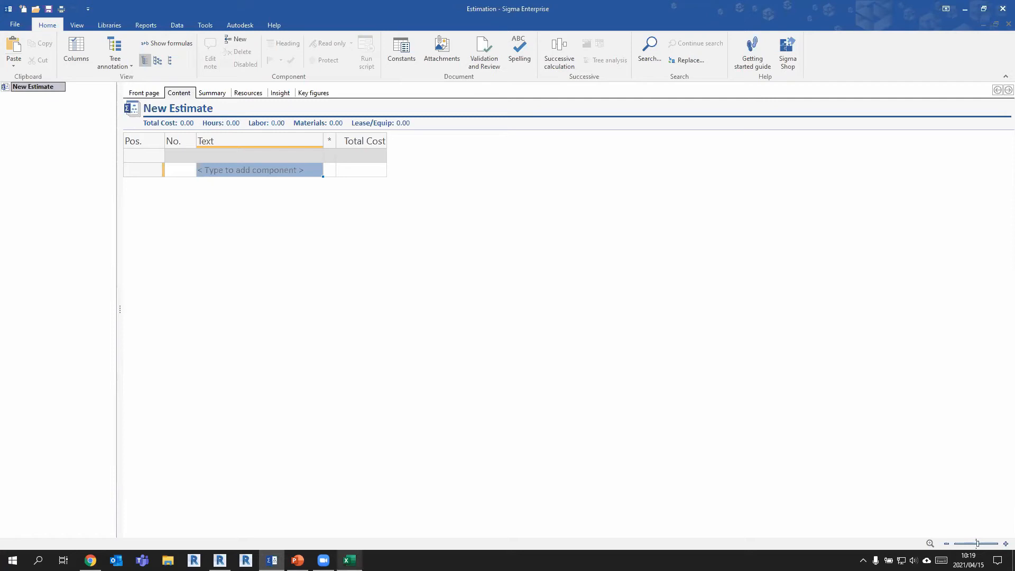
Switch to the Takeoff Export workbook in Excel and insert a column headed Position before the Name column.
{"action": "left_click", "coordinate": [349, 560]}
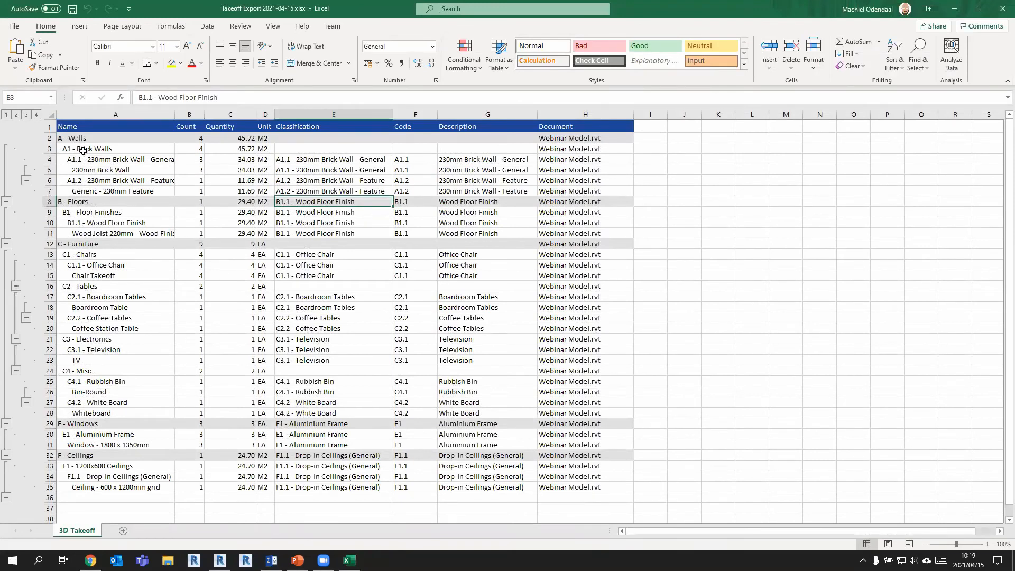
{"action": "left_click_drag", "start_coordinate": [79, 139], "coordinate": [93, 190]}
{"action": "left_click", "coordinate": [109, 212]}
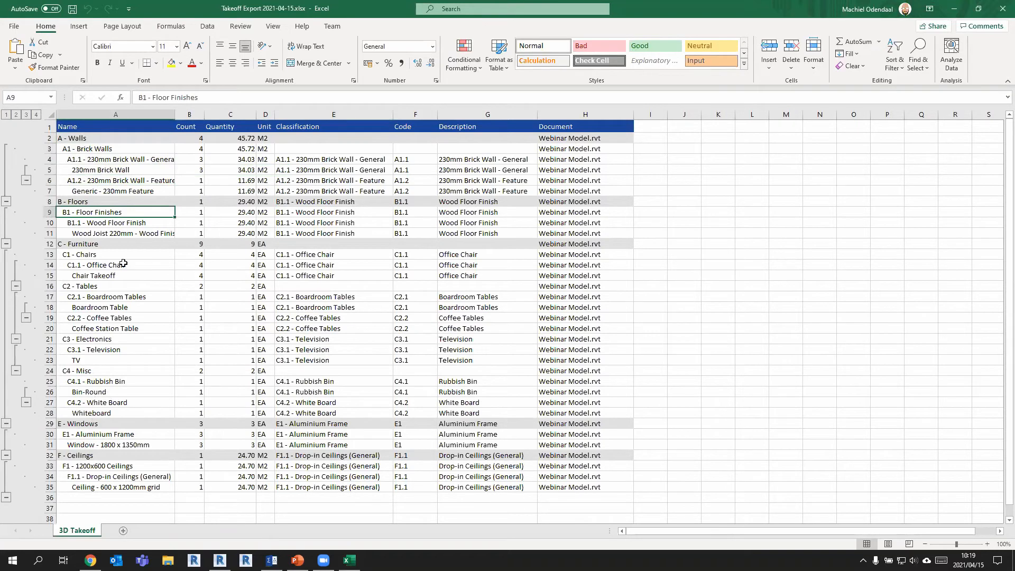
{"action": "right_click", "coordinate": [100, 115]}
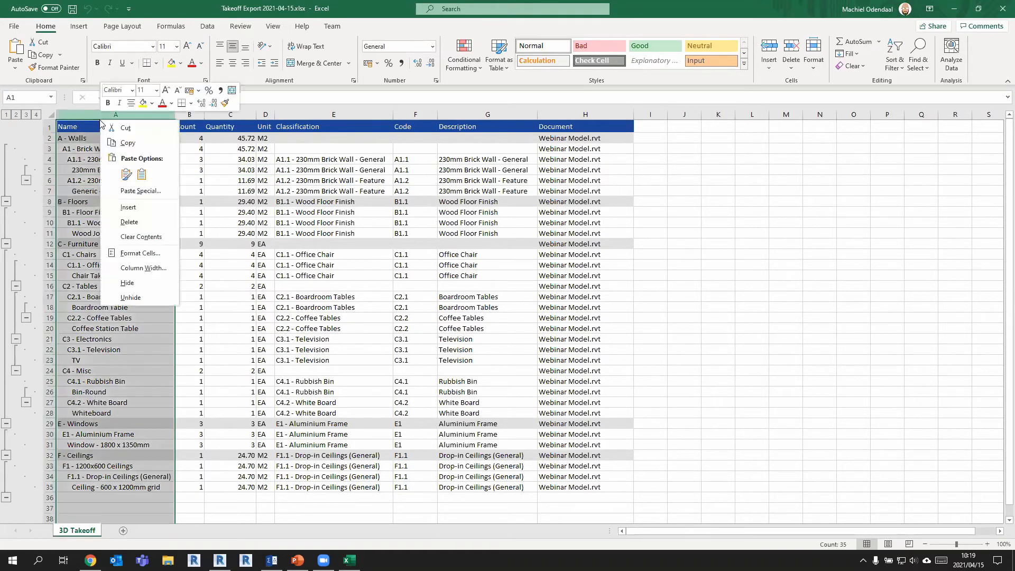
{"action": "left_click", "coordinate": [128, 208]}
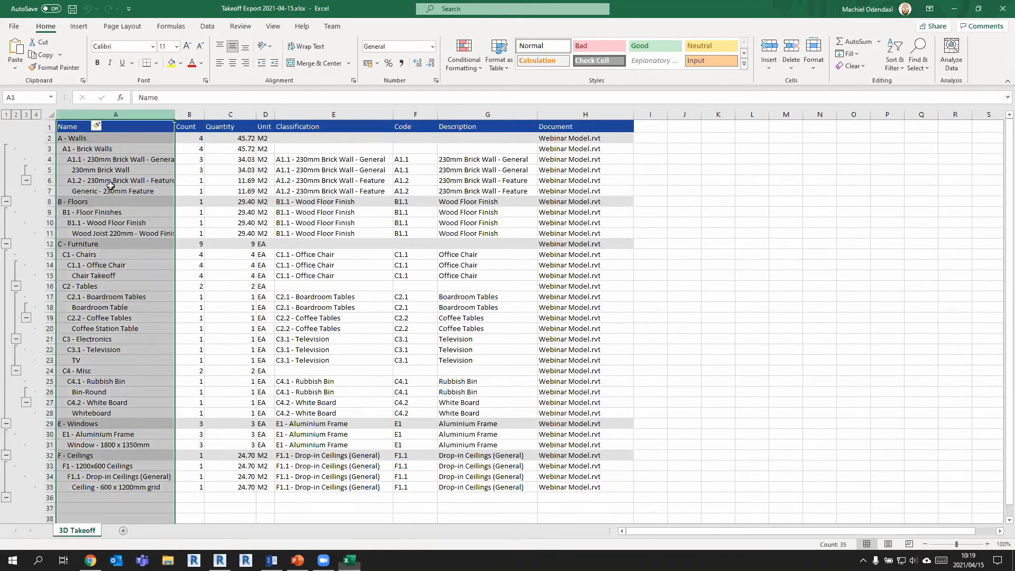
{"action": "key", "text": "Down"}
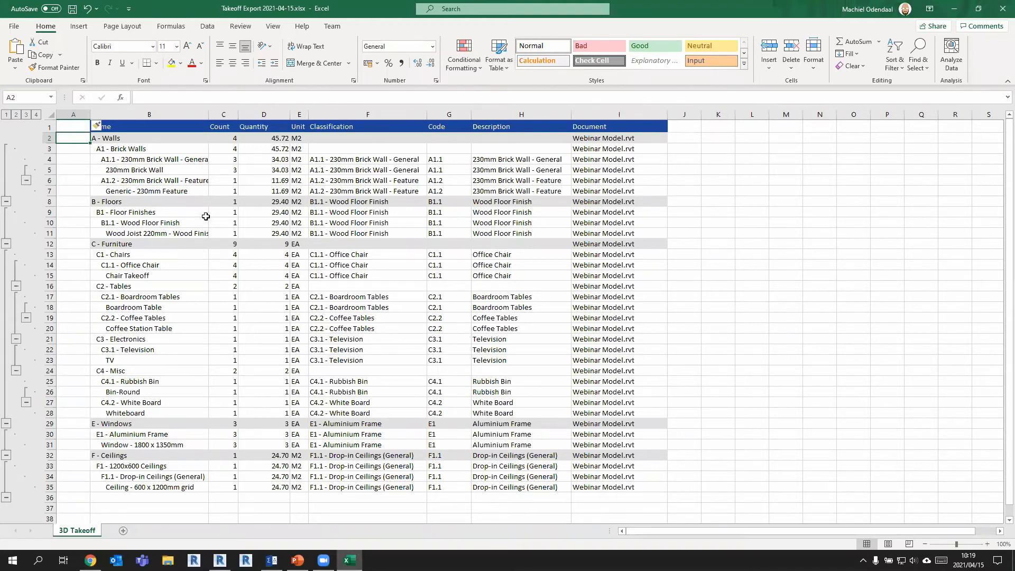
{"action": "key", "text": "Up"}
{"action": "type", "text": "Pisitio"}
{"action": "key", "text": "Return"}
Number the Walls rows in the Position column: 1 for Walls, 1.1 for Brick Walls, 1.1.1 for General and 1.1.2 for Feature.
{"action": "type", "text": "1"}
{"action": "key", "text": "Return"}
{"action": "type", "text": "1.1"}
{"action": "key", "text": "Return"}
{"action": "type", "text": "1."}
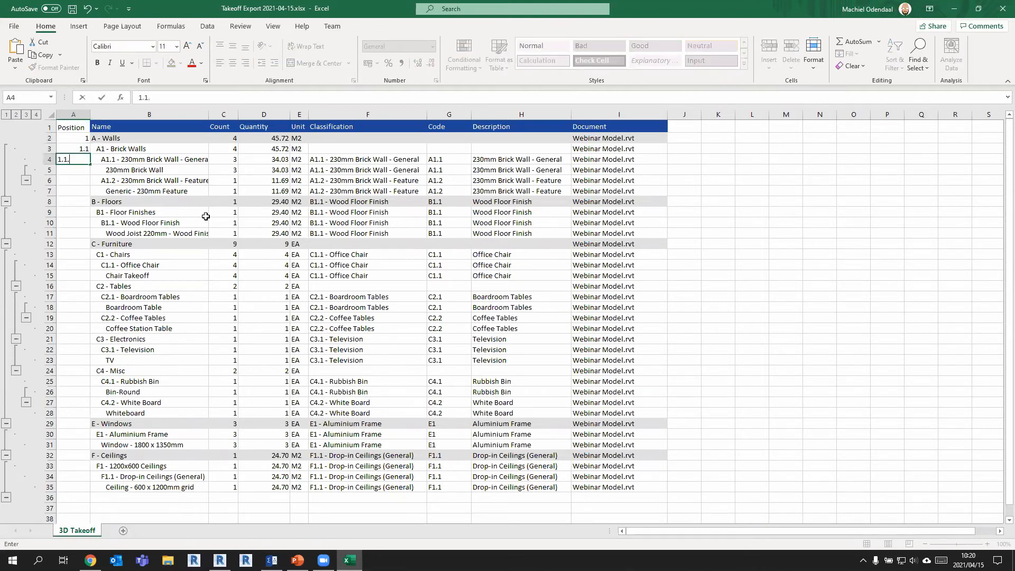
{"action": "type", "text": "1"}
{"action": "key", "text": "Return"}
{"action": "key", "text": "Return"}
{"action": "type", "text": "1.1.2"}
{"action": "key", "text": "Return"}
{"action": "key", "text": "Return"}
Number the Floors rows: 2 for Floors, 2.1 for Floor Finishes and 2.1.1 for Wood Floor Finish.
{"action": "type", "text": "2"}
{"action": "key", "text": "Return"}
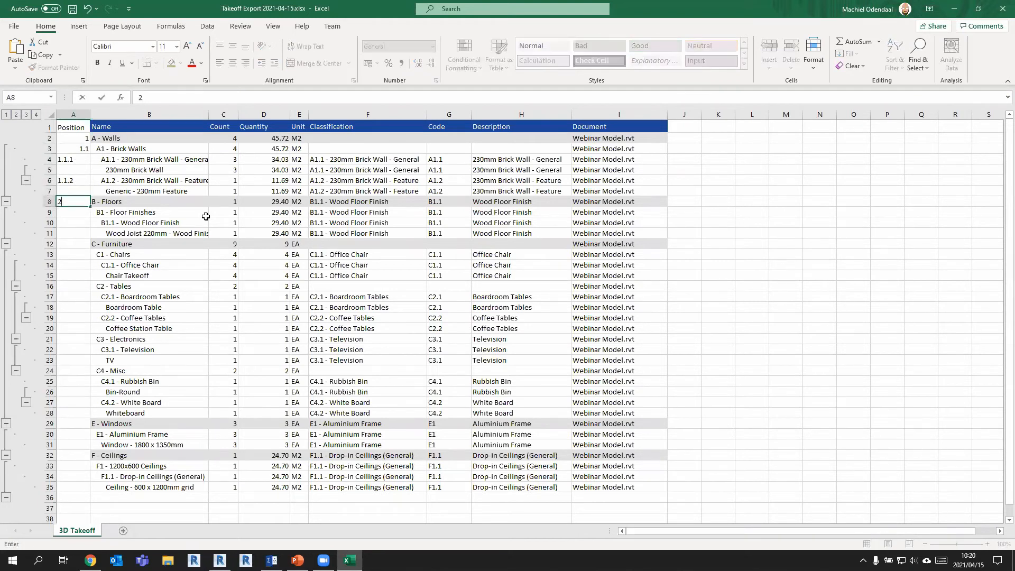
{"action": "type", "text": "2.1"}
{"action": "key", "text": "Return"}
{"action": "type", "text": "2."}
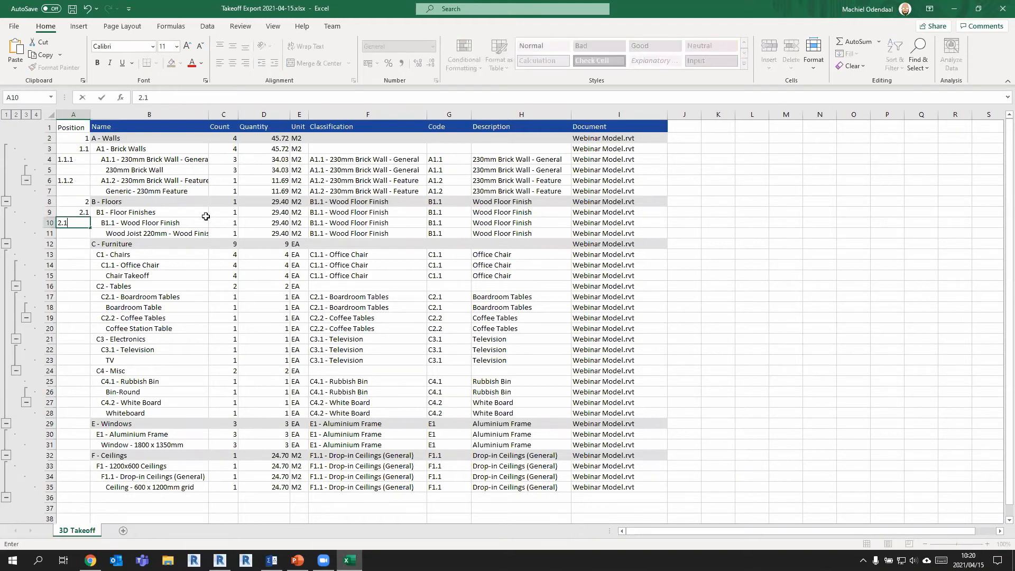
{"action": "type", "text": "1.1"}
{"action": "key", "text": "Return"}
{"action": "key", "text": "Return"}
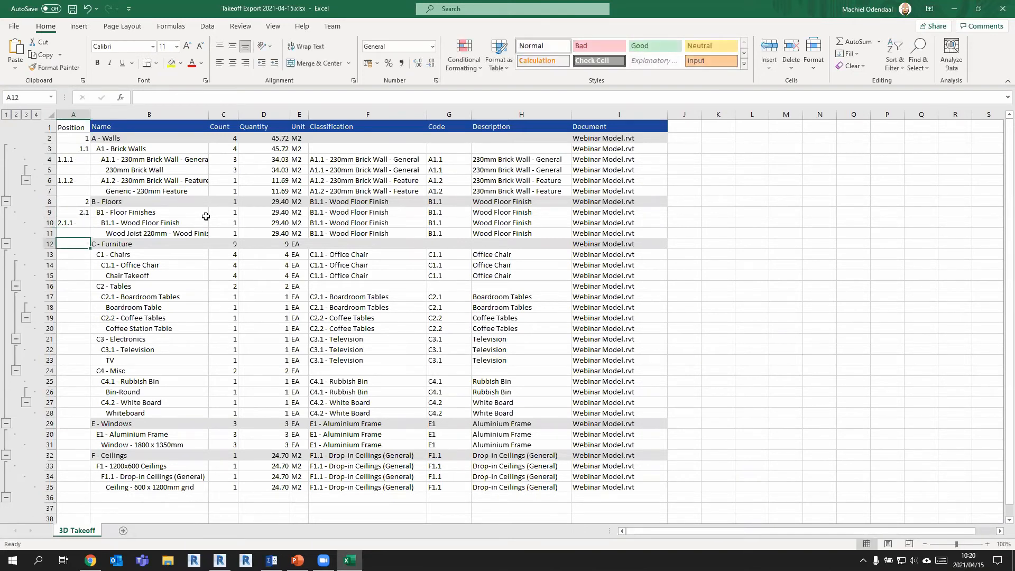
Enter position 3 for Furniture, 3.1 for Chairs and 3.2 for Tables.
{"action": "type", "text": "2."}
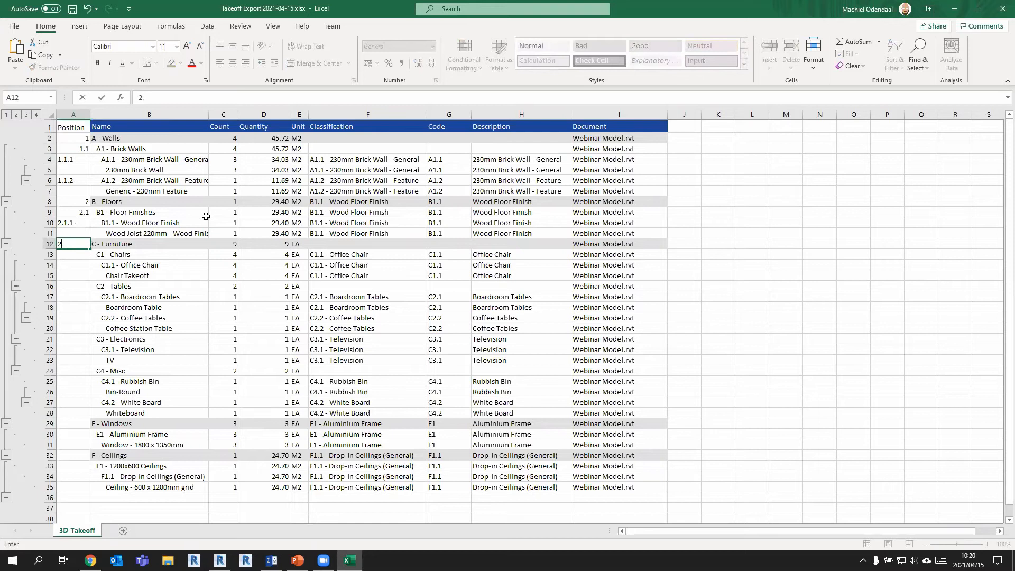
{"action": "key", "text": "Return"}
{"action": "type", "text": "3.1"}
{"action": "key", "text": "Return"}
{"action": "type", "text": "3"}
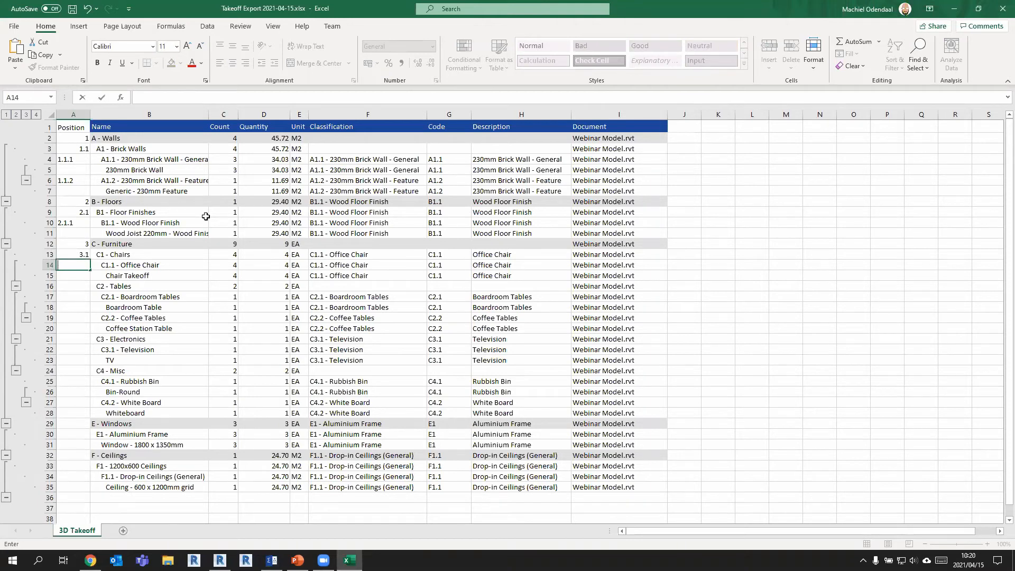
{"action": "key", "text": "Return"}
{"action": "key", "text": "Return"}
{"action": "type", "text": "3.2"}
{"action": "key", "text": "Return"}
{"action": "key", "text": "Return"}
{"action": "key", "text": "Return"}
{"action": "key", "text": "Return"}
{"action": "key", "text": "Return"}
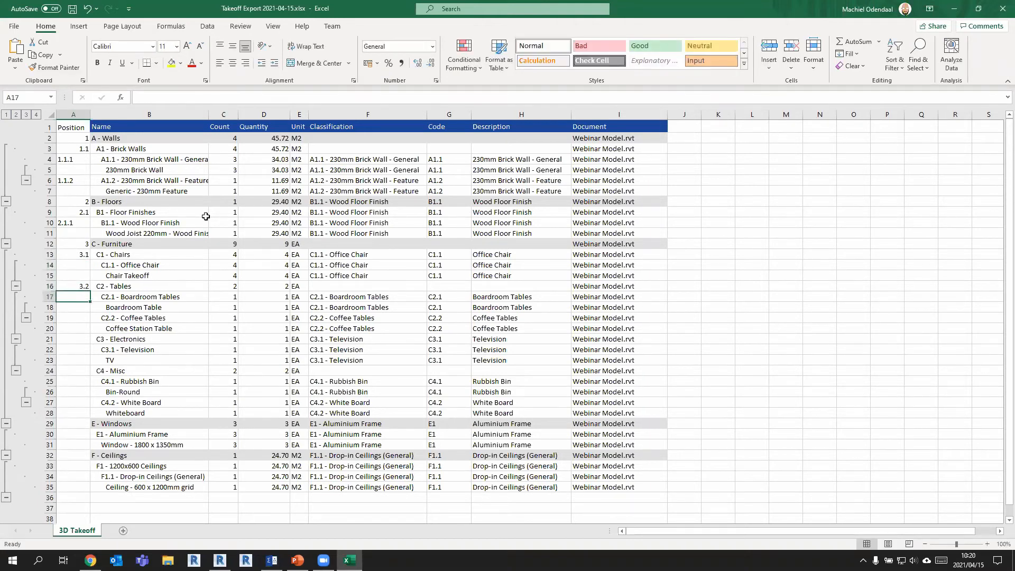
Enter position 3.4 for Electronics, 3.5 for Misc and 3.6 for C4.2 - White Board.
{"action": "type", "text": "3."}
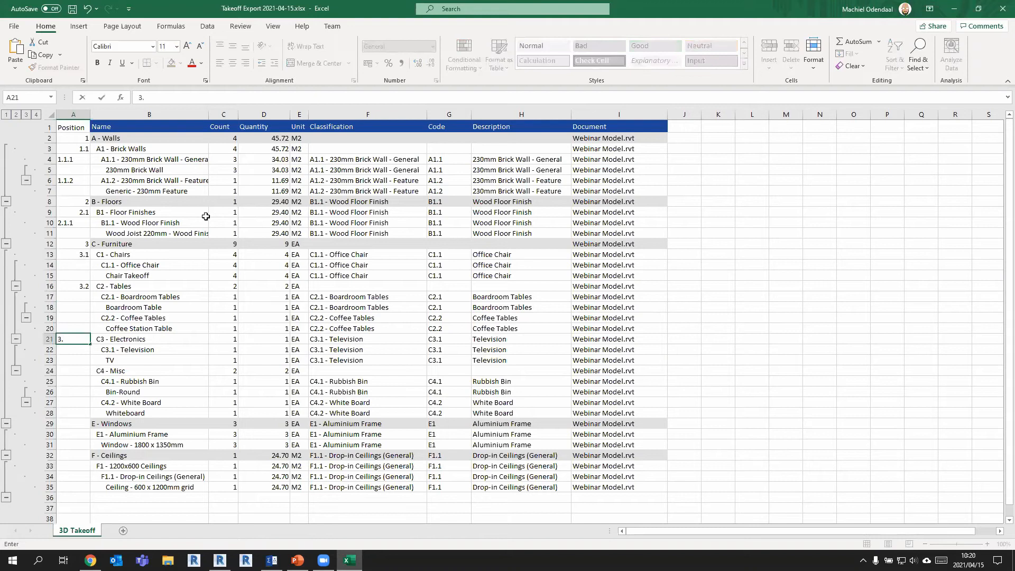
{"action": "type", "text": "4"}
{"action": "key", "text": "Return"}
{"action": "key", "text": "Return"}
{"action": "key", "text": "Return"}
{"action": "type", "text": "3."}
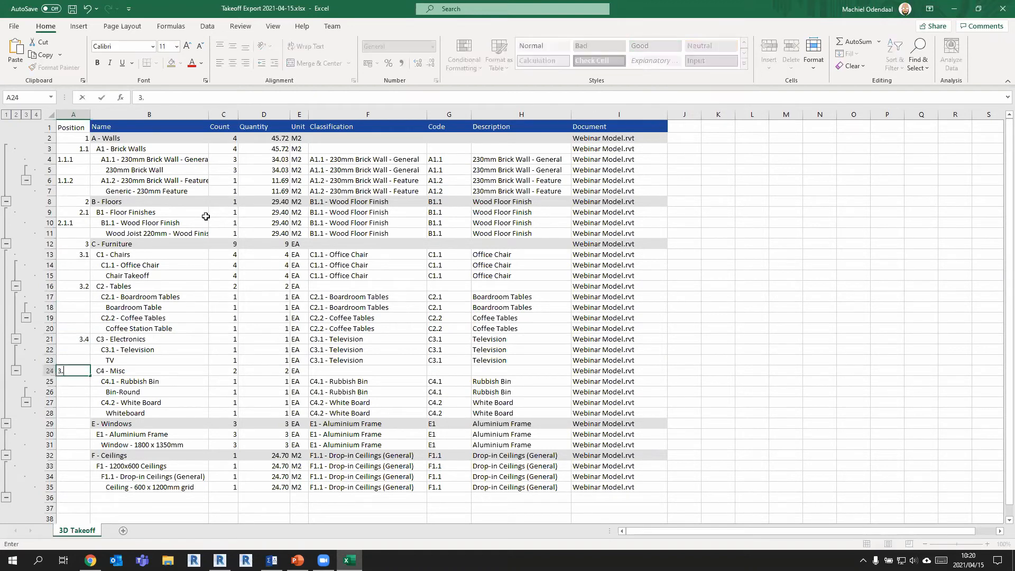
{"action": "key", "text": "Return"}
{"action": "key", "text": "Return"}
{"action": "key", "text": "Return"}
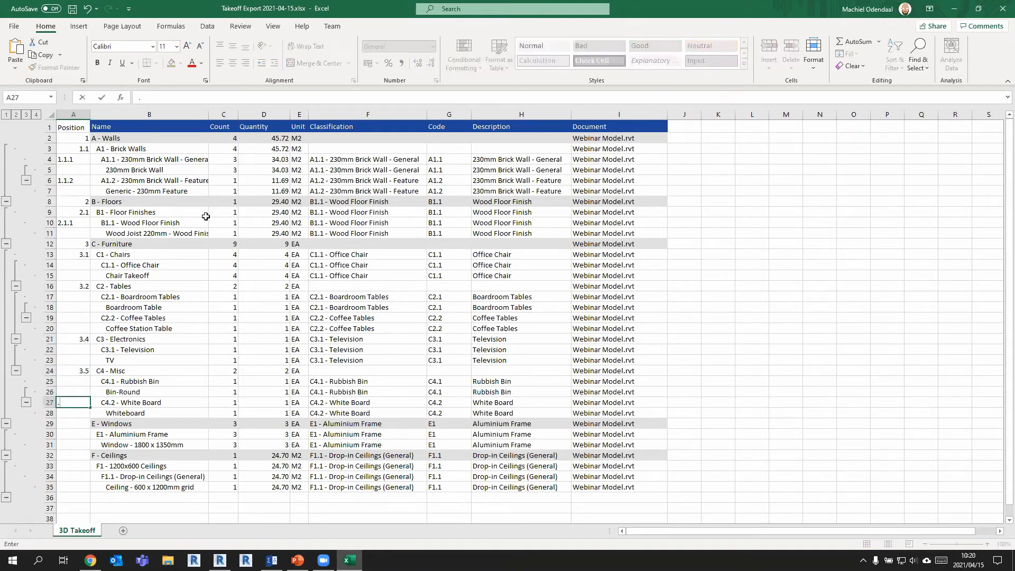
{"action": "type", "text": "3.6"}
{"action": "key", "text": "Return"}
{"action": "key", "text": "Return"}
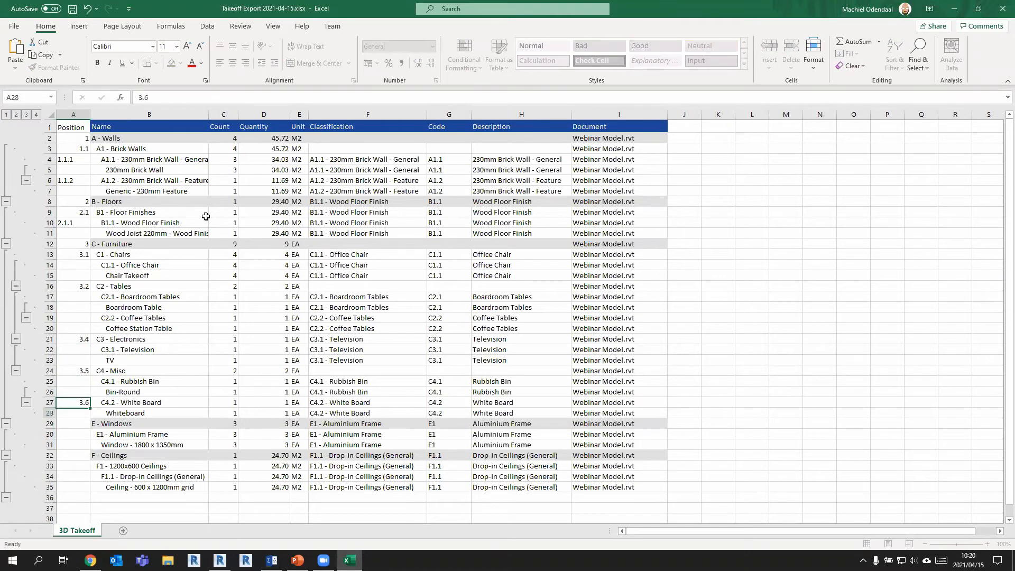
Enter position 4 for Windows, 4.1 for Aluminium Frame, 5 for Ceilings and 5.1 for 1200x600 Ceilings.
{"action": "type", "text": "4"}
{"action": "key", "text": "Return"}
{"action": "type", "text": "4.1"}
{"action": "key", "text": "Return"}
{"action": "key", "text": "Return"}
{"action": "type", "text": "5"}
{"action": "key", "text": "Return"}
{"action": "type", "text": "5.1"}
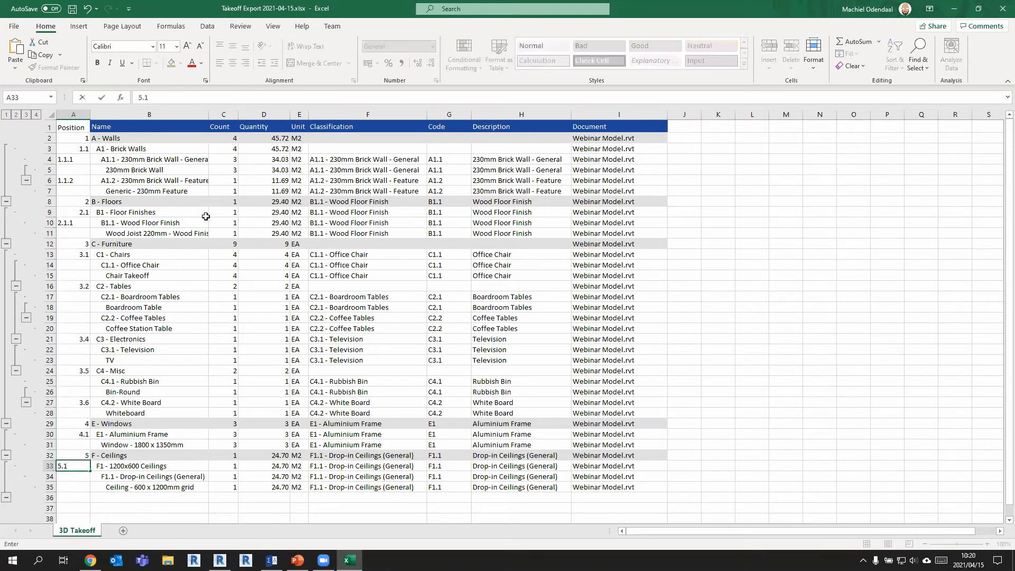
{"action": "left_click", "coordinate": [264, 476]}
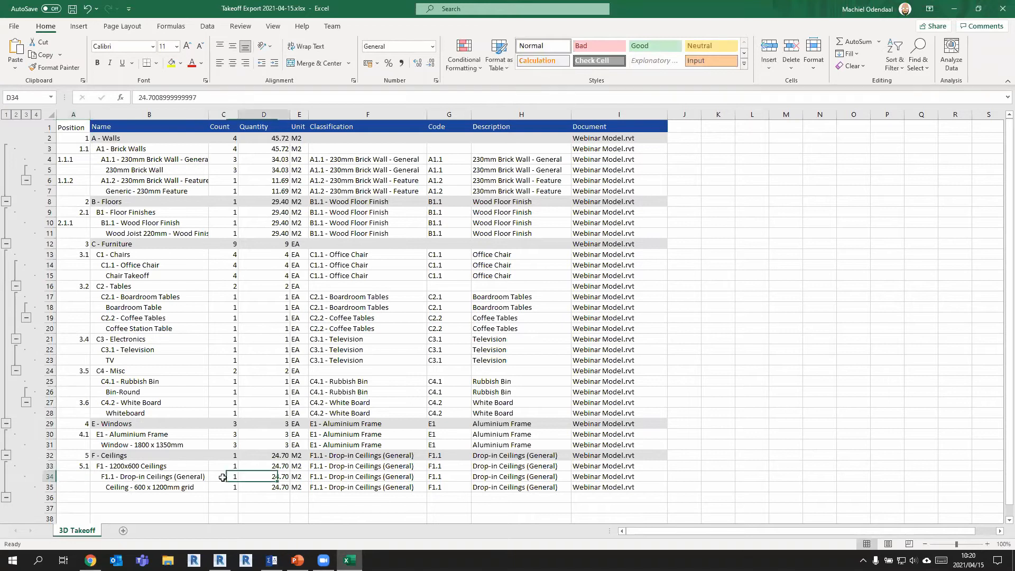
Delete the unnumbered Whiteboard, Window - 1800 x 1350mm, Drop-in Ceilings and Ceiling - 600 x 1200mm grid rows.
{"action": "left_click_drag", "start_coordinate": [50, 476], "coordinate": [50, 487]}
{"action": "left_click", "coordinate": [49, 445], "text": "ctrl"}
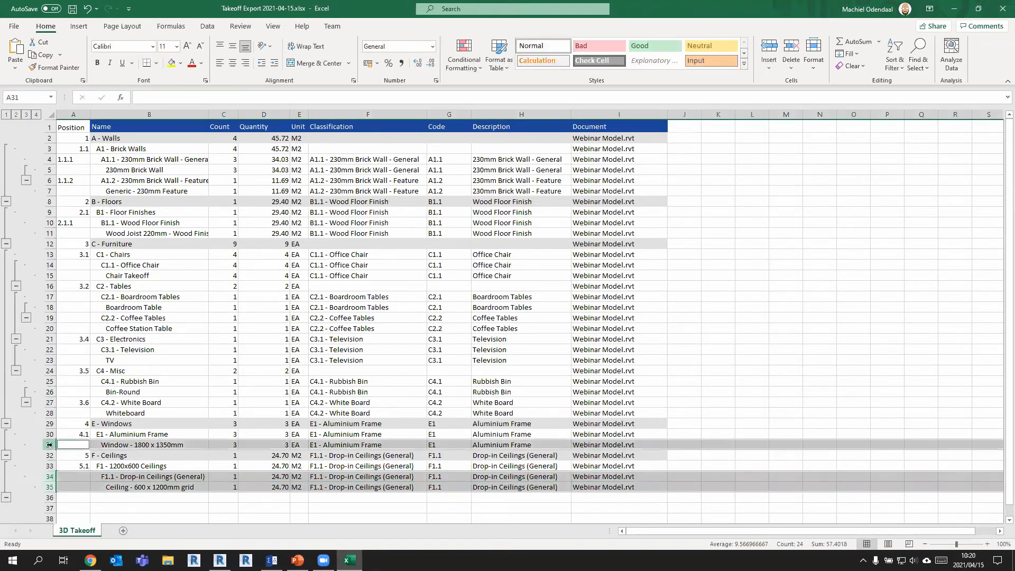
{"action": "left_click", "coordinate": [49, 413], "text": "ctrl"}
{"action": "right_click", "coordinate": [50, 415]}
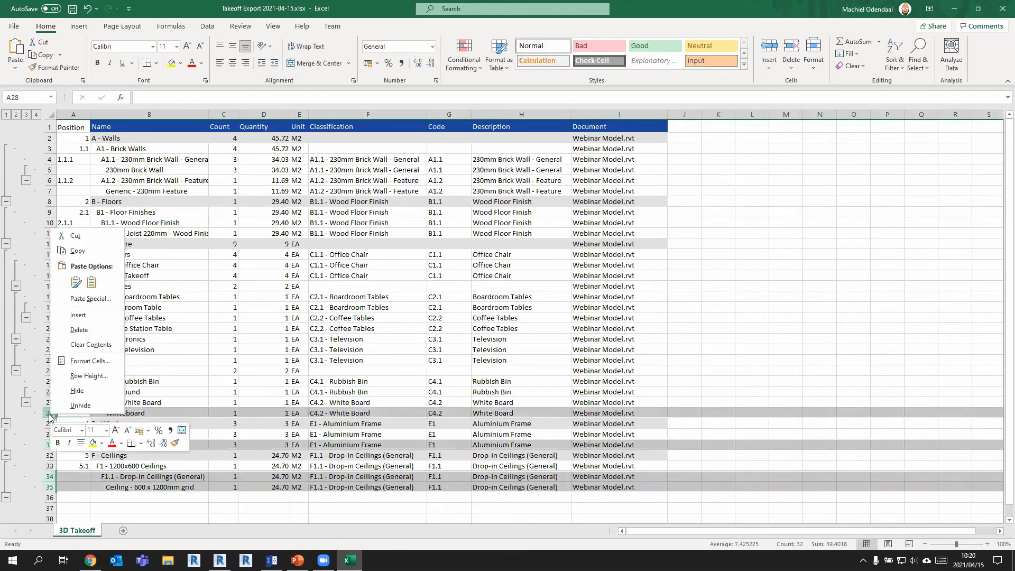
{"action": "left_click", "coordinate": [78, 330]}
{"action": "left_click", "coordinate": [64, 382]}
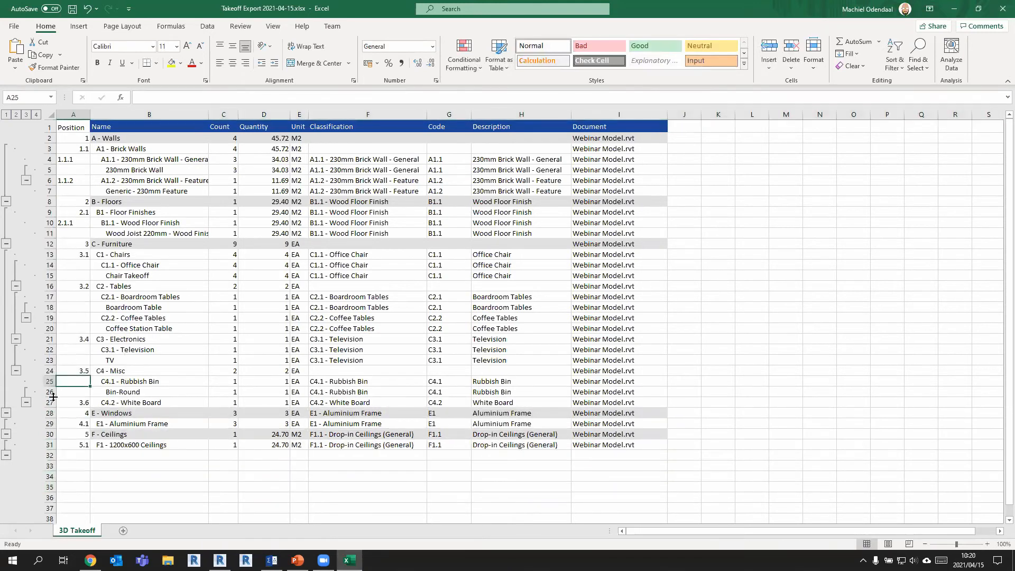
Delete the unnumbered detail rows under Misc, Electronics, Tables, Chairs and Wood Floor Finish, plus the Generic - 230mm Feature row.
{"action": "left_click_drag", "start_coordinate": [49, 381], "coordinate": [49, 392]}
{"action": "left_click", "coordinate": [48, 360], "text": "ctrl"}
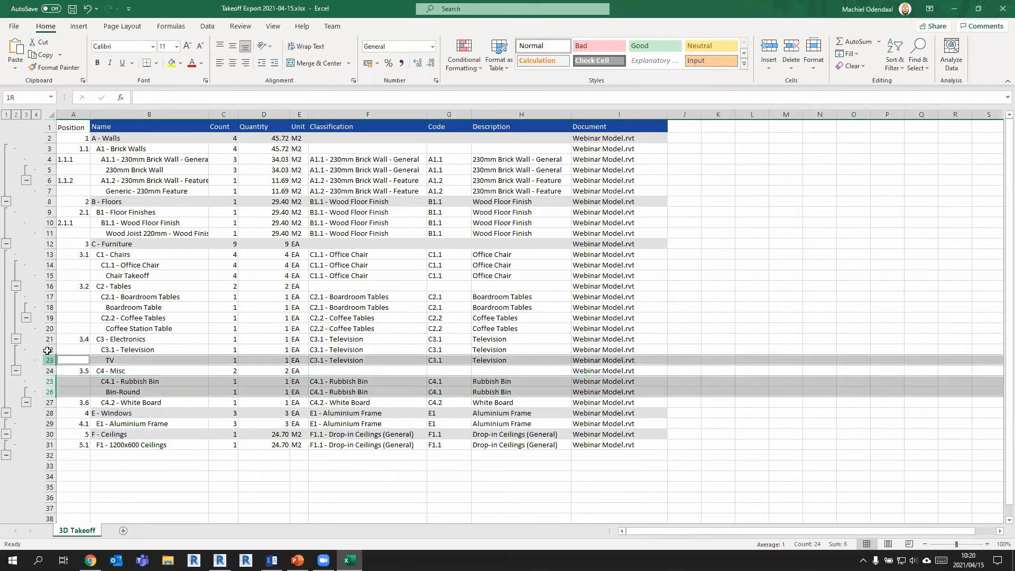
{"action": "left_click", "coordinate": [48, 349], "text": "ctrl"}
{"action": "left_click_drag", "start_coordinate": [48, 328], "coordinate": [46, 265], "text": "ctrl"}
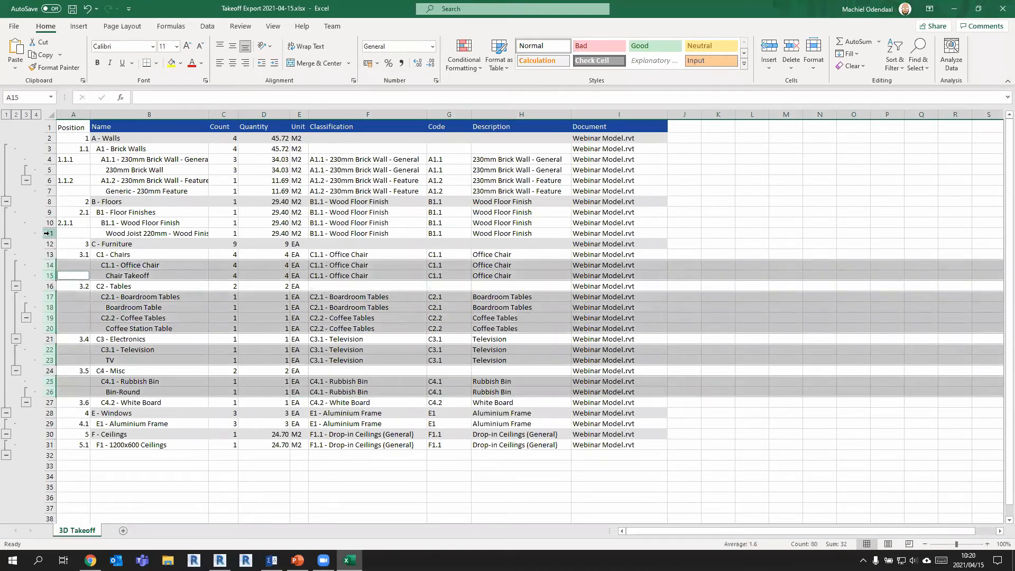
{"action": "left_click", "coordinate": [46, 234], "text": "ctrl"}
{"action": "left_click", "coordinate": [48, 191], "text": "ctrl"}
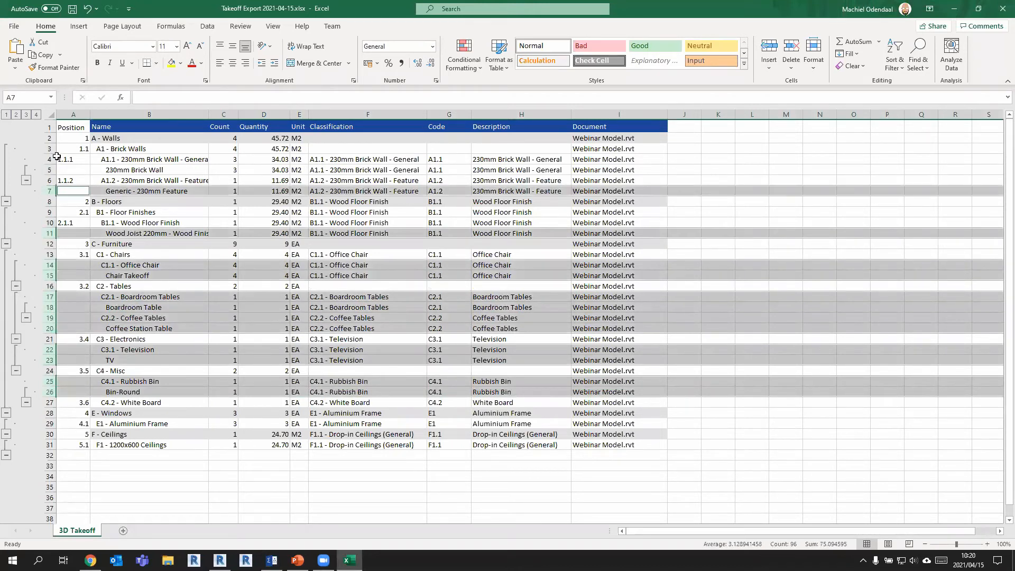
{"action": "right_click", "coordinate": [50, 191]}
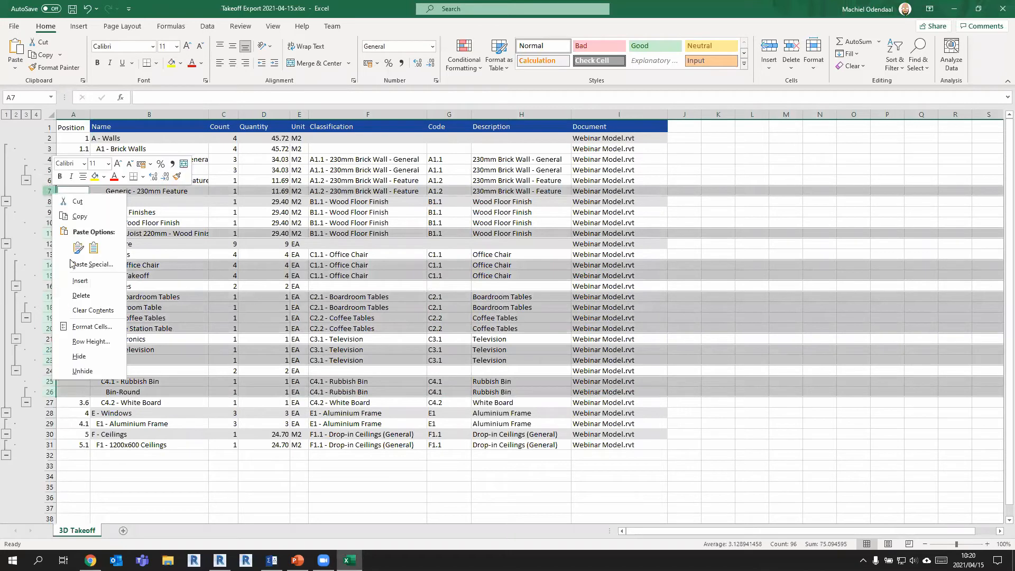
{"action": "left_click", "coordinate": [80, 295]}
{"action": "left_click", "coordinate": [160, 279]}
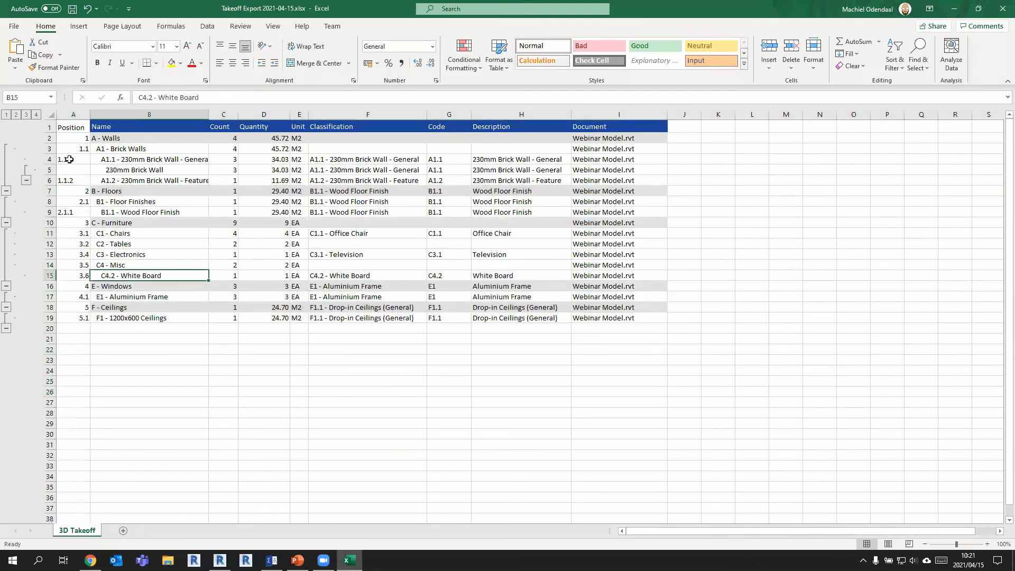
Delete the unnumbered 230mm Brick Wall row below A1.1 - 230mm Brick Wall - General.
{"action": "left_click_drag", "start_coordinate": [69, 144], "coordinate": [434, 311]}
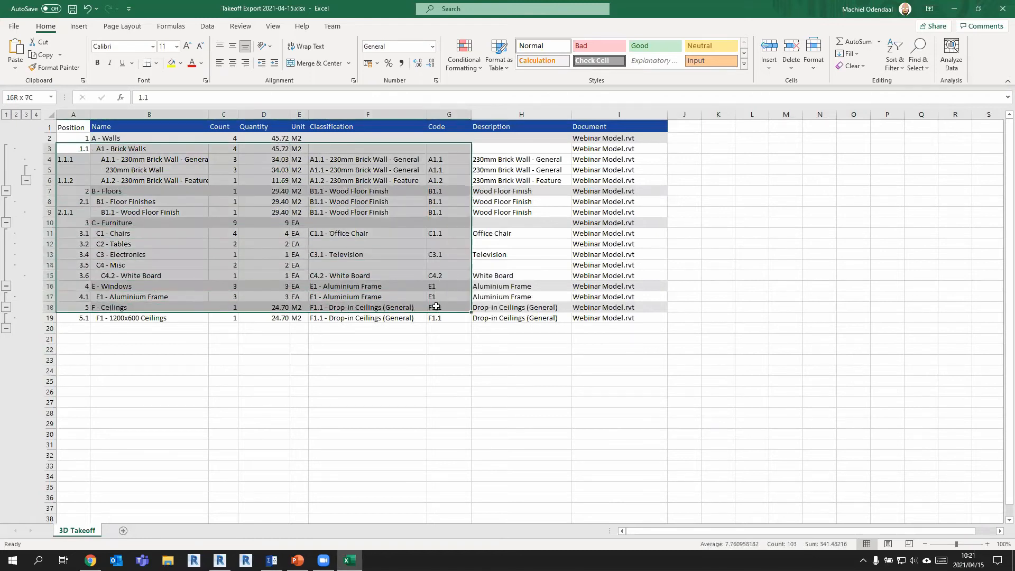
{"action": "left_click", "coordinate": [446, 328]}
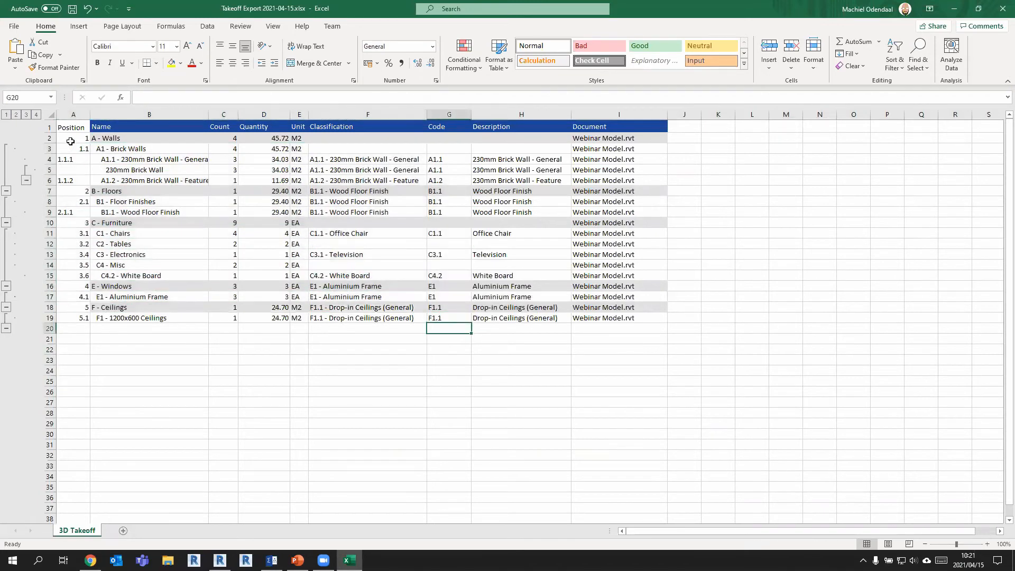
{"action": "left_click_drag", "start_coordinate": [71, 140], "coordinate": [463, 317]}
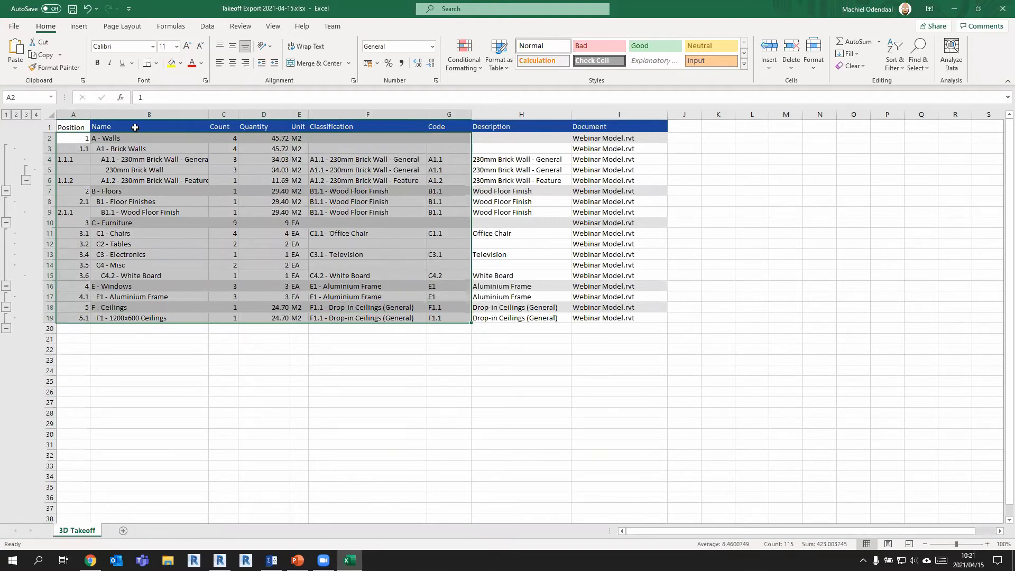
{"action": "left_click", "coordinate": [129, 193]}
{"action": "right_click", "coordinate": [50, 170]}
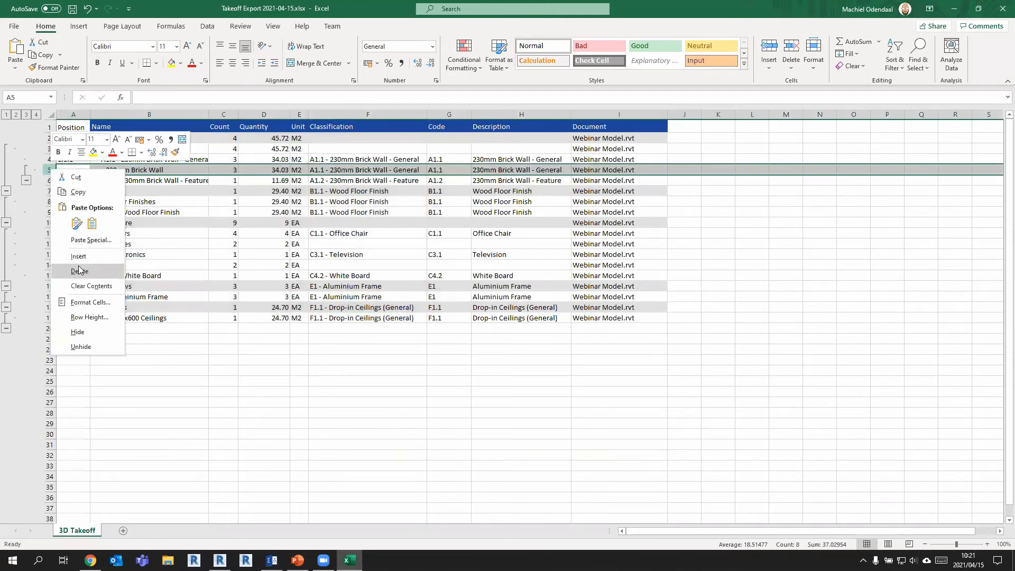
{"action": "left_click", "coordinate": [78, 270]}
Undo the last two row deletions to bring back the detail rows.
{"action": "left_click_drag", "start_coordinate": [62, 142], "coordinate": [449, 309]}
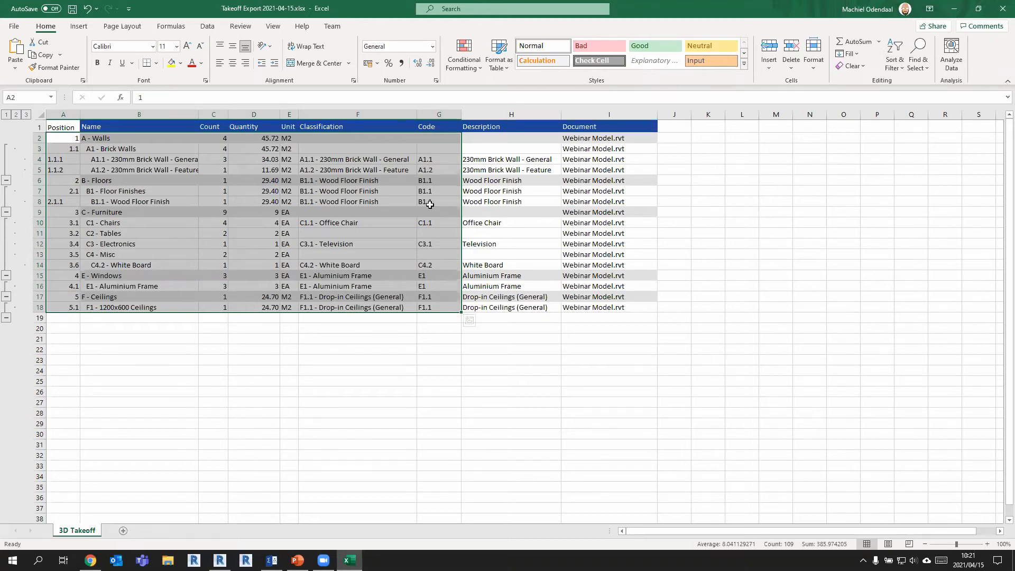
{"action": "left_click", "coordinate": [389, 236]}
{"action": "left_click", "coordinate": [433, 234]}
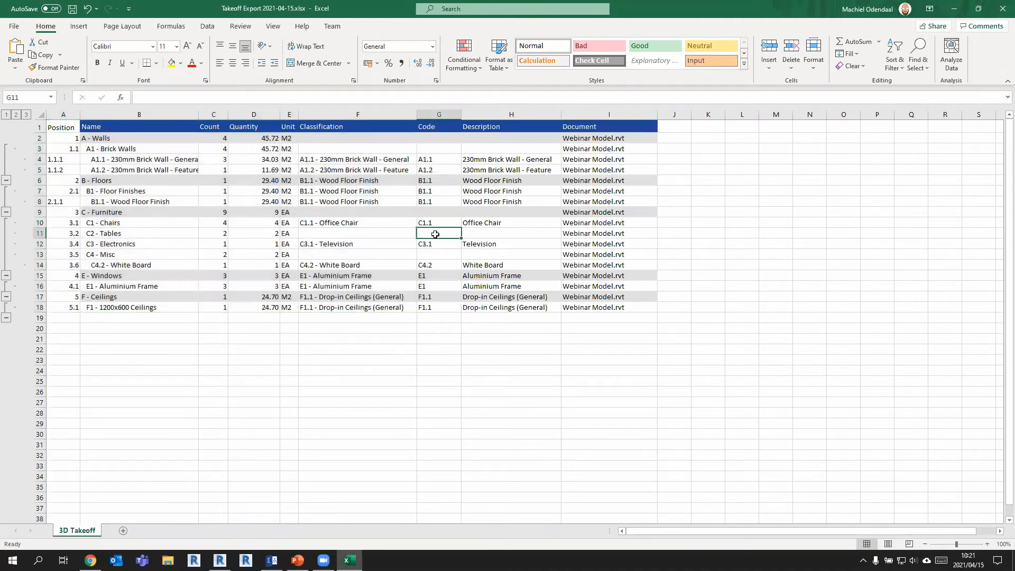
{"action": "key", "text": "ctrl+z"}
{"action": "key", "text": "ctrl+z"}
{"action": "left_click", "coordinate": [453, 272]}
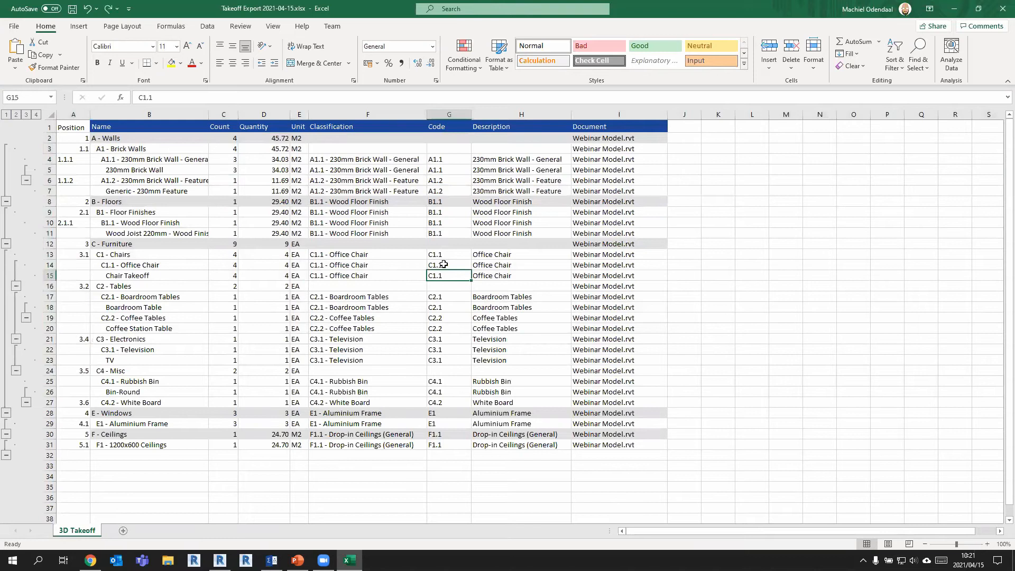
{"action": "left_click", "coordinate": [444, 285]}
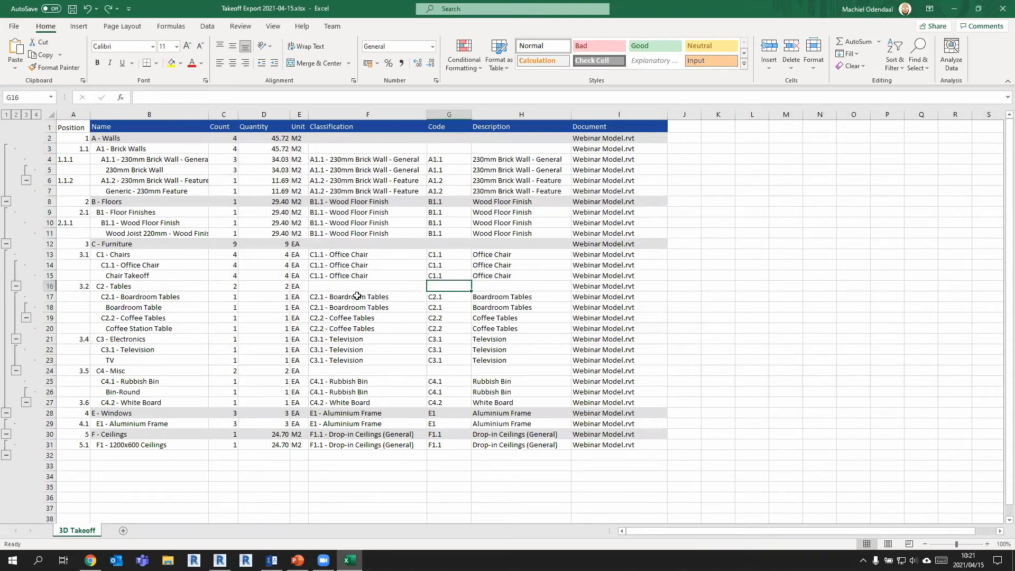
Move position 3.2 to the C2.1 - Boardroom Tables row and position 3.5 to the C4.1 - Rubbish Bin row.
{"action": "left_click", "coordinate": [81, 287]}
{"action": "left_click_drag", "start_coordinate": [83, 293], "coordinate": [83, 305]}
{"action": "left_click", "coordinate": [79, 339]}
{"action": "mouse_move", "coordinate": [82, 343]}
{"action": "left_mouse_down"}
{"action": "mouse_move", "coordinate": [82, 353]}
{"action": "mouse_move", "coordinate": [79, 341]}
{"action": "left_mouse_up"}
{"action": "left_click", "coordinate": [82, 371]}
{"action": "left_click_drag", "start_coordinate": [82, 376], "coordinate": [49, 265]}
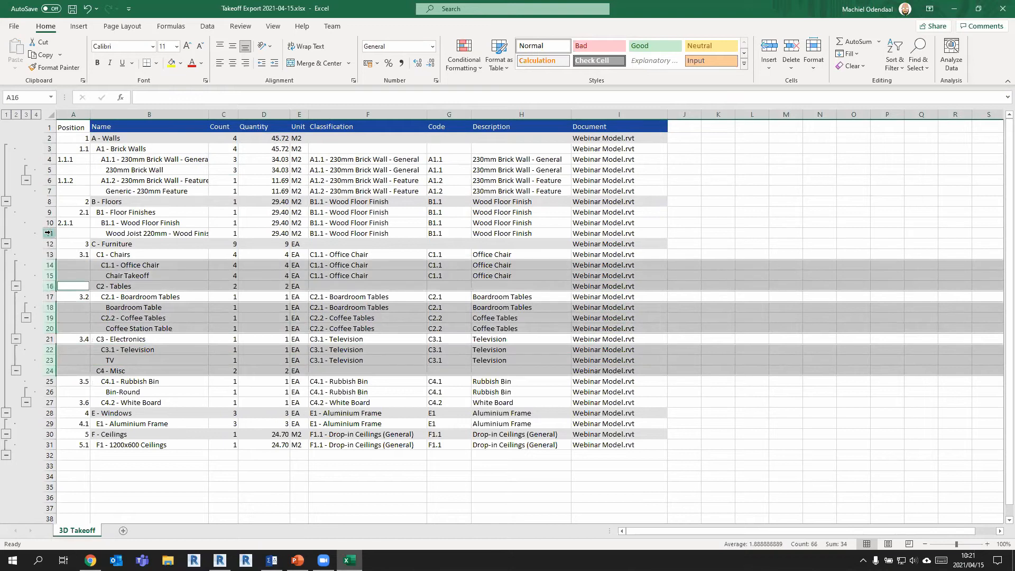
Delete the unnumbered rows from the Wood Joist row through Bin-Round, including C2 - Tables and C4 - Misc.
{"action": "left_click", "coordinate": [51, 233], "text": "ctrl"}
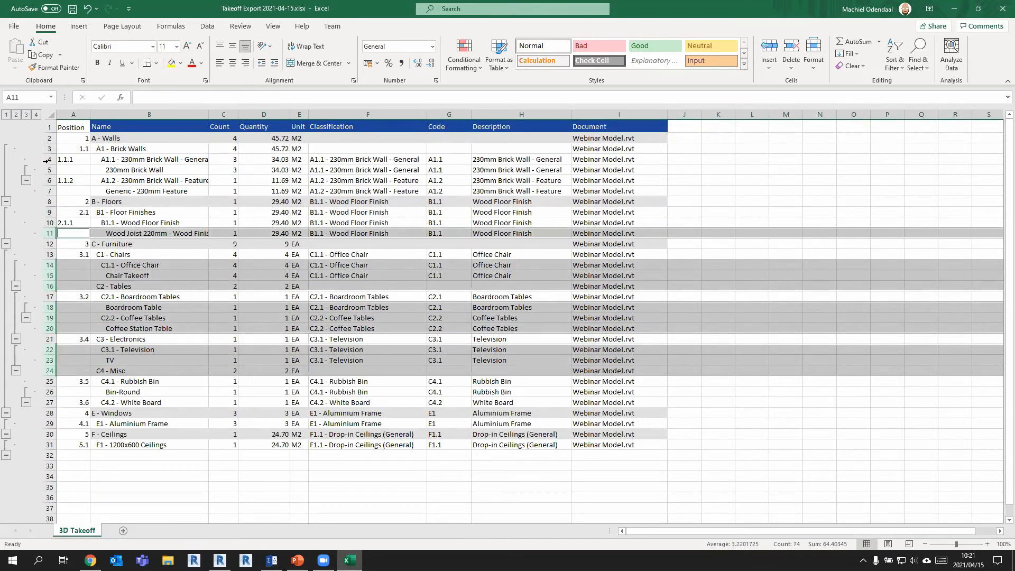
{"action": "left_click", "coordinate": [48, 392], "text": "ctrl"}
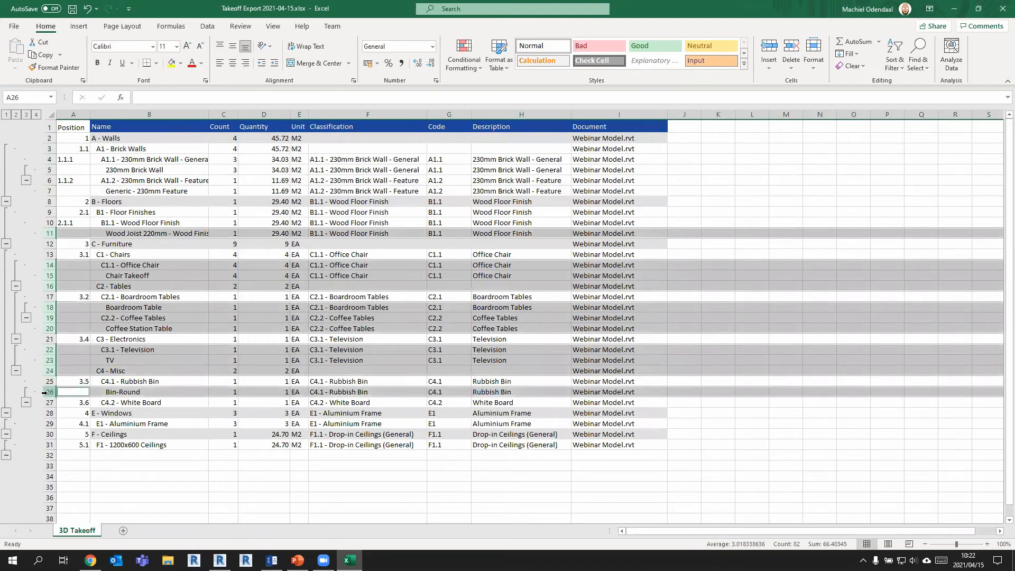
{"action": "right_click", "coordinate": [49, 394]}
{"action": "left_click", "coordinate": [76, 310]}
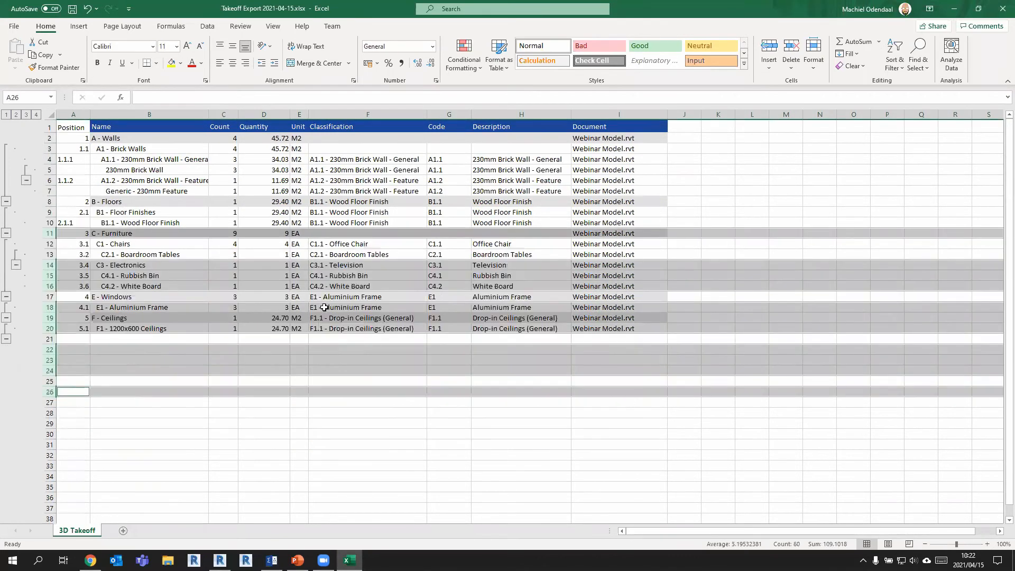
{"action": "left_click", "coordinate": [393, 298]}
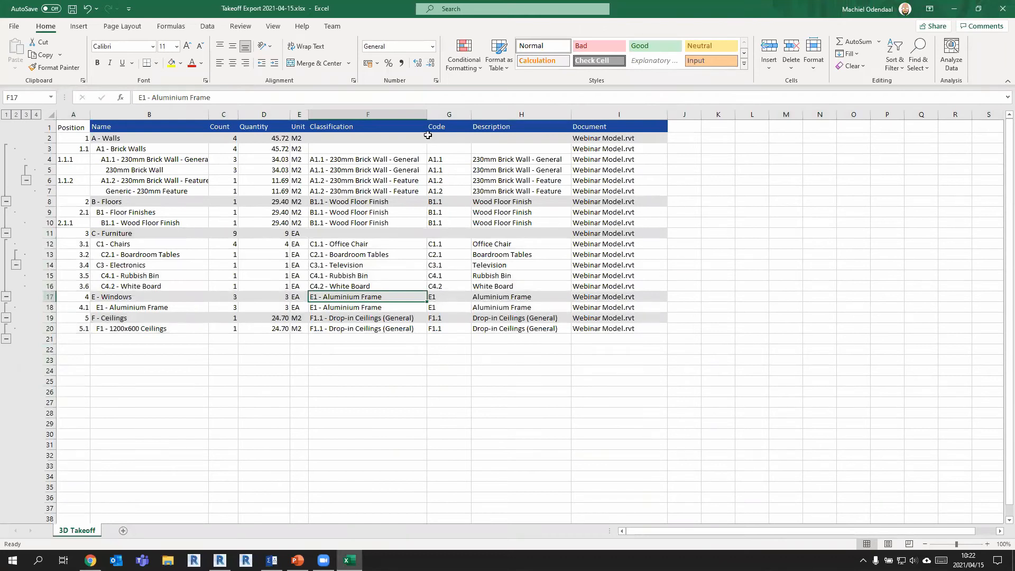
Delete the unnumbered 230mm Brick Wall and Generic - 230mm Feature rows.
{"action": "left_click_drag", "start_coordinate": [432, 149], "coordinate": [148, 150]}
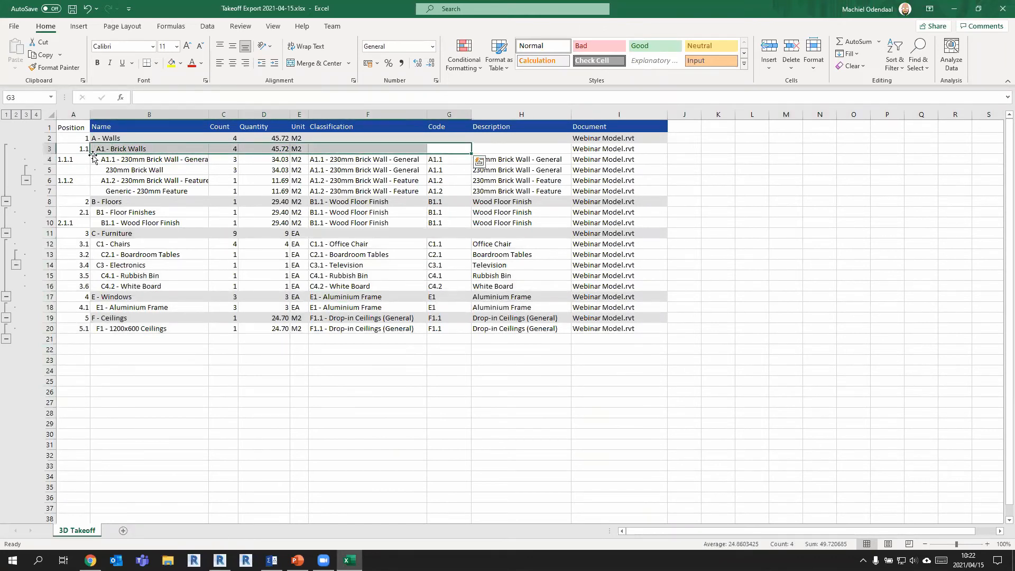
{"action": "left_click", "coordinate": [151, 152]}
{"action": "left_click", "coordinate": [133, 170]}
{"action": "left_click", "coordinate": [133, 180]}
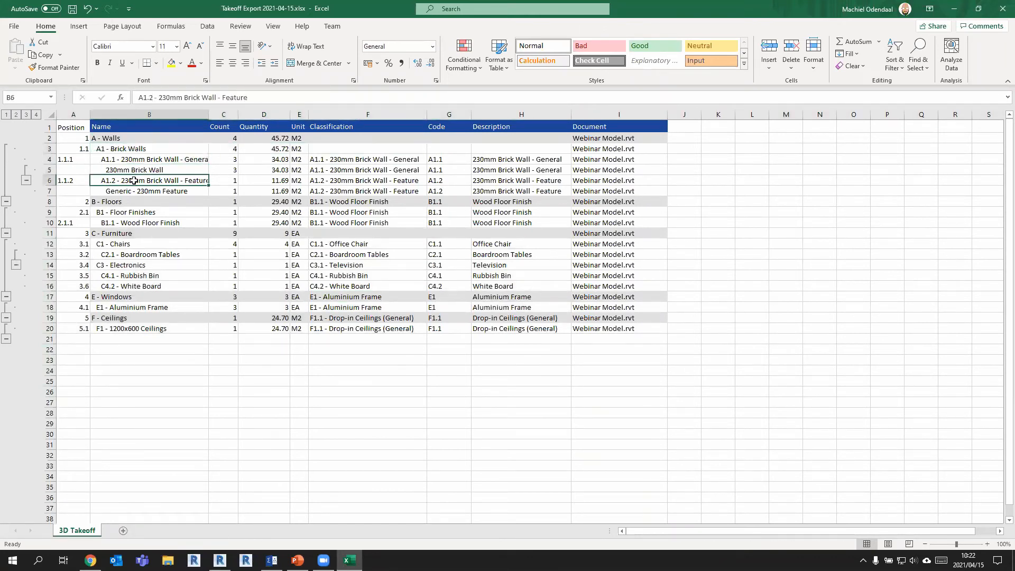
{"action": "left_click", "coordinate": [139, 161]}
{"action": "left_click", "coordinate": [62, 175]}
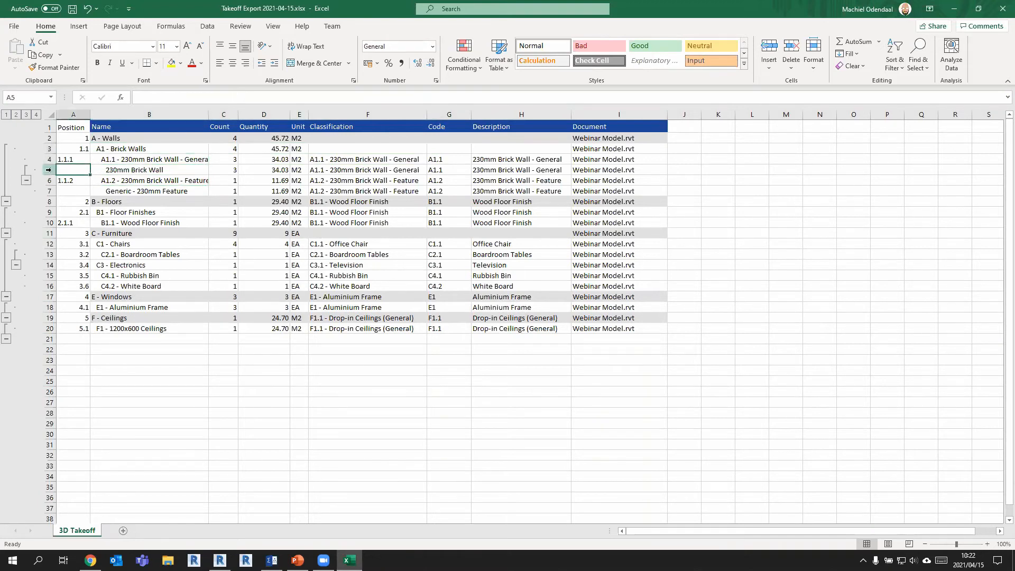
{"action": "left_click", "coordinate": [49, 170]}
{"action": "left_click", "coordinate": [49, 191], "text": "ctrl"}
{"action": "right_click", "coordinate": [52, 191]}
{"action": "left_click", "coordinate": [82, 293]}
{"action": "left_click", "coordinate": [213, 222]}
Copy the range A2:G18, switch to Sigma and start pasting the Excel data into the new estimate.
{"action": "left_click_drag", "start_coordinate": [63, 138], "coordinate": [438, 307]}
{"action": "key", "text": "ctrl+c"}
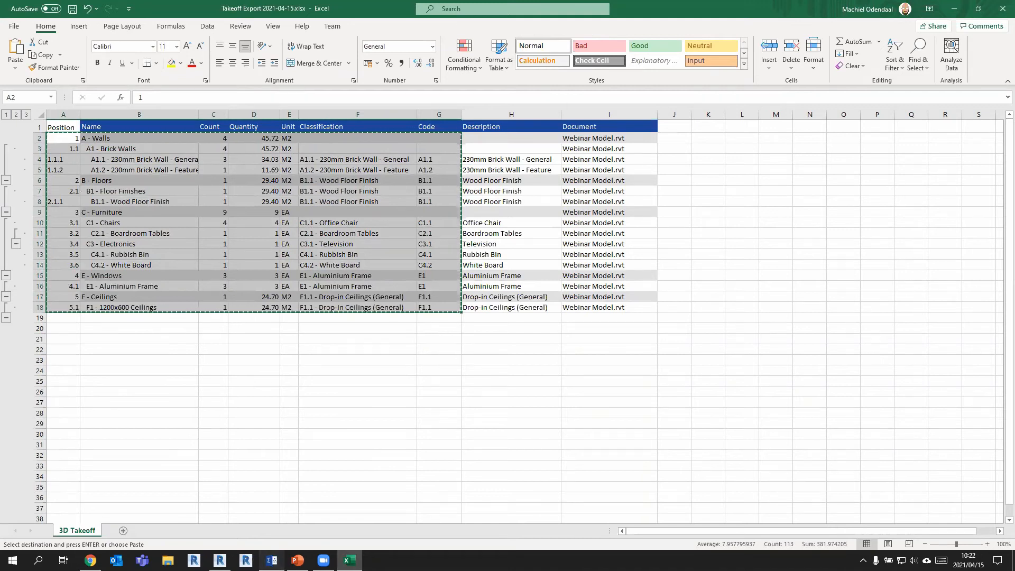
{"action": "left_click", "coordinate": [272, 560]}
{"action": "left_click", "coordinate": [177, 25]}
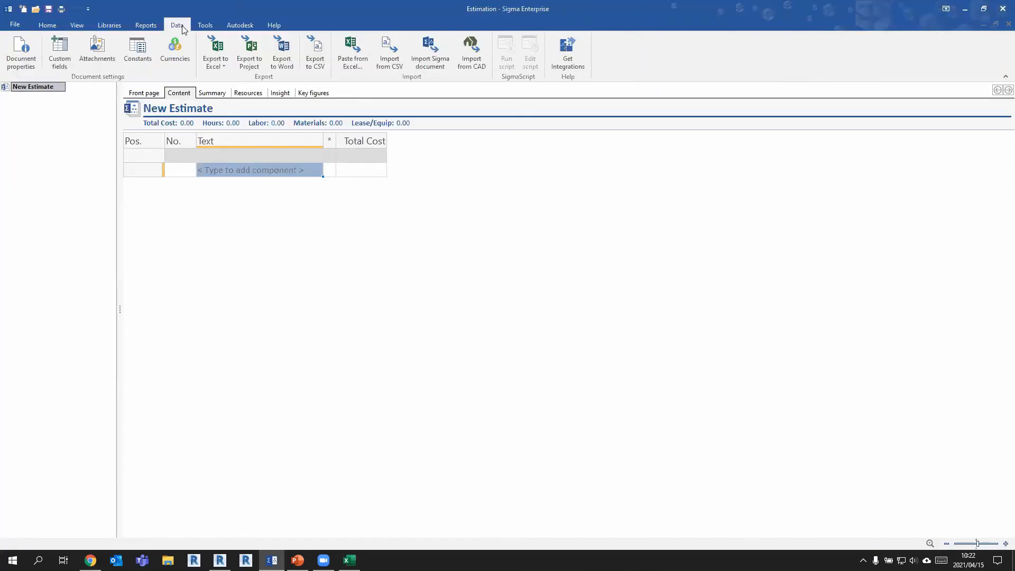
{"action": "left_click", "coordinate": [358, 62]}
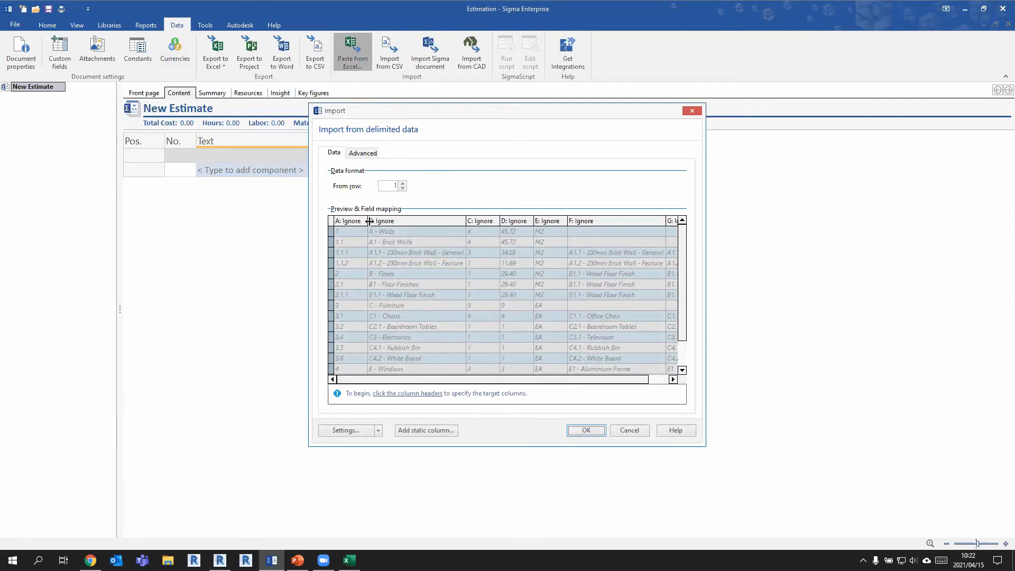
Map import column A to Position, B to Text, D to Quantity and E to Unit.
{"action": "left_click", "coordinate": [347, 222]}
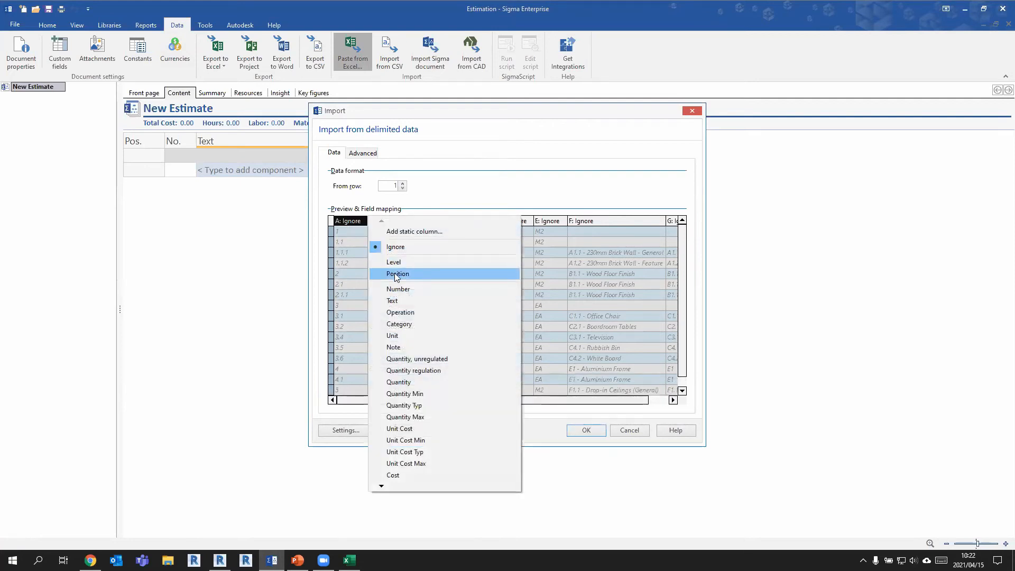
{"action": "left_click", "coordinate": [393, 274]}
{"action": "left_click", "coordinate": [447, 220]}
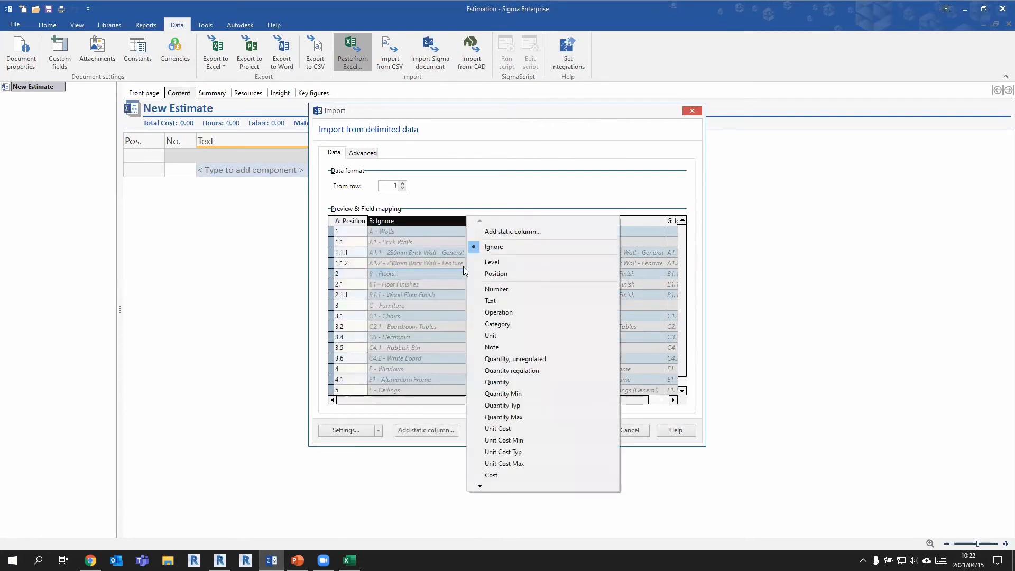
{"action": "left_click", "coordinate": [499, 301]}
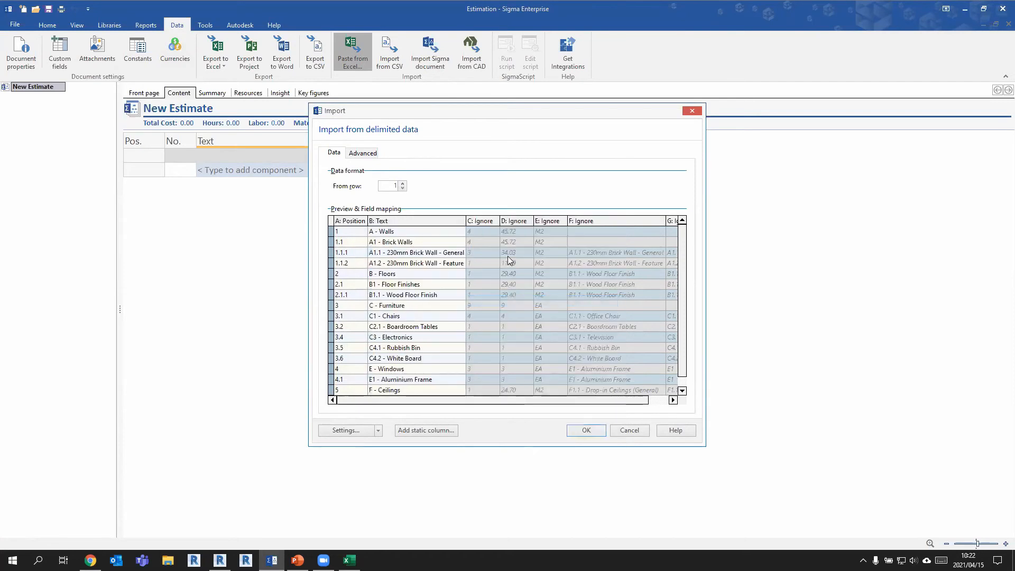
{"action": "left_click", "coordinate": [512, 222]}
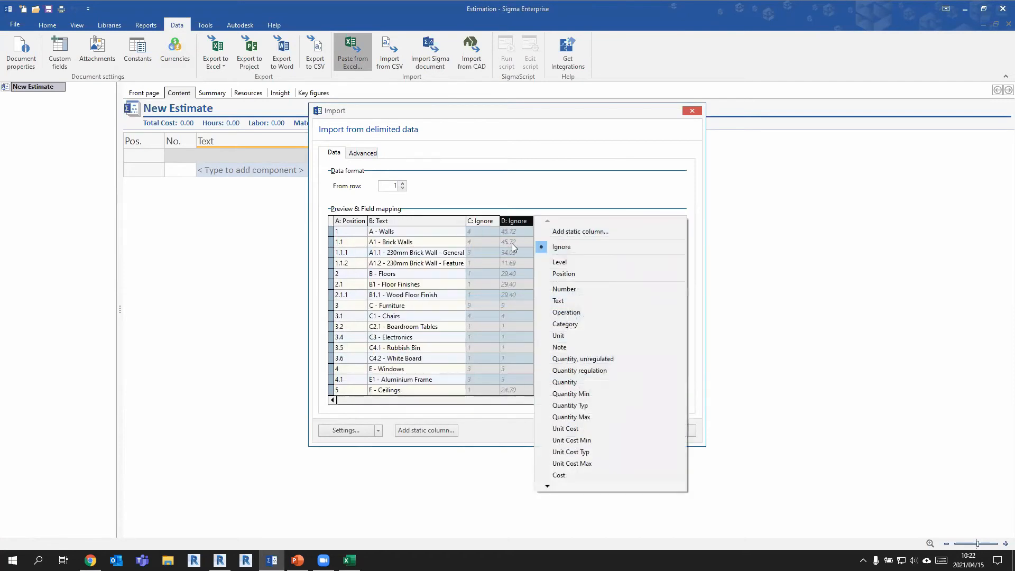
{"action": "left_click", "coordinate": [565, 382]}
{"action": "left_click", "coordinate": [548, 222]}
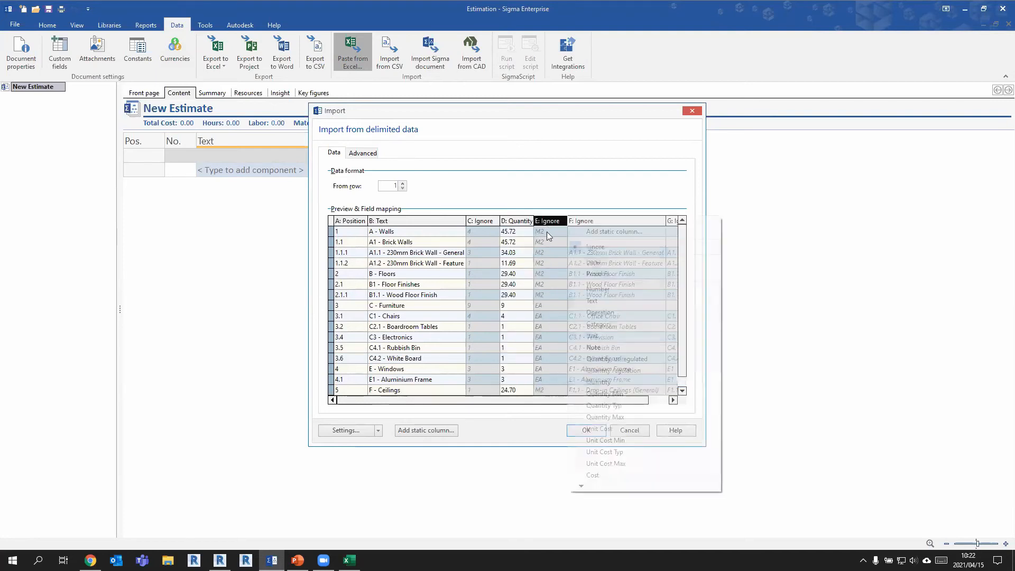
{"action": "left_click", "coordinate": [596, 336]}
Map import column G to Number and import the data into the estimate.
{"action": "left_click_drag", "start_coordinate": [533, 401], "coordinate": [561, 401]}
{"action": "left_click", "coordinate": [654, 223]}
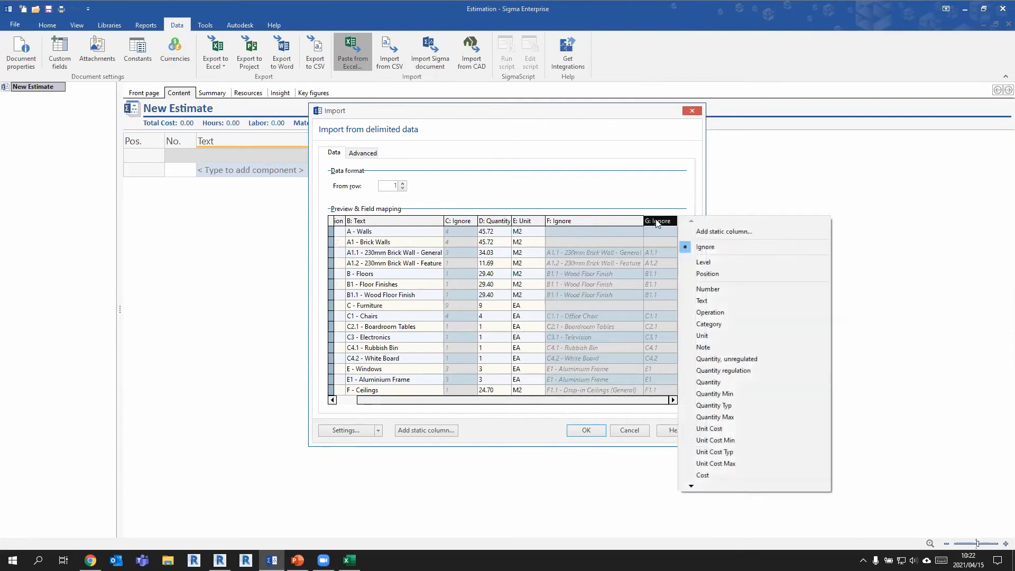
{"action": "left_click", "coordinate": [707, 289]}
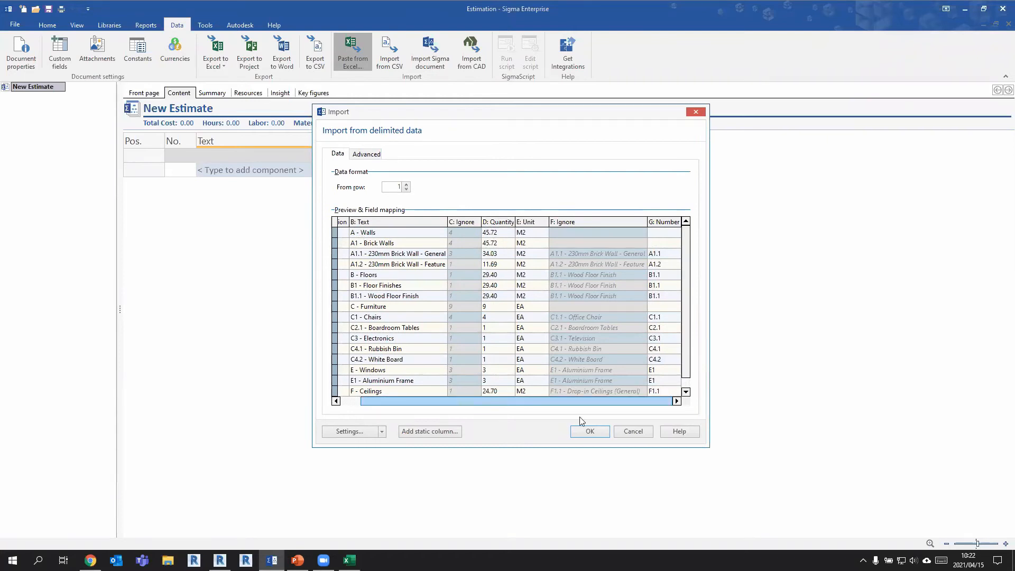
{"action": "left_click", "coordinate": [590, 431]}
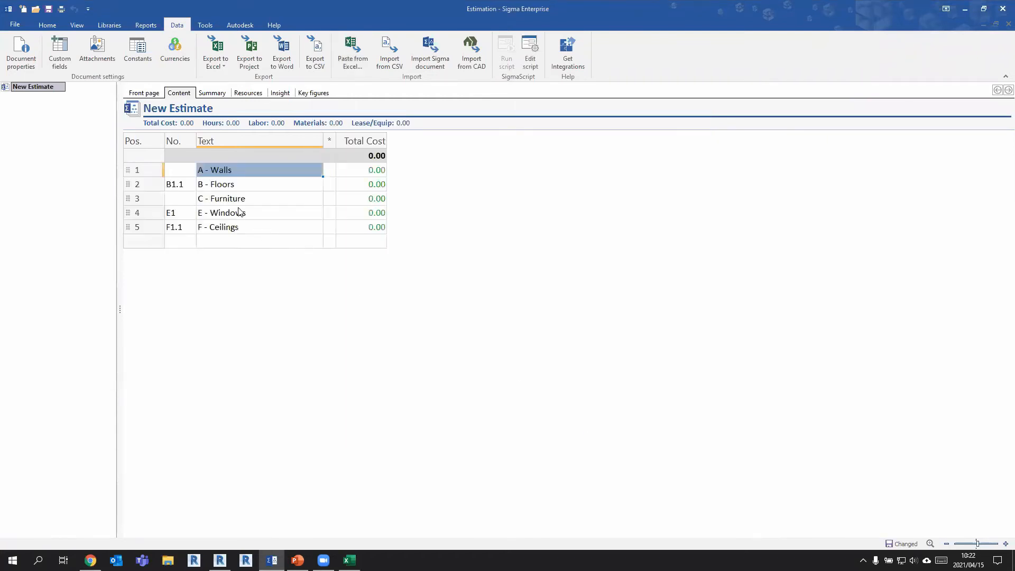
Examine the imported components and quantities under A1 - Brick Walls, B - Floors and B1 - Floor Finishes.
{"action": "double_click", "coordinate": [142, 173]}
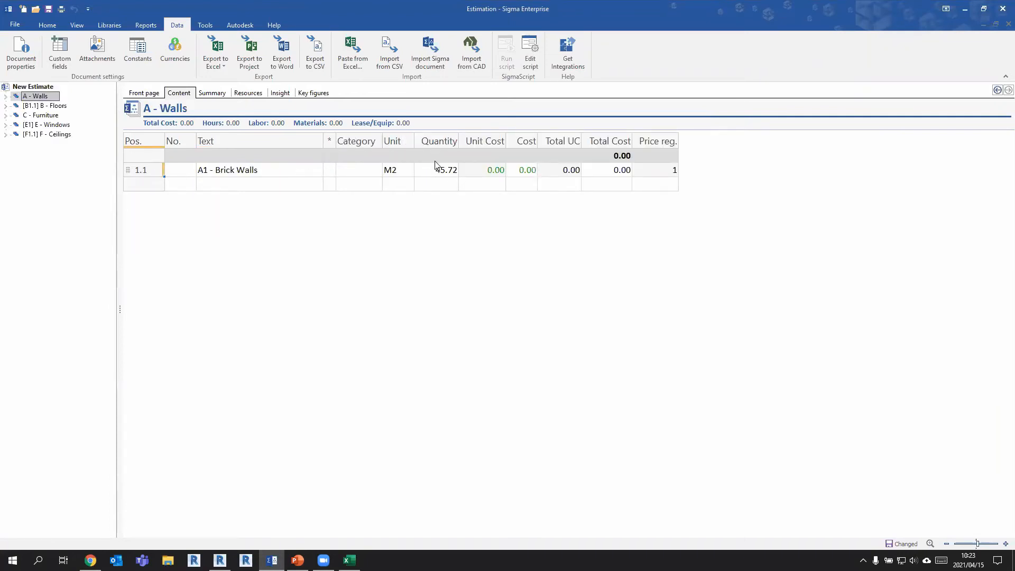
{"action": "double_click", "coordinate": [144, 172]}
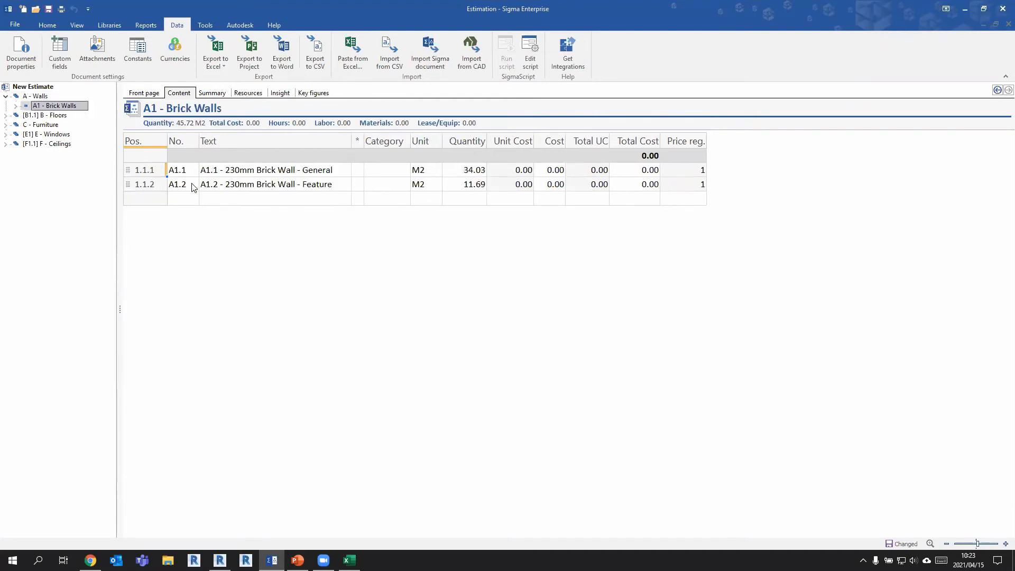
{"action": "left_click", "coordinate": [5, 115]}
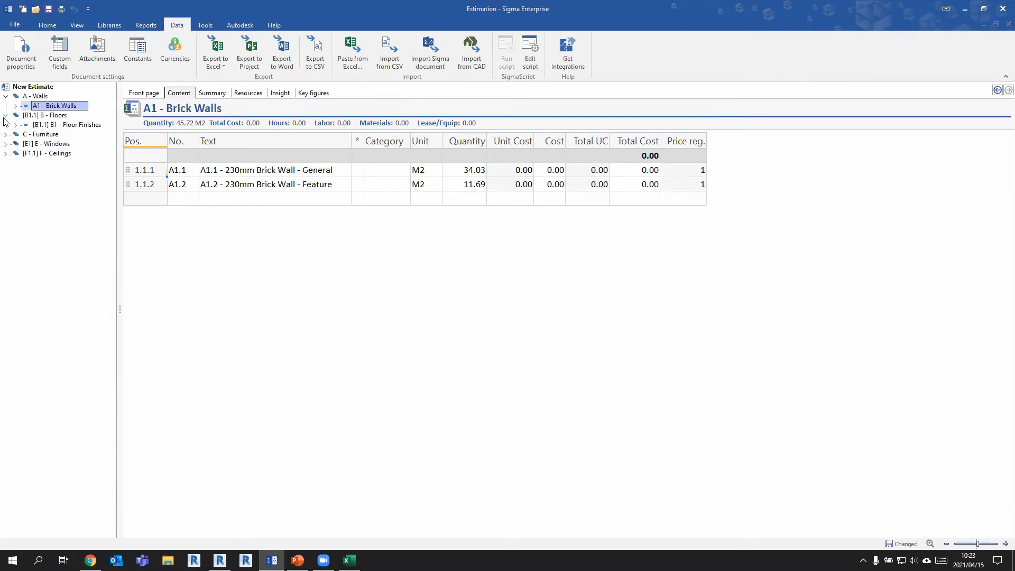
{"action": "left_click", "coordinate": [38, 115]}
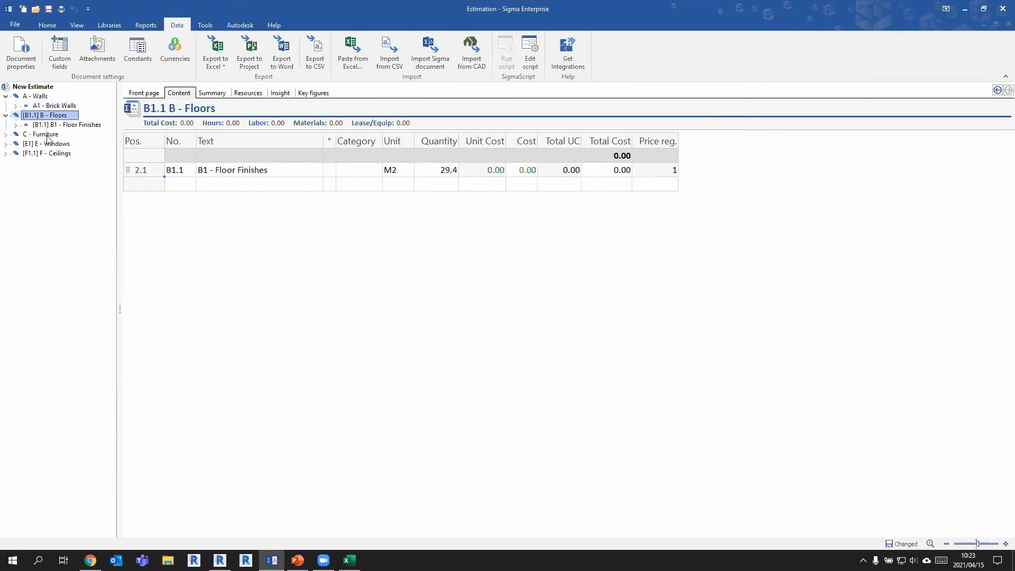
{"action": "left_click", "coordinate": [15, 124]}
{"action": "left_click", "coordinate": [47, 125]}
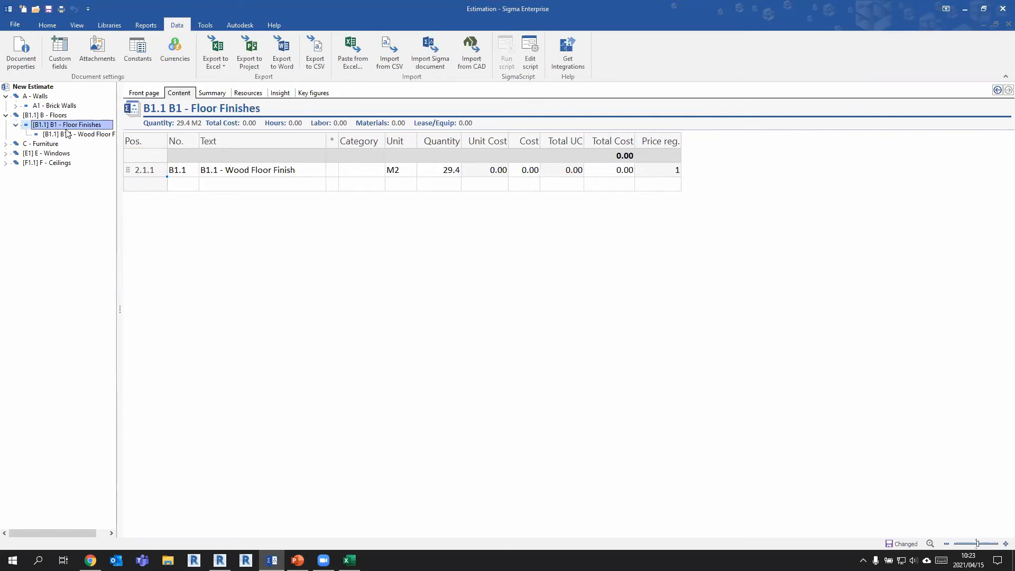
Clear the number of the B1 - Floor Finishes component under B - Floors.
{"action": "left_click", "coordinate": [51, 117]}
{"action": "left_click", "coordinate": [174, 170]}
{"action": "key", "text": "Delete"}
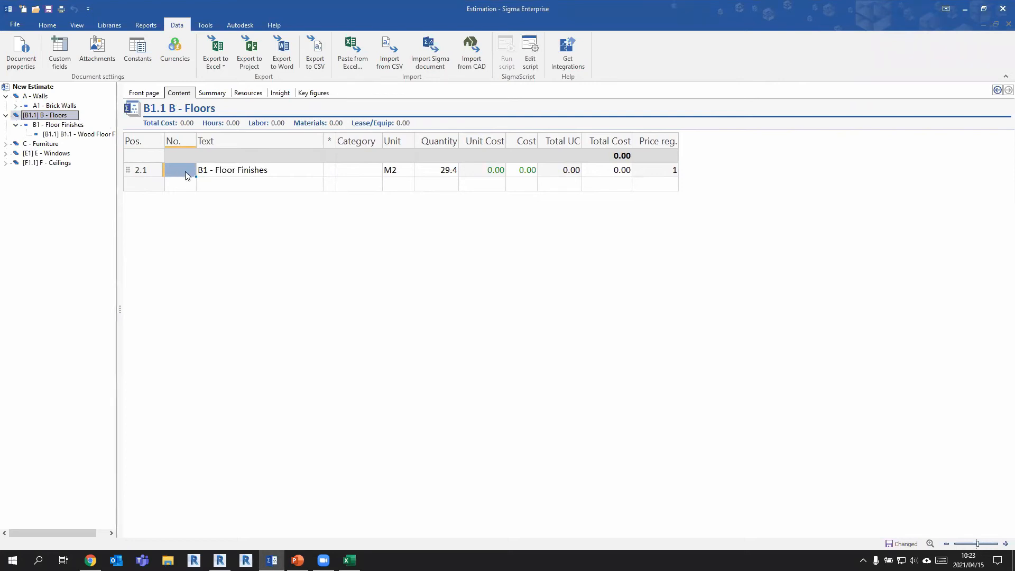
Review the A - Walls group and the numbers of the components within A1 - Brick Walls.
{"action": "left_click", "coordinate": [16, 105]}
{"action": "left_click", "coordinate": [32, 96]}
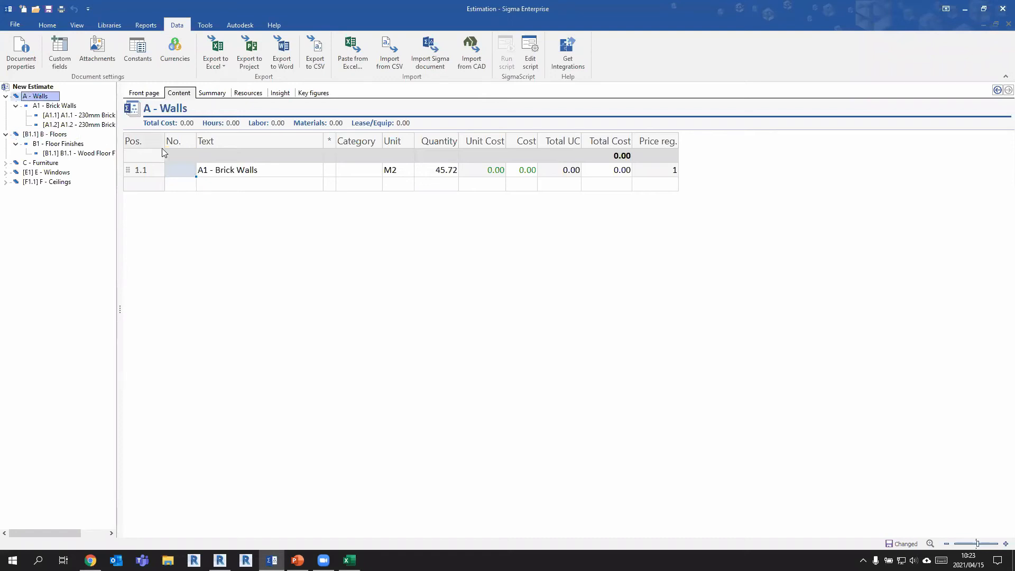
{"action": "left_click", "coordinate": [45, 105]}
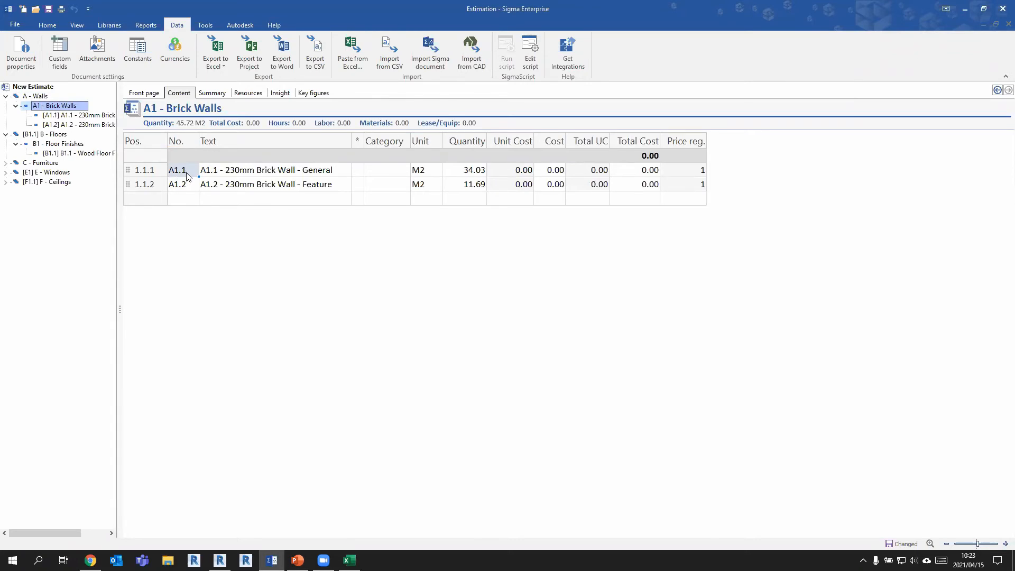
Clear the numbers of the B - Floors, E - Windows and F - Ceilings groups at the top level of the estimate.
{"action": "left_click", "coordinate": [54, 135]}
{"action": "left_click", "coordinate": [38, 164]}
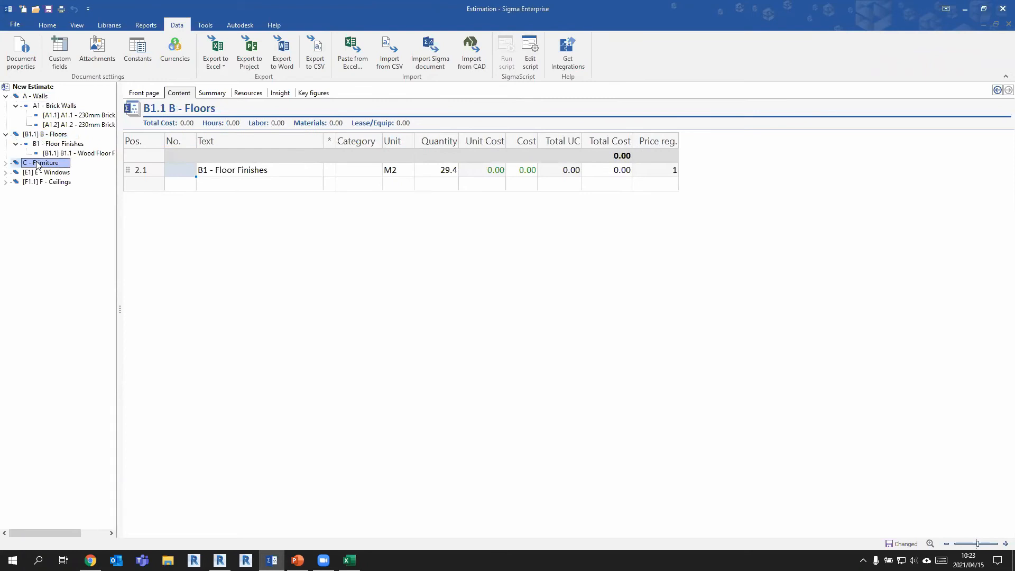
{"action": "left_click", "coordinate": [6, 162]}
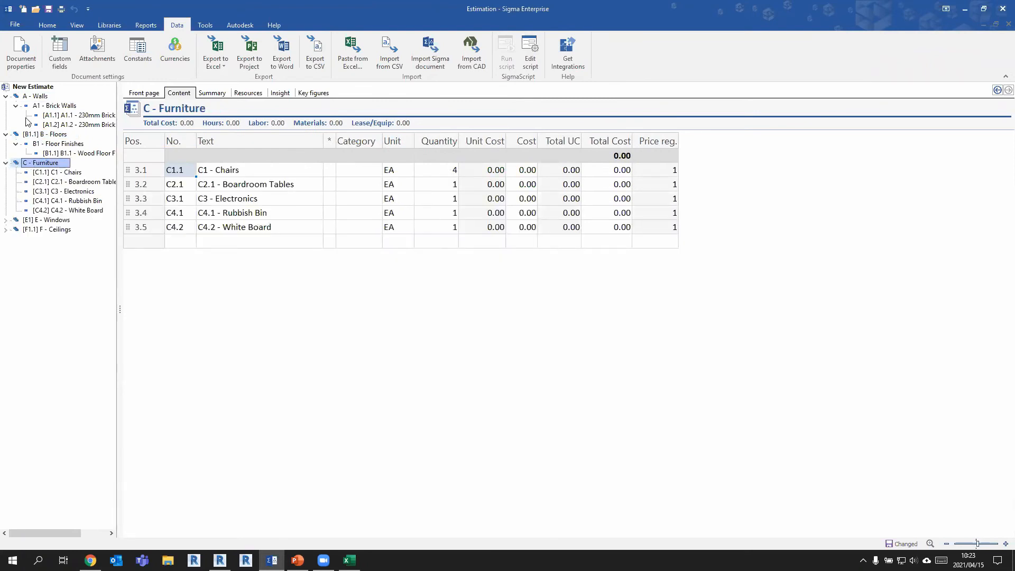
{"action": "left_click", "coordinate": [30, 97]}
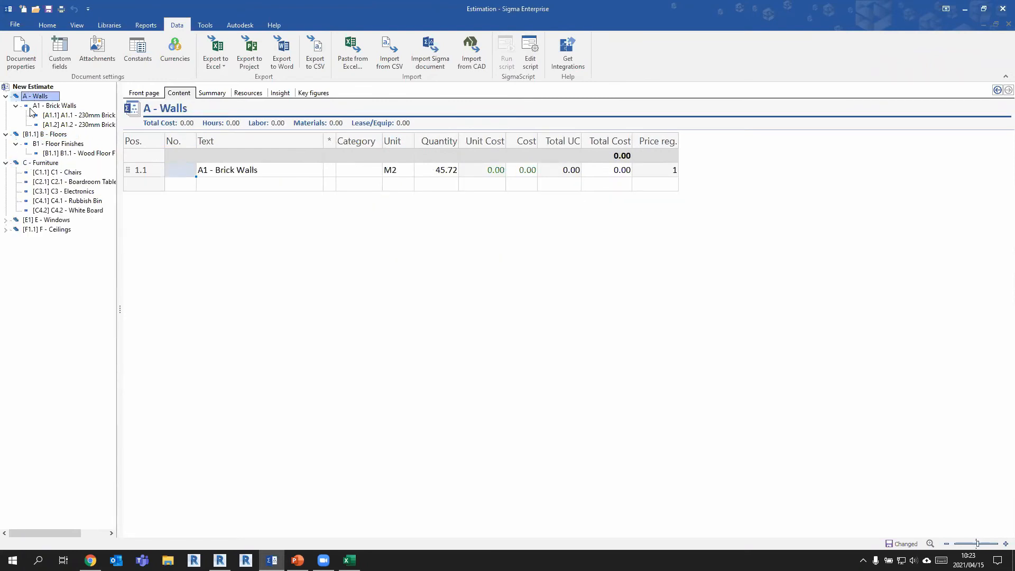
{"action": "left_click", "coordinate": [32, 88]}
{"action": "left_click", "coordinate": [180, 185]}
{"action": "key", "text": "Delete"}
{"action": "left_click", "coordinate": [177, 212]}
{"action": "key", "text": "Delete"}
{"action": "left_click", "coordinate": [178, 227]}
{"action": "key", "text": "Delete"}
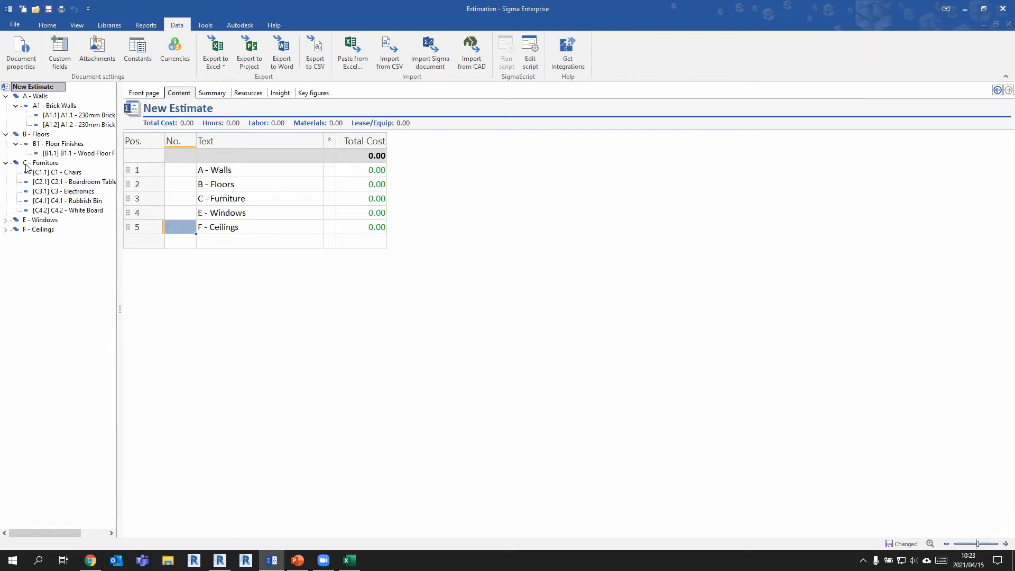
Expand the E - Windows and F - Ceilings groups to check their components, and return to A - Walls.
{"action": "left_click", "coordinate": [40, 220]}
{"action": "left_click", "coordinate": [5, 219]}
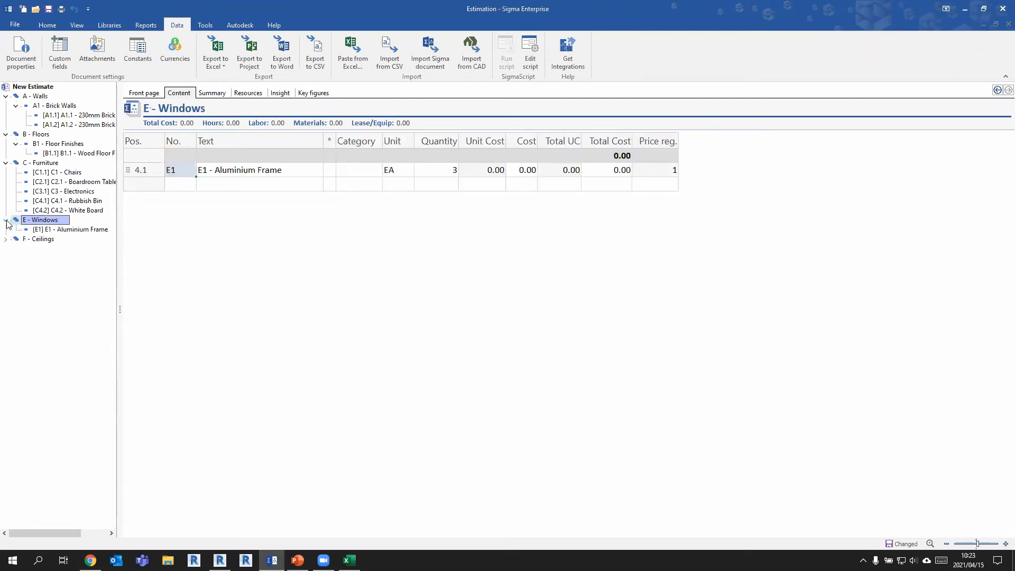
{"action": "left_click", "coordinate": [7, 240]}
{"action": "left_click", "coordinate": [7, 239]}
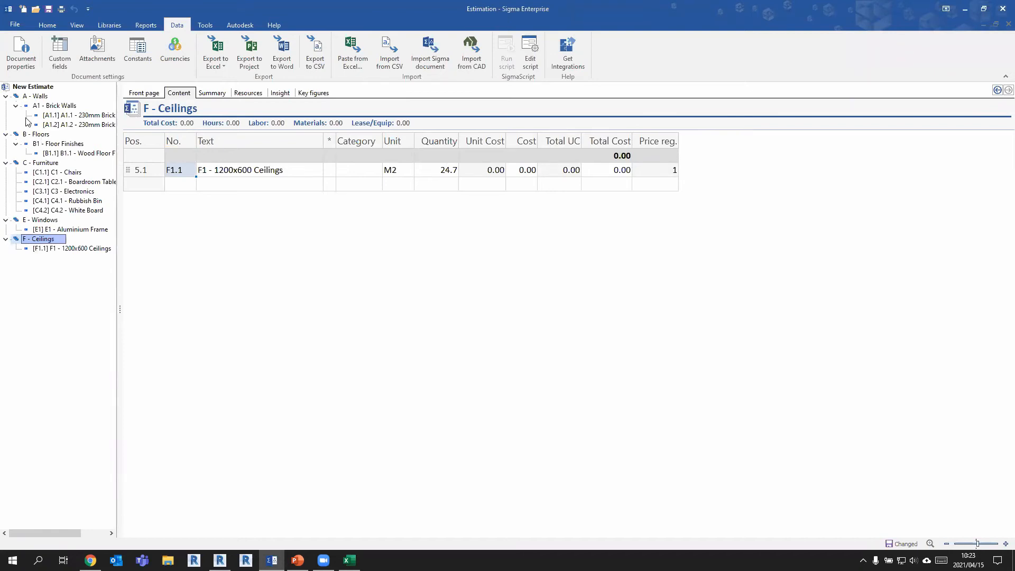
{"action": "left_click", "coordinate": [36, 97]}
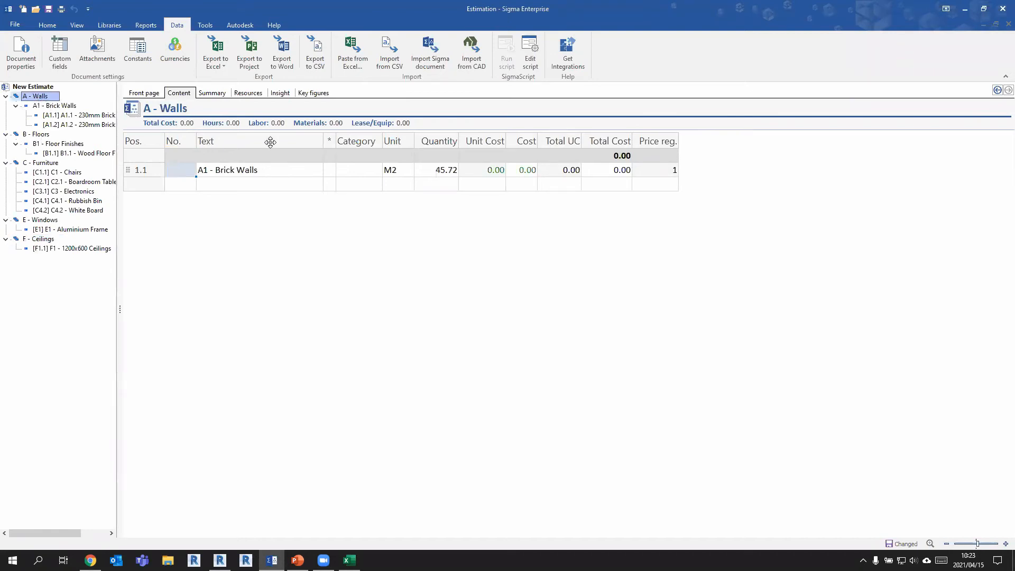
{"action": "left_click", "coordinate": [370, 254]}
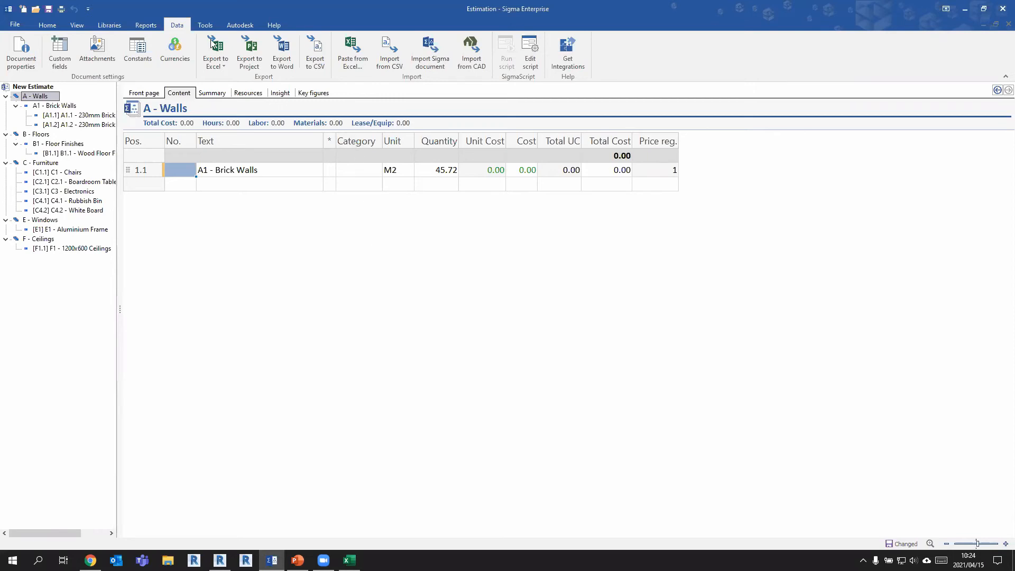
Open the MOD_Webinar Library and show the contents of 230mm Brick Wall - General under Walls, Brick Walls.
{"action": "left_click", "coordinate": [109, 25]}
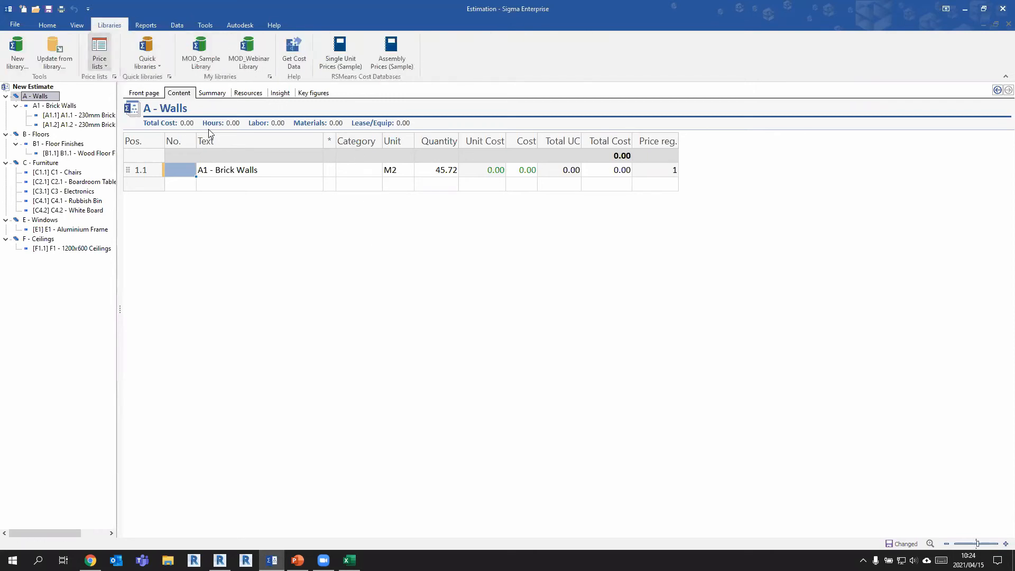
{"action": "left_click", "coordinate": [258, 66]}
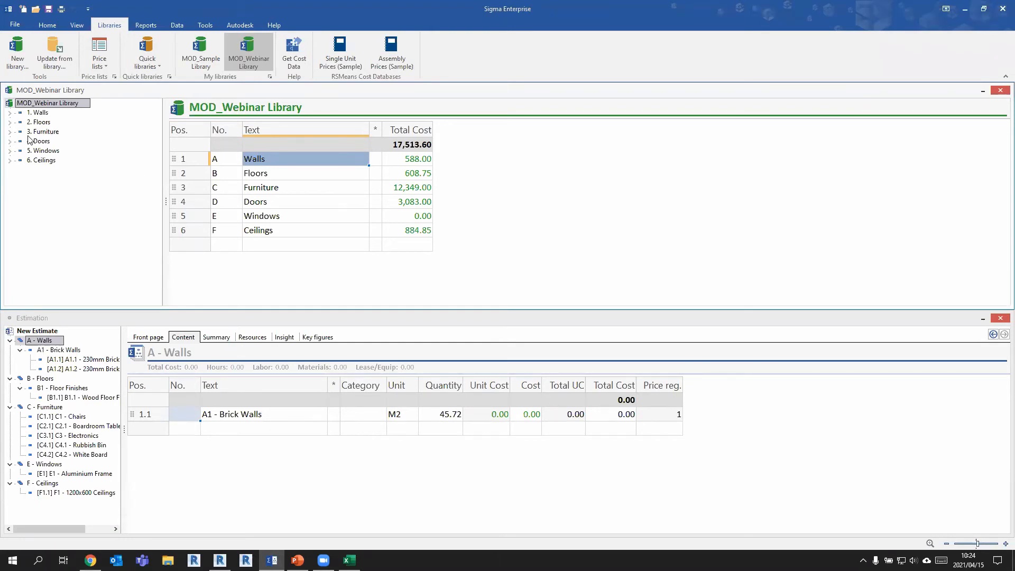
{"action": "left_click", "coordinate": [10, 113]}
{"action": "left_click", "coordinate": [21, 122]}
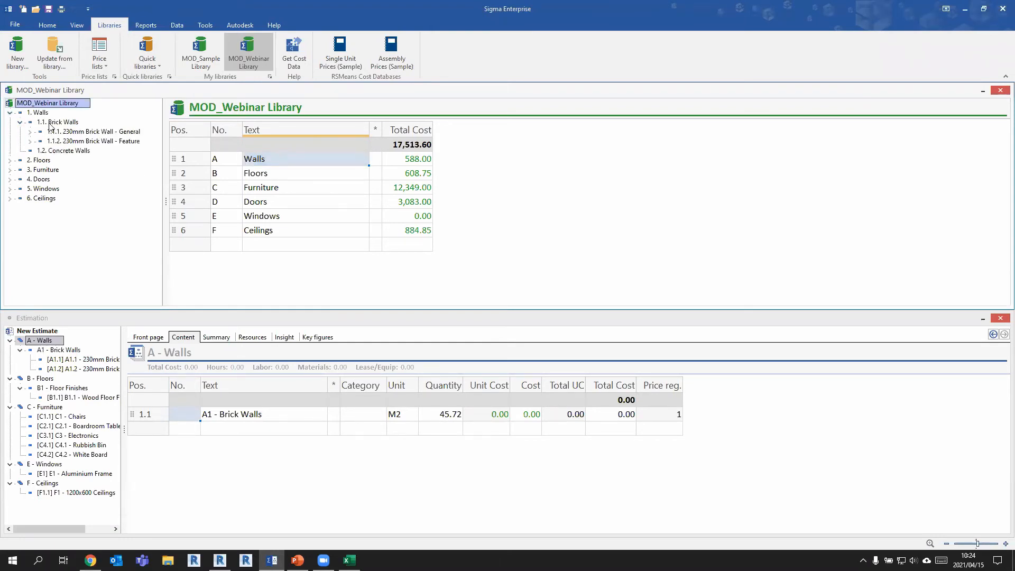
{"action": "left_click", "coordinate": [52, 123]}
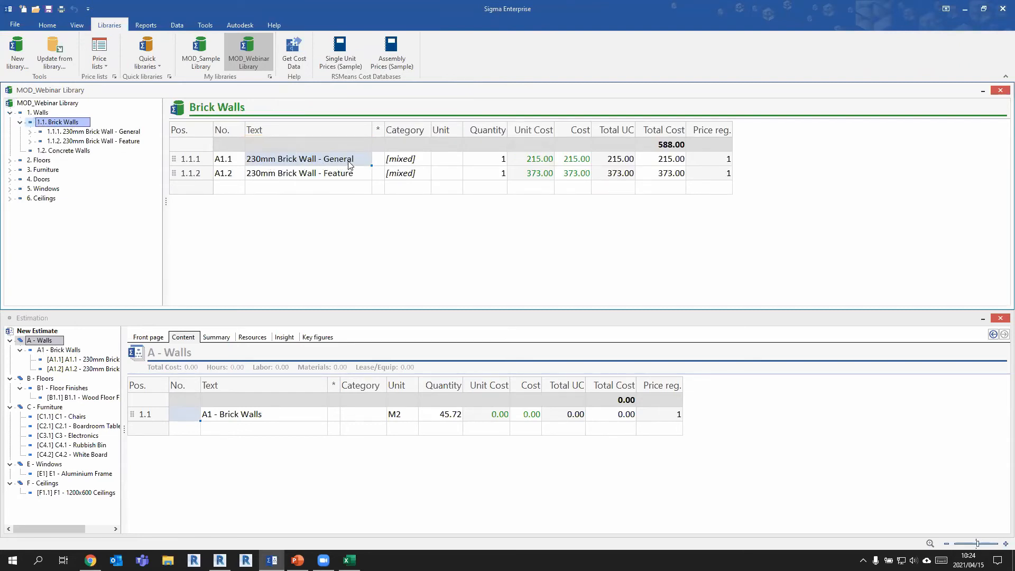
{"action": "left_click_drag", "start_coordinate": [80, 132], "coordinate": [145, 158]}
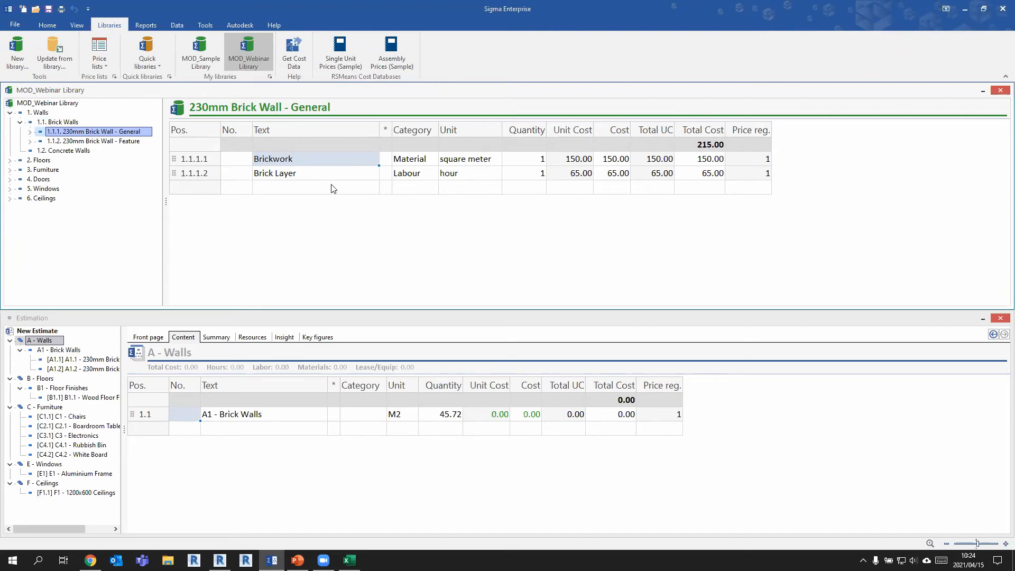
Add a Mortar component to 230mm Brick Wall - General with category Materials and unit Square Metre.
{"action": "left_click", "coordinate": [307, 189]}
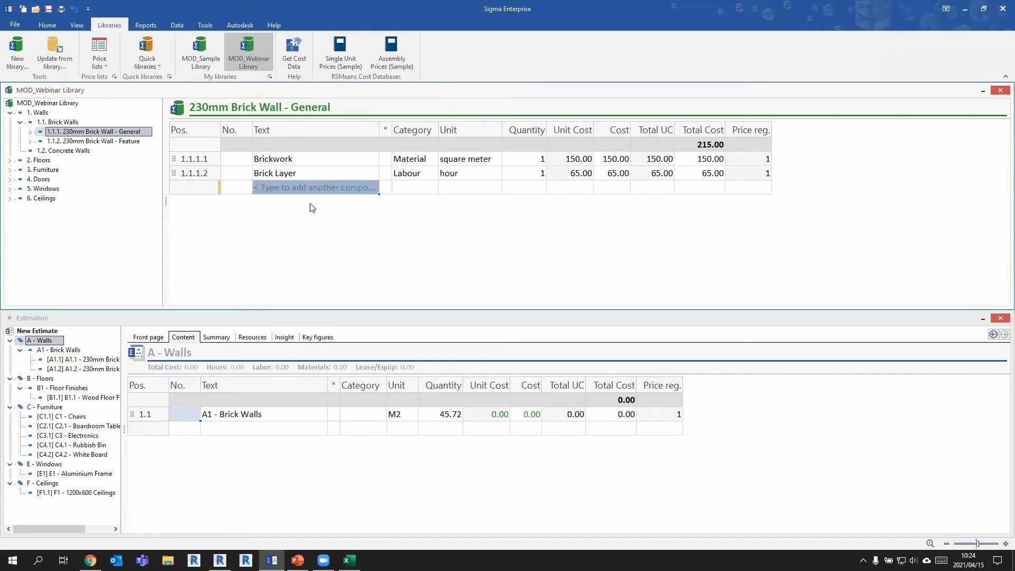
{"action": "type", "text": "Mortar"}
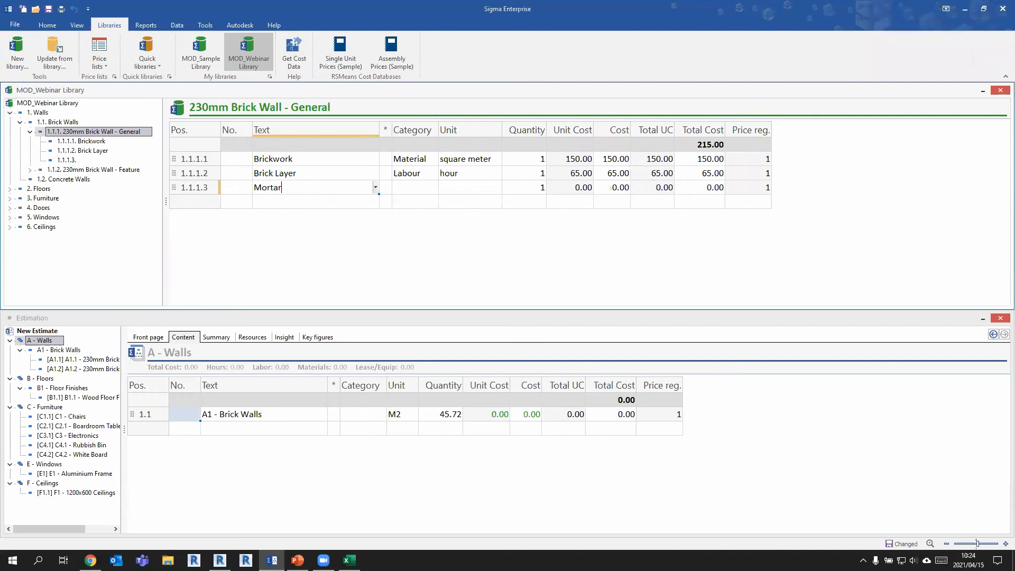
{"action": "key", "text": "Tab"}
{"action": "key", "text": "Tab"}
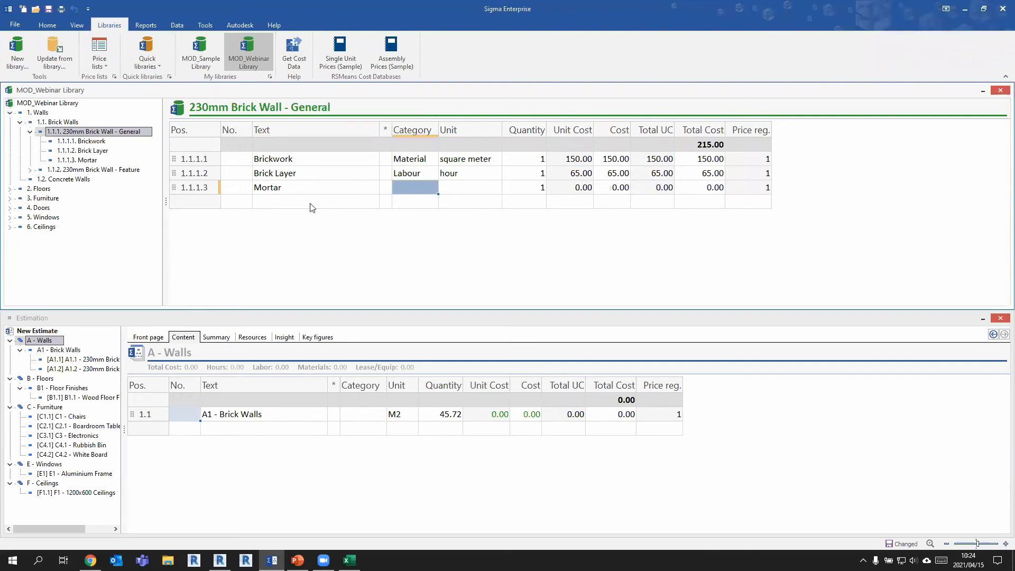
{"action": "type", "text": "Ma"}
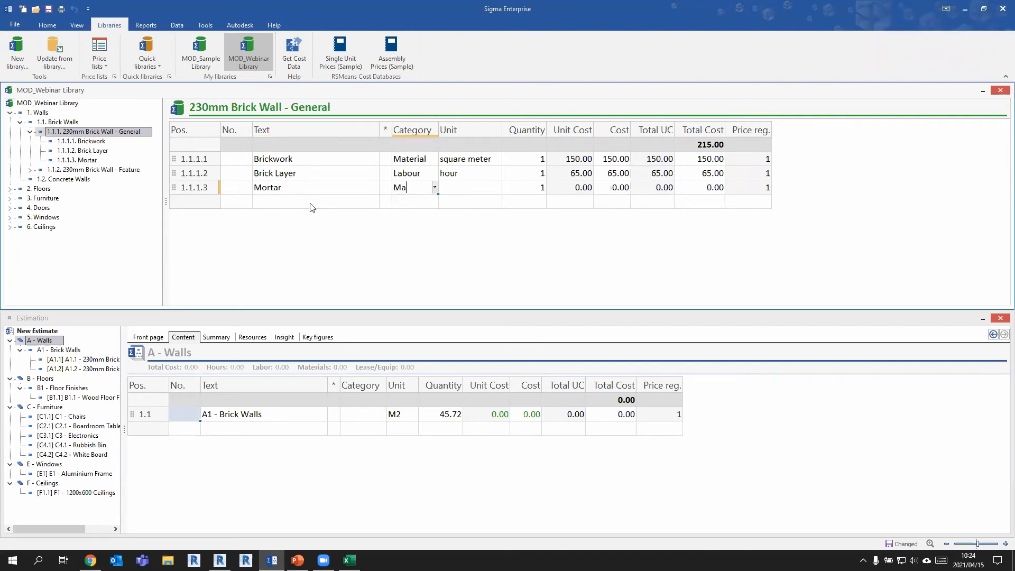
{"action": "type", "text": "t"}
{"action": "key", "text": "Return"}
{"action": "key", "text": "Tab"}
{"action": "type", "text": "sq"}
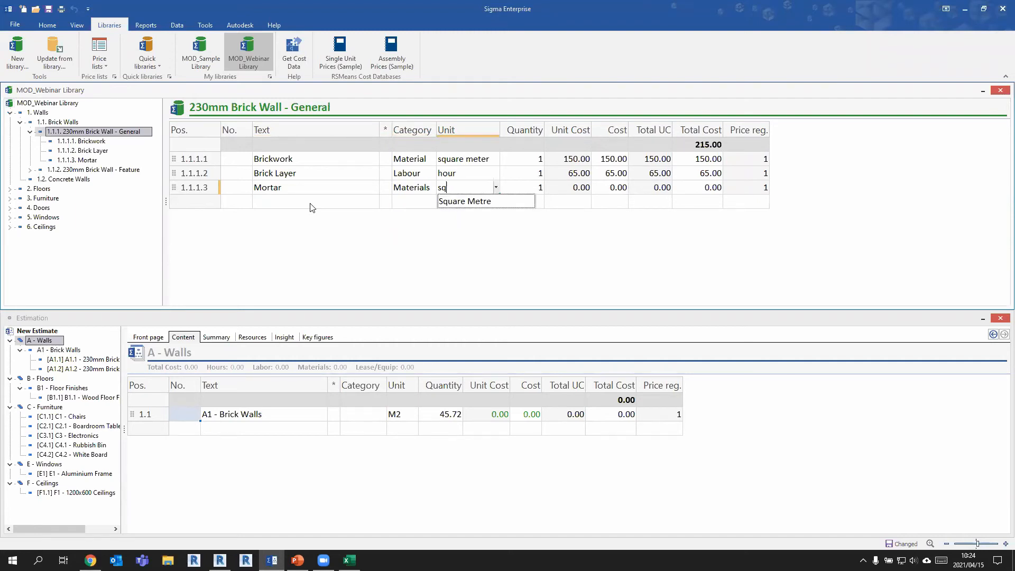
{"action": "key", "text": "Return"}
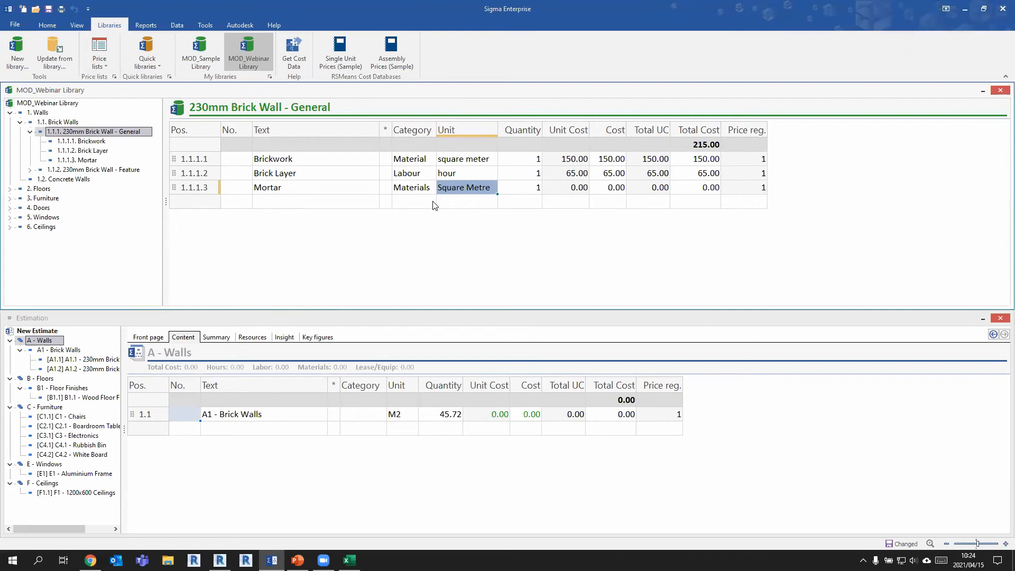
Set the unit cost of the Mortar component to 118.
{"action": "left_click", "coordinate": [571, 188]}
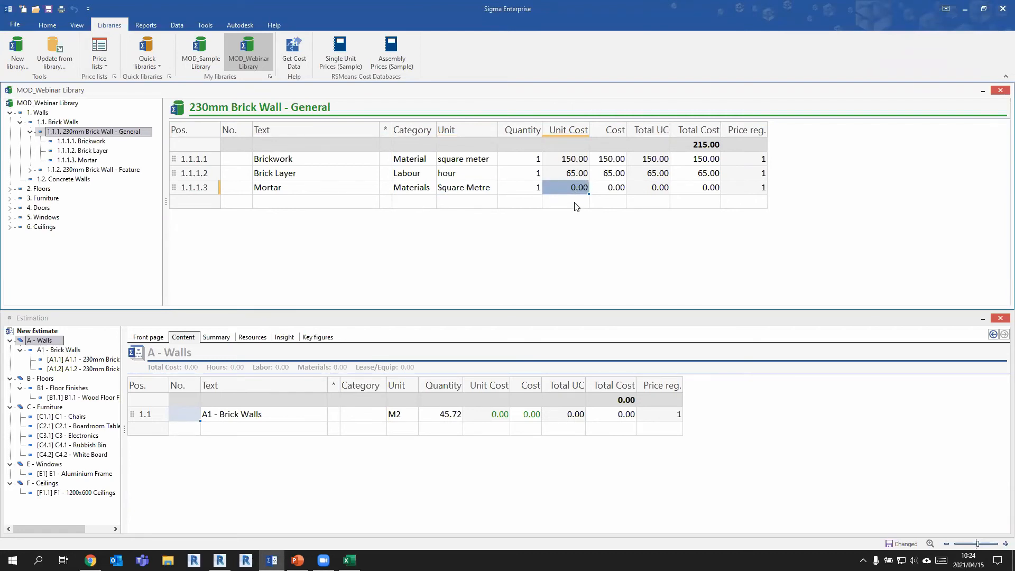
{"action": "type", "text": "118"}
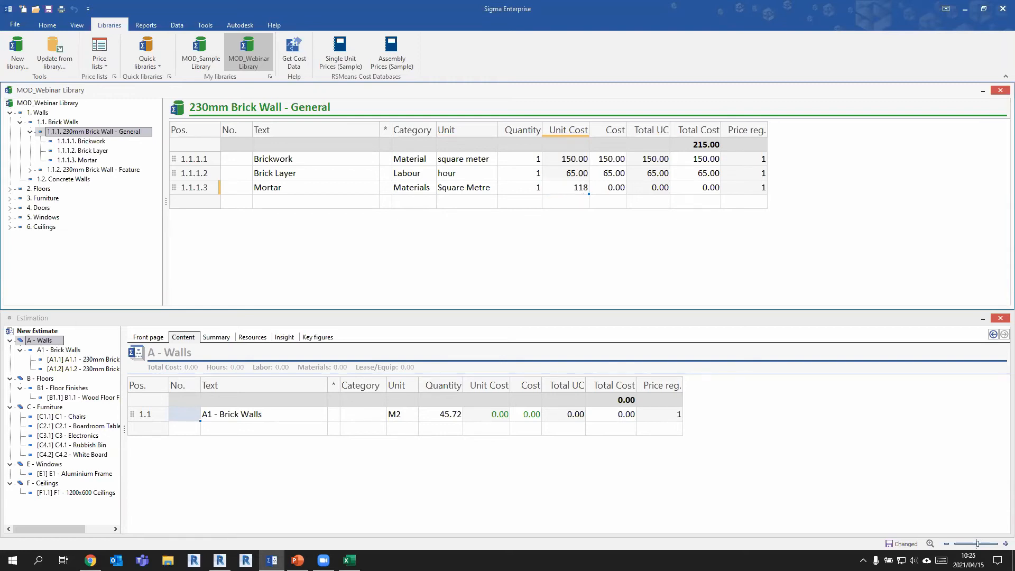
{"action": "key", "text": "Return"}
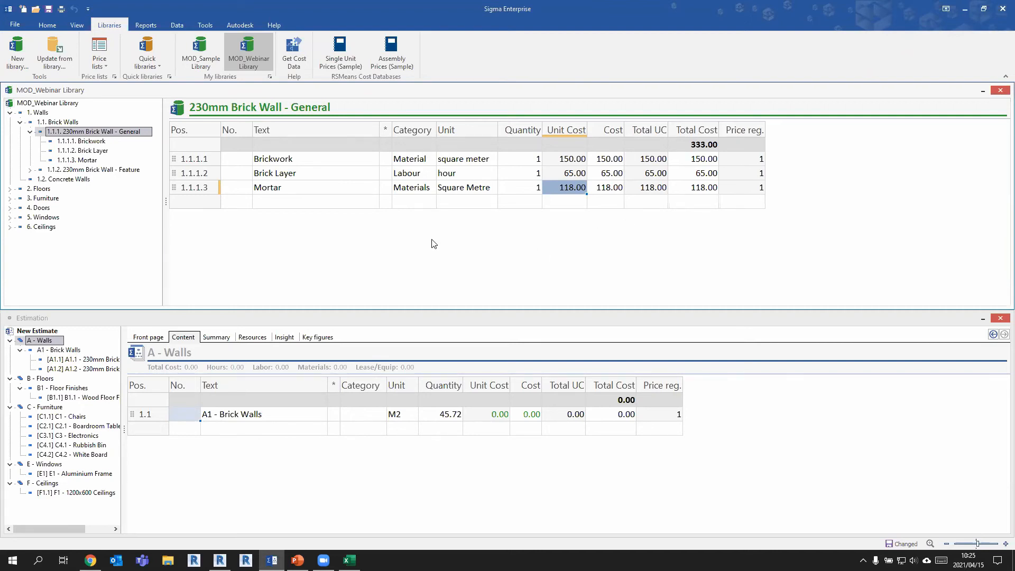
Add a G - Site Works group at the top level of the New Estimate and open it.
{"action": "left_click", "coordinate": [368, 479]}
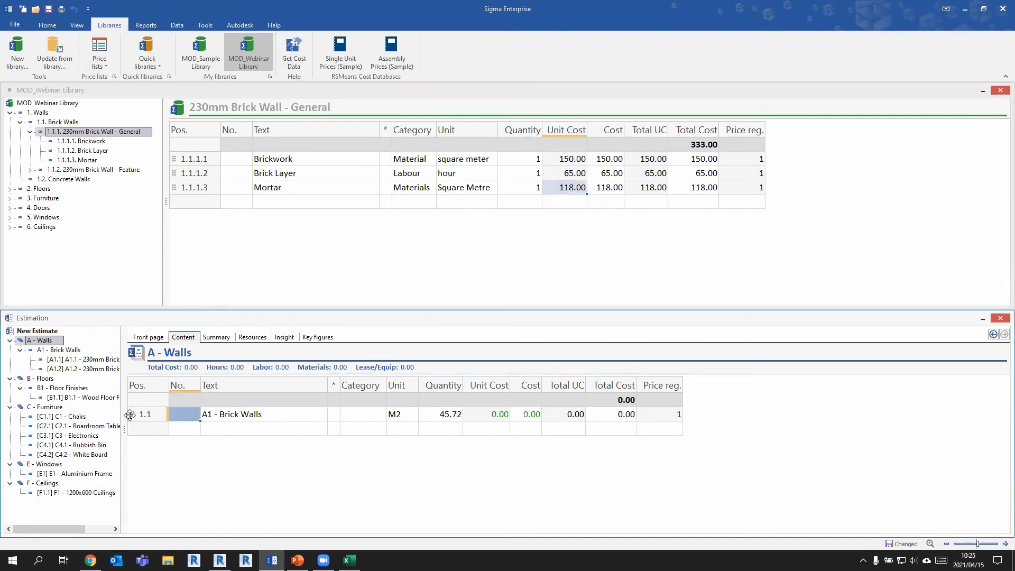
{"action": "left_click", "coordinate": [37, 331]}
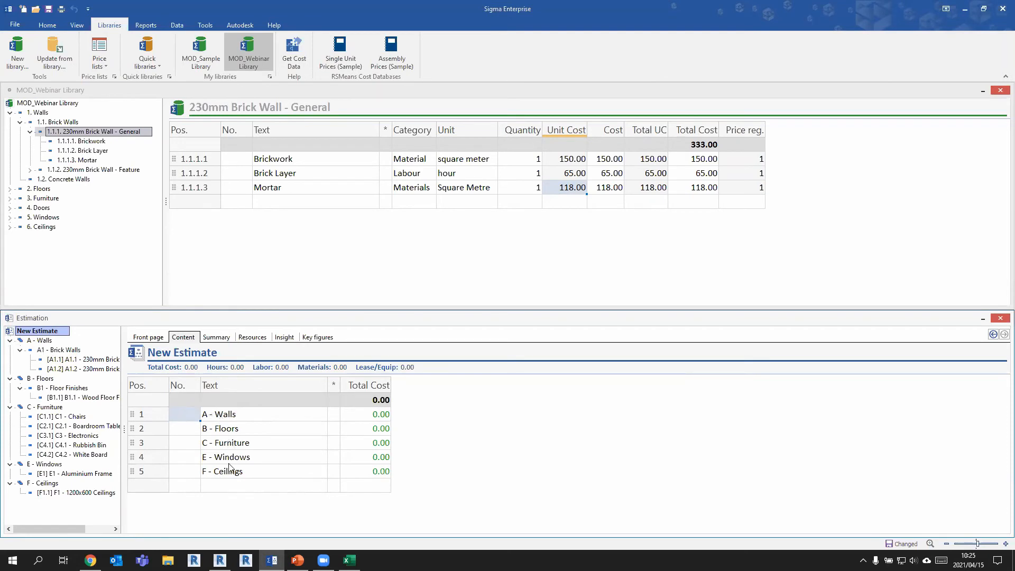
{"action": "left_click", "coordinate": [231, 486]}
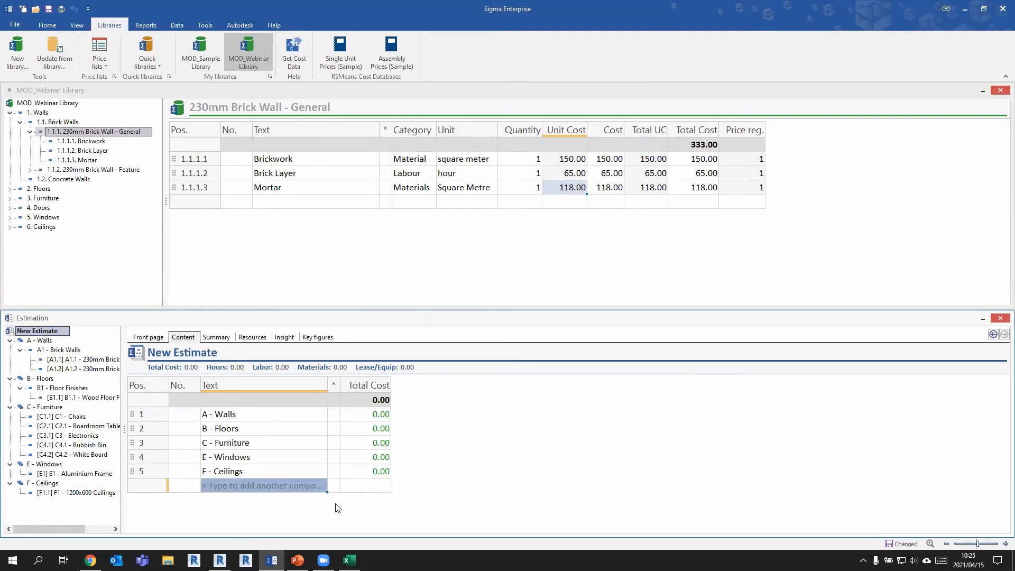
{"action": "type", "text": "G - Site Works"}
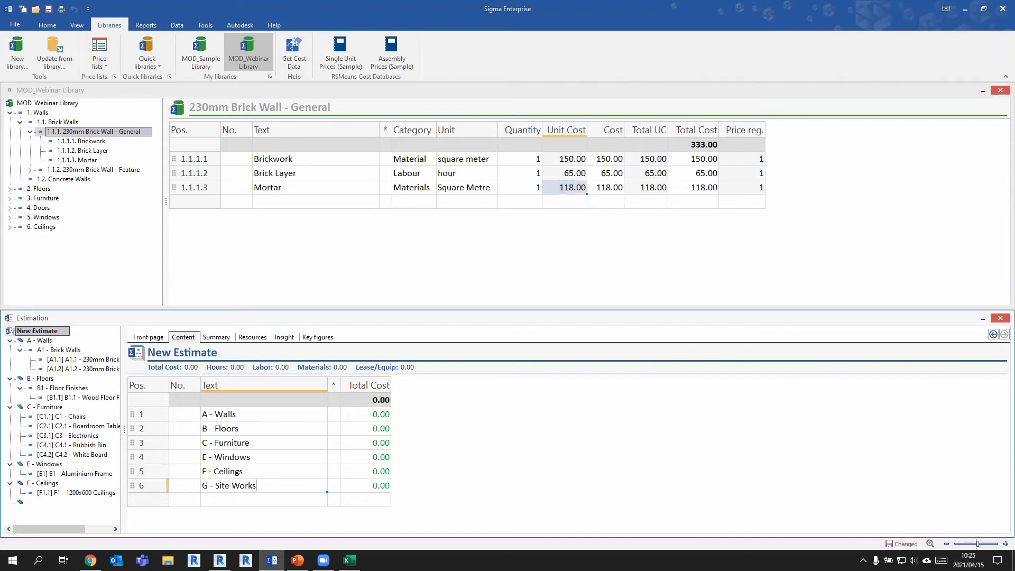
{"action": "key", "text": "Return"}
{"action": "key", "text": "Return"}
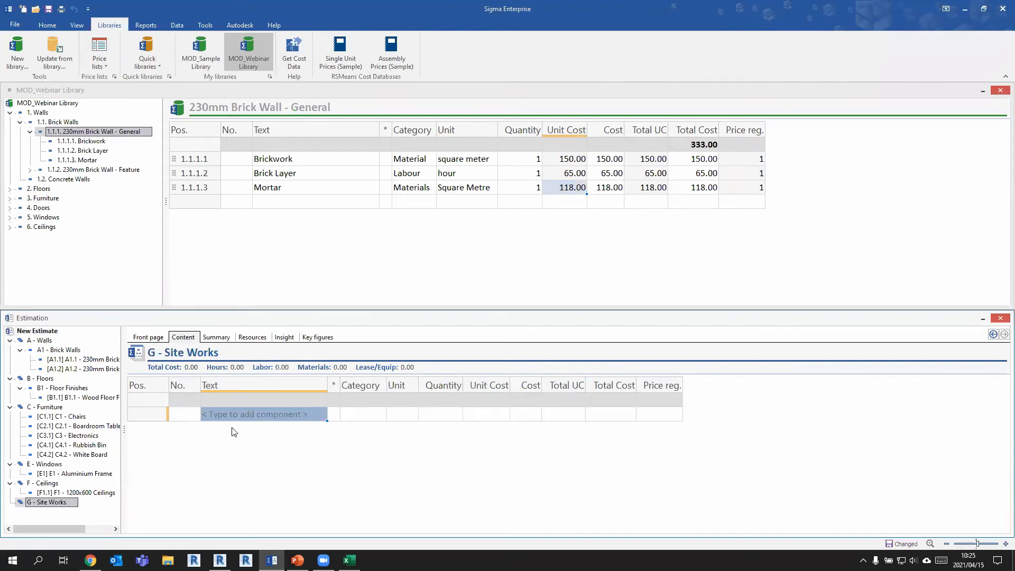
Minimize the library window and add a Bulk Earthworks component under G - Site Works.
{"action": "left_click", "coordinate": [236, 414]}
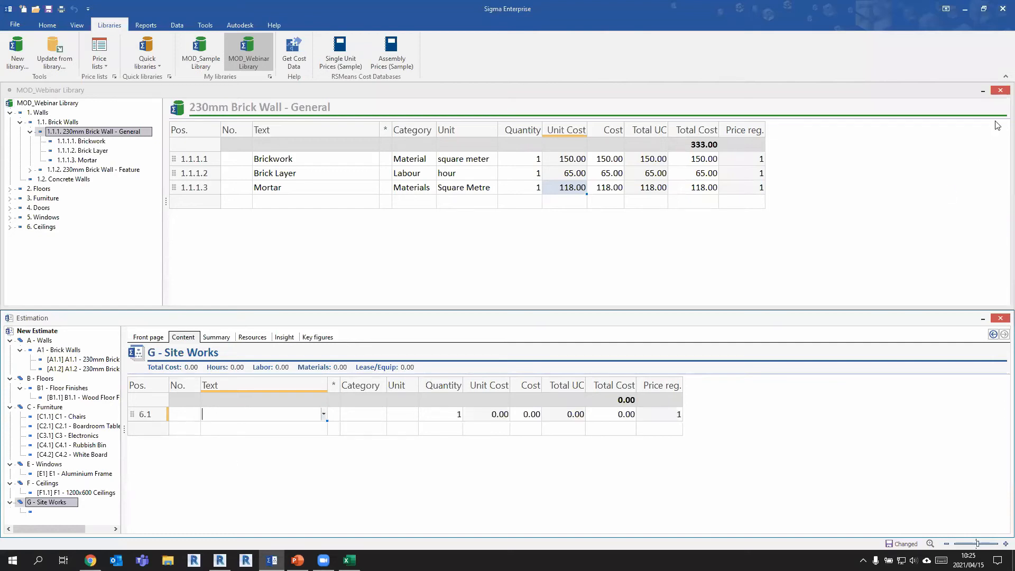
{"action": "left_click", "coordinate": [981, 91]}
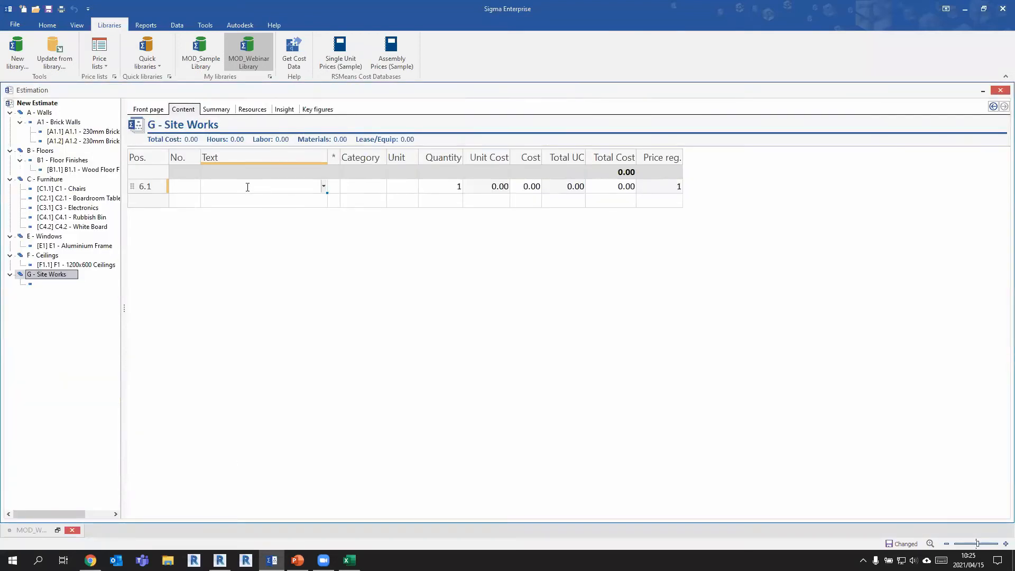
{"action": "type", "text": "Bulk Earthworks"}
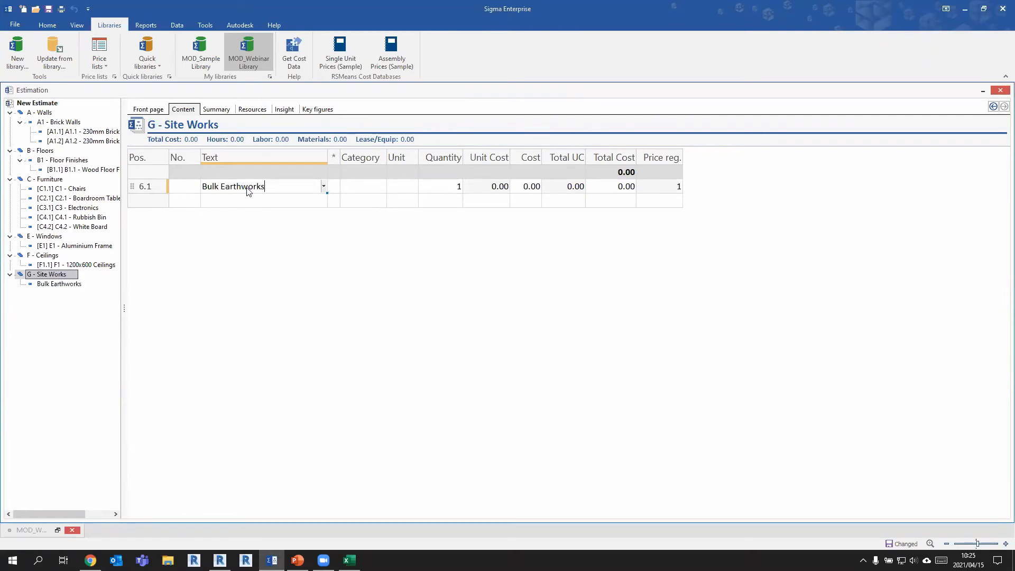
{"action": "key", "text": "Return"}
{"action": "key", "text": "Tab"}
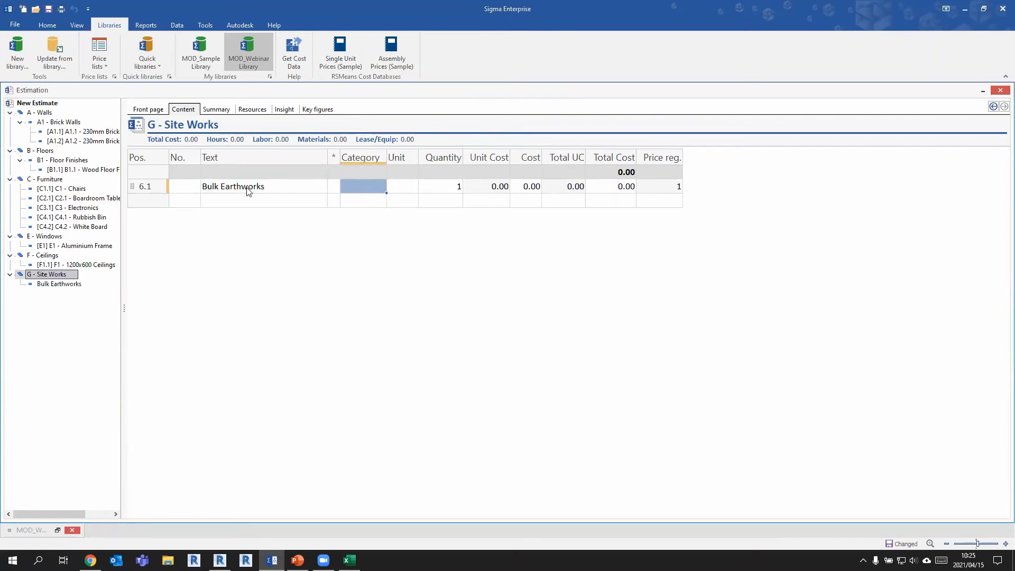
{"action": "type", "text": "l"}
{"action": "key", "text": "BackSpace"}
{"action": "key", "text": "Escape"}
{"action": "key", "text": "Down"}
{"action": "key", "text": "Left"}
{"action": "key", "text": "Up"}
Open Bulk Earthworks and add the subcomponents Excavation and Labour.
{"action": "double_click", "coordinate": [248, 191]}
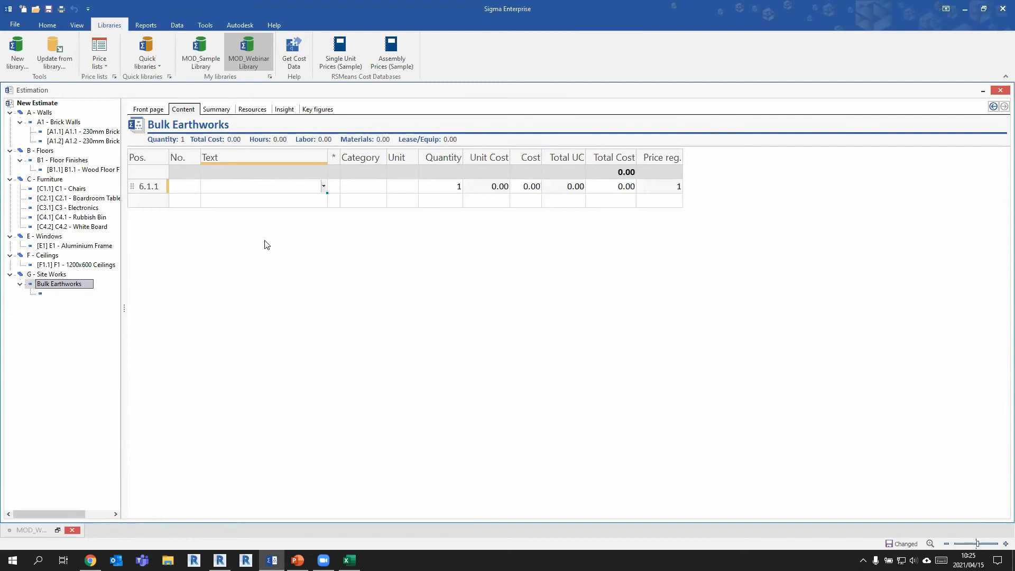
{"action": "type", "text": "Excavation"}
{"action": "key", "text": "Return"}
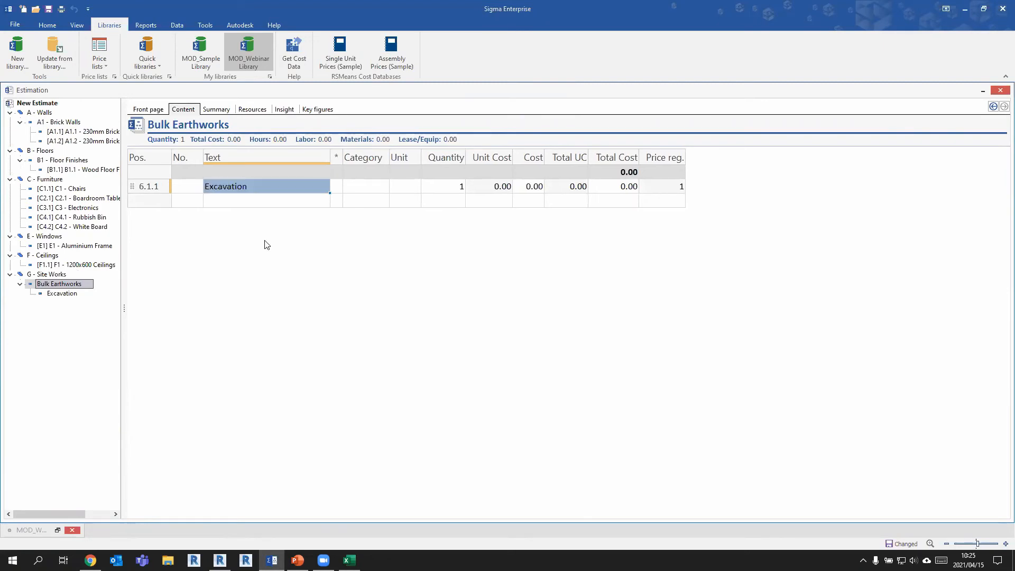
{"action": "type", "text": "Labr"}
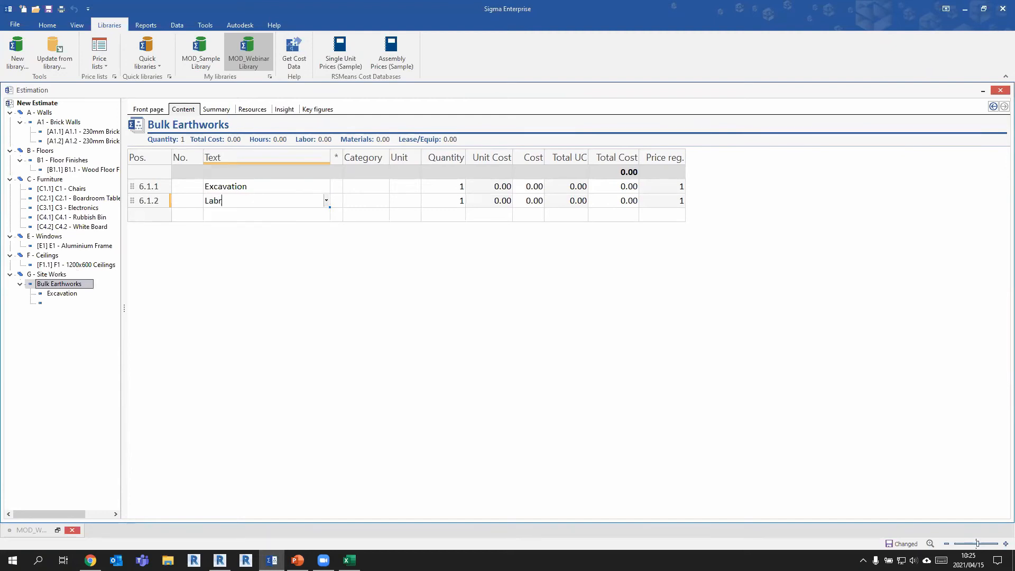
{"action": "left_click", "coordinate": [264, 241]}
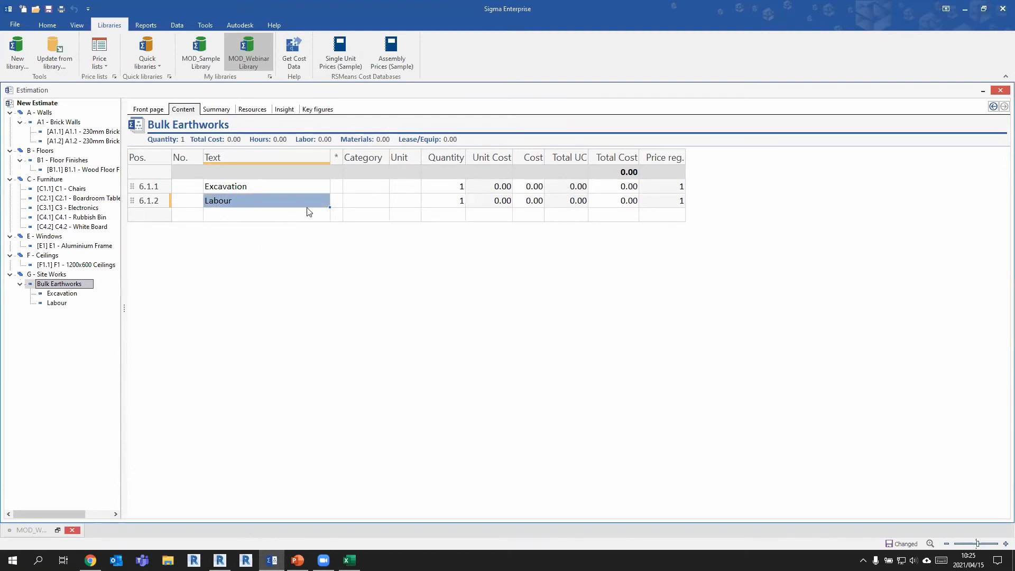
Set the Excavation subcomponent's unit to Daily and its category to Labour.
{"action": "left_click", "coordinate": [367, 187]}
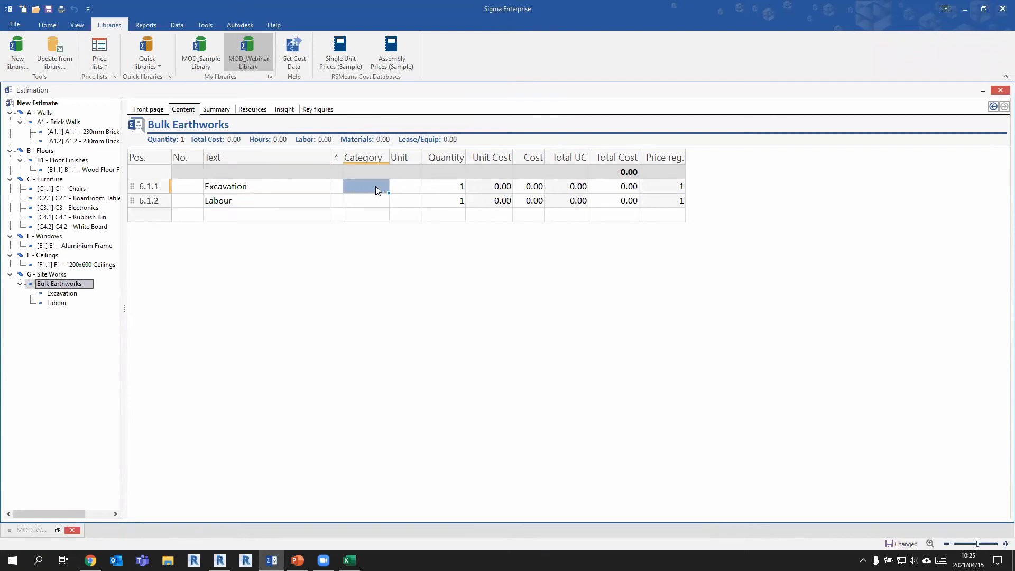
{"action": "key", "text": "Tab"}
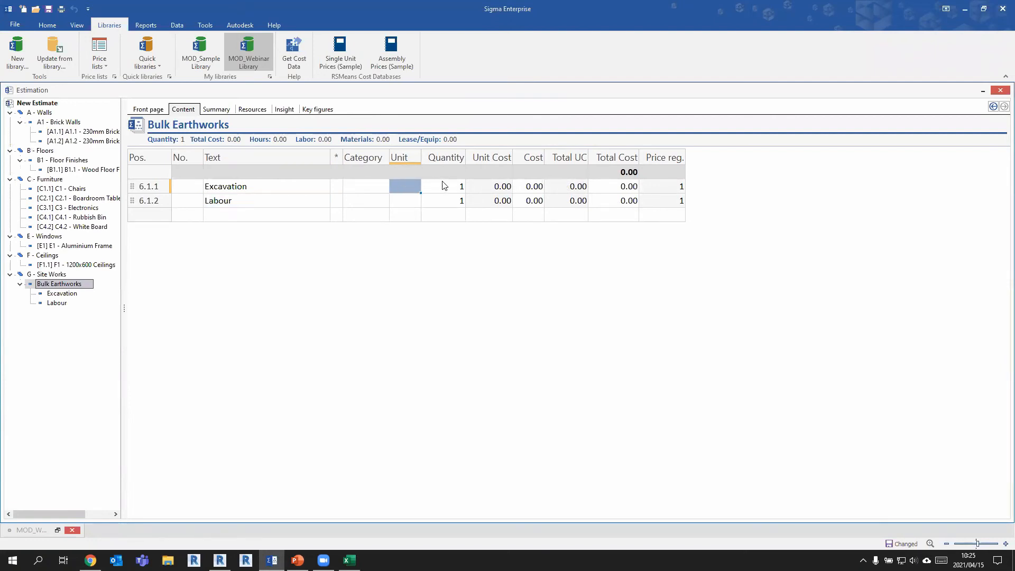
{"action": "key", "text": "Tab"}
{"action": "key", "text": "Tab"}
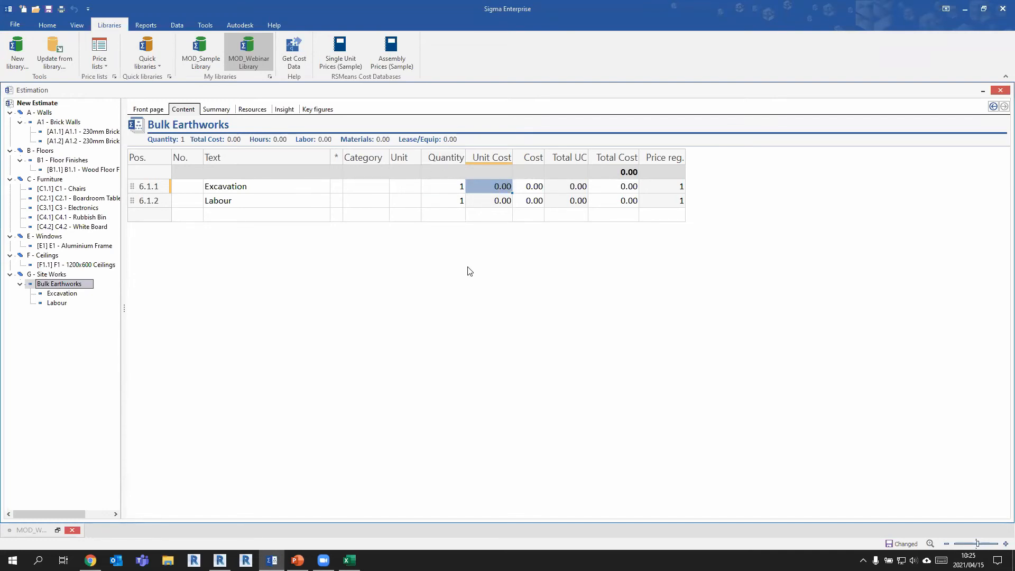
{"action": "left_click", "coordinate": [401, 187]}
{"action": "type", "text": "d"}
{"action": "left_click", "coordinate": [401, 200]}
{"action": "left_click", "coordinate": [373, 187]}
{"action": "type", "text": "La"}
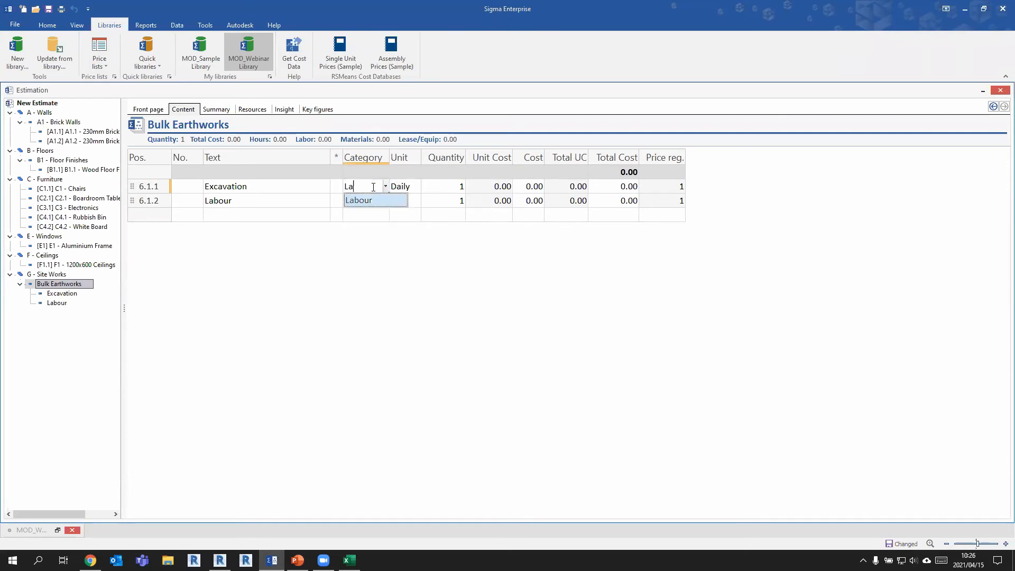
{"action": "left_click", "coordinate": [368, 201]}
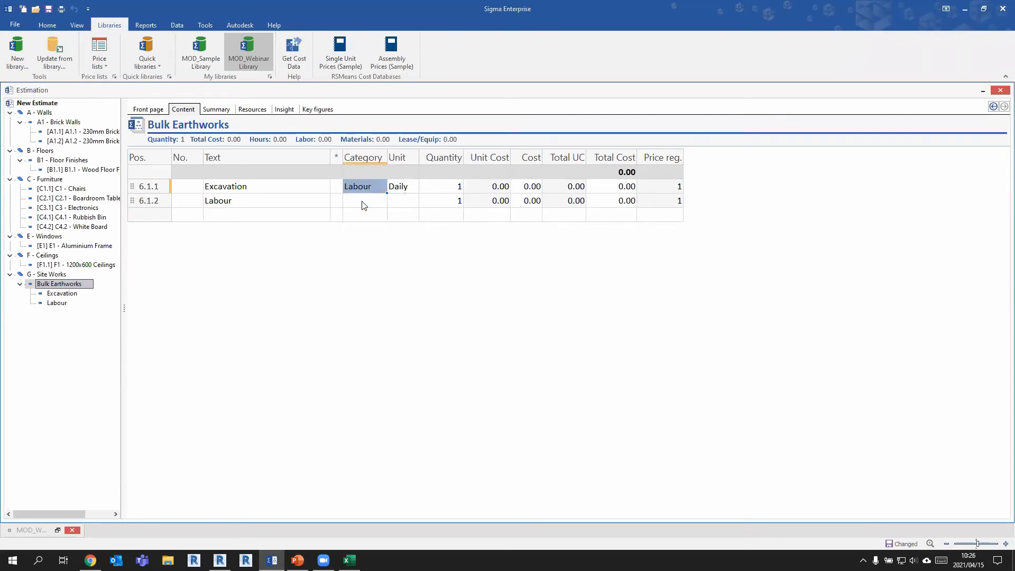
Set the Excavation subcomponent's unit cost to 3500.
{"action": "left_click", "coordinate": [481, 188]}
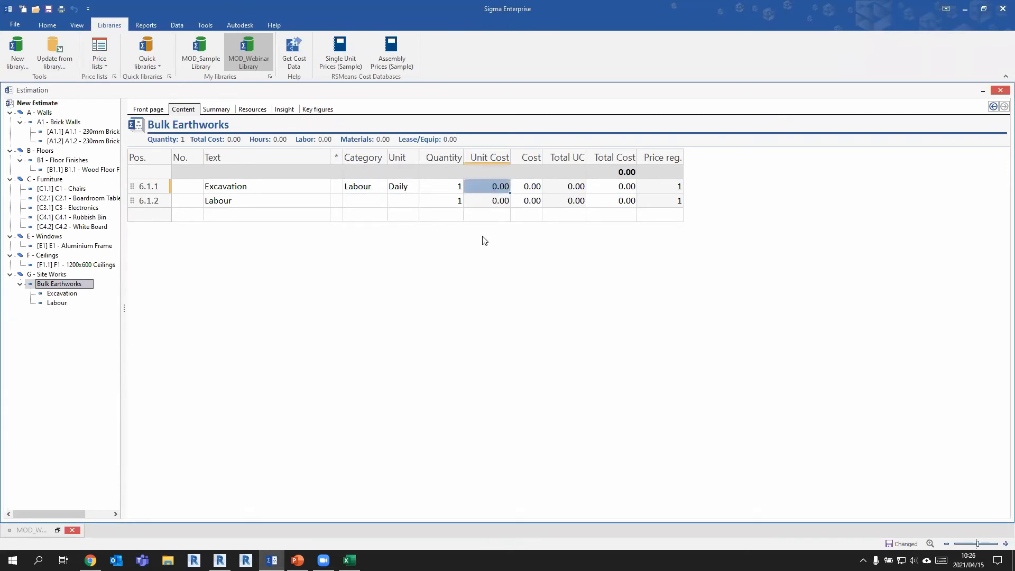
{"action": "type", "text": "3500"}
{"action": "key", "text": "Return"}
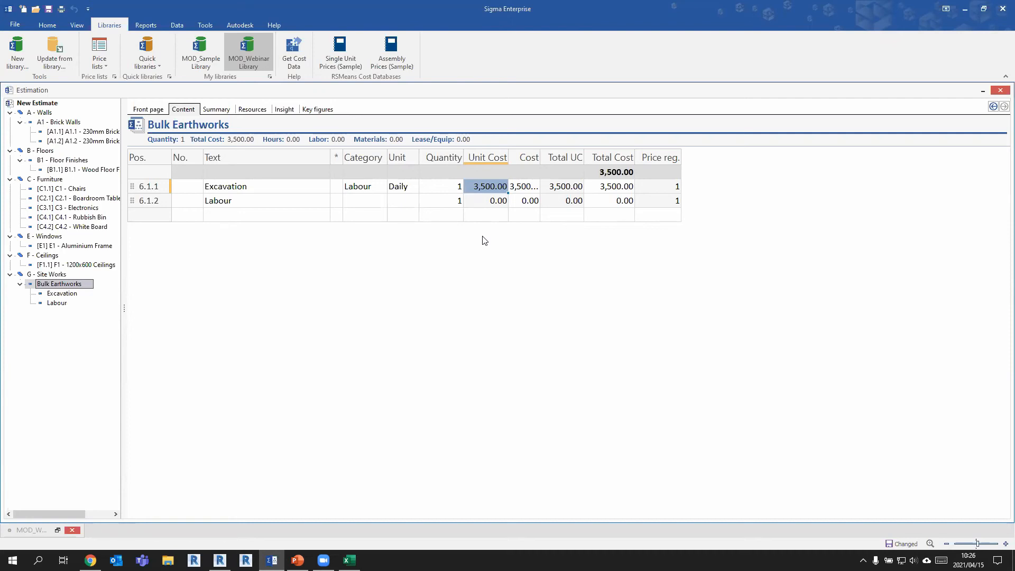
Assign the Labour category and the Daily unit to the Labour subcomponent of Bulk Earthworks.
{"action": "left_click", "coordinate": [372, 203]}
{"action": "type", "text": "La"}
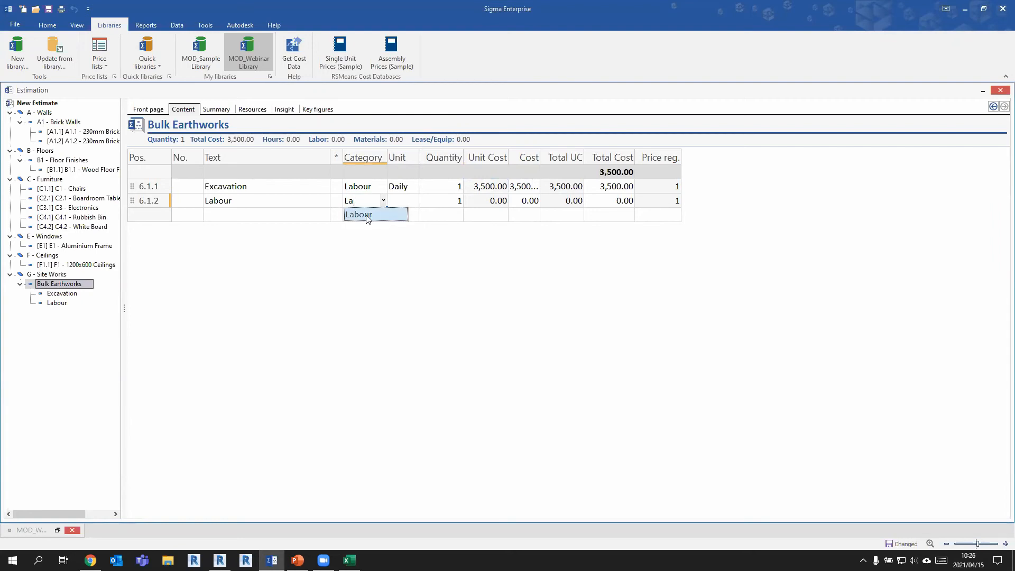
{"action": "left_click", "coordinate": [371, 213]}
{"action": "left_click", "coordinate": [400, 205]}
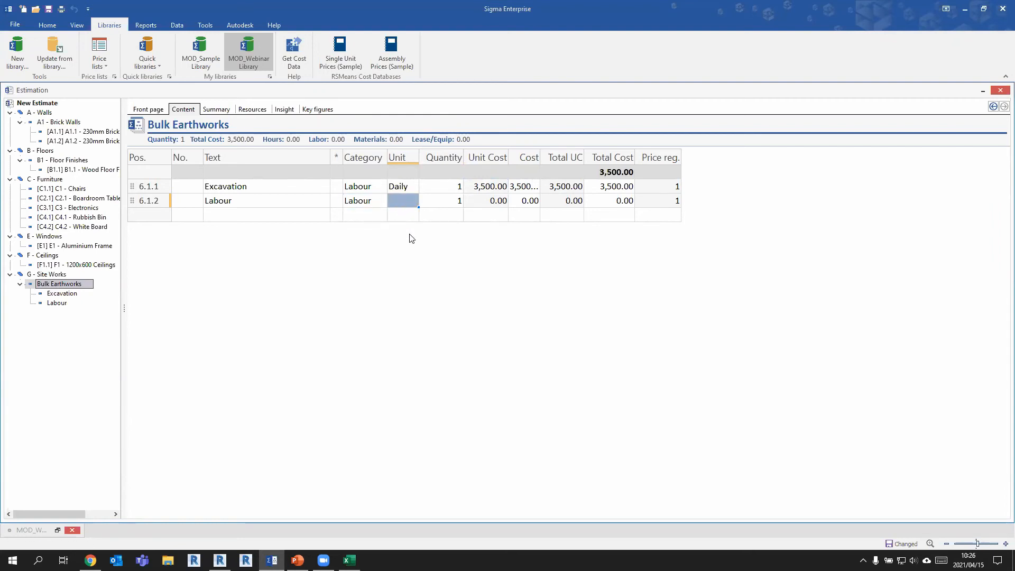
{"action": "type", "text": "Daily"}
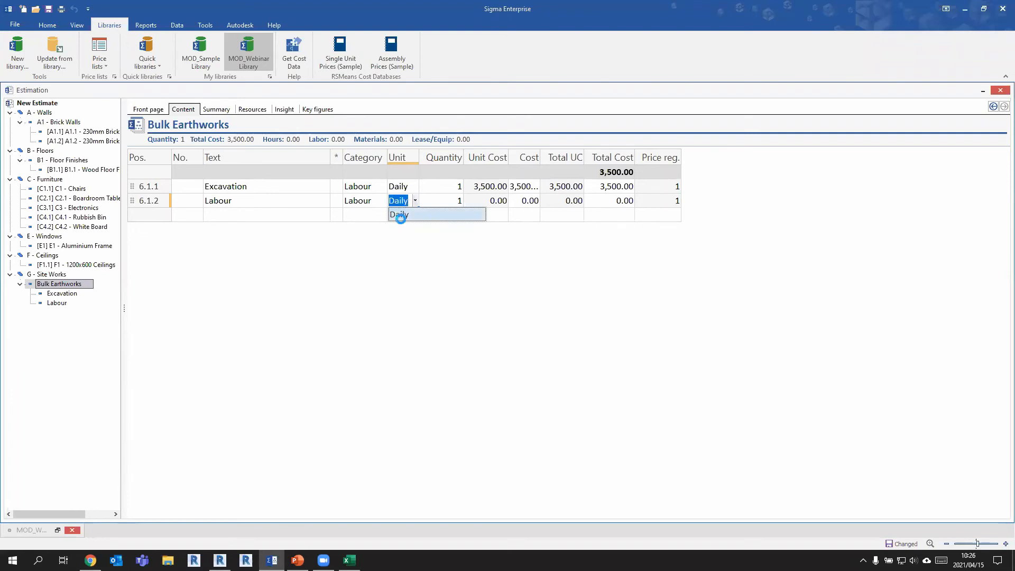
{"action": "left_click", "coordinate": [398, 214]}
Give the Labour subcomponent a unit cost of 2,000 and a quantity of 5, and widen the Cost column.
{"action": "left_click", "coordinate": [495, 204]}
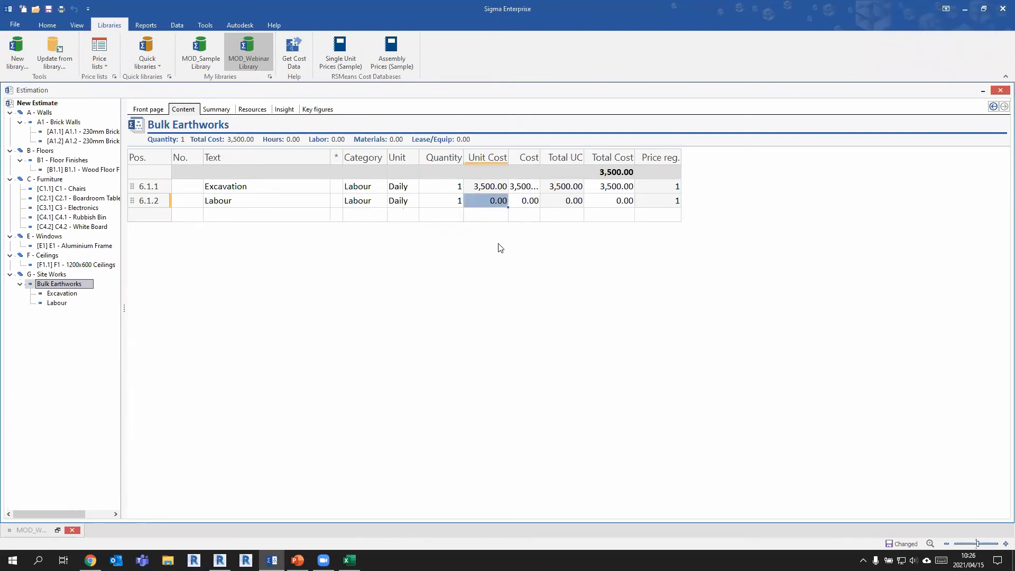
{"action": "type", "text": "2,000"}
{"action": "key", "text": "Return"}
{"action": "left_click", "coordinate": [456, 204]}
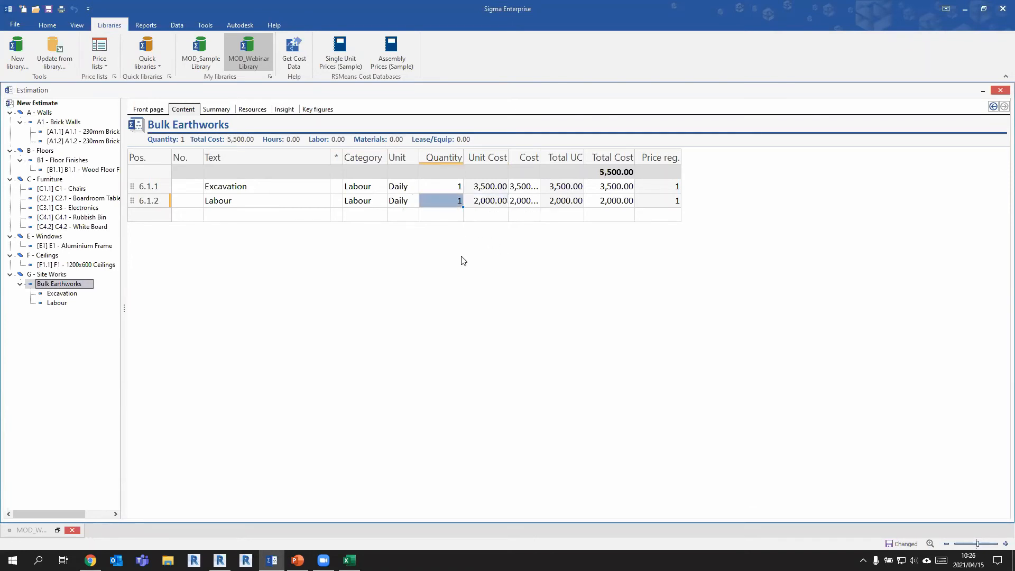
{"action": "type", "text": "5"}
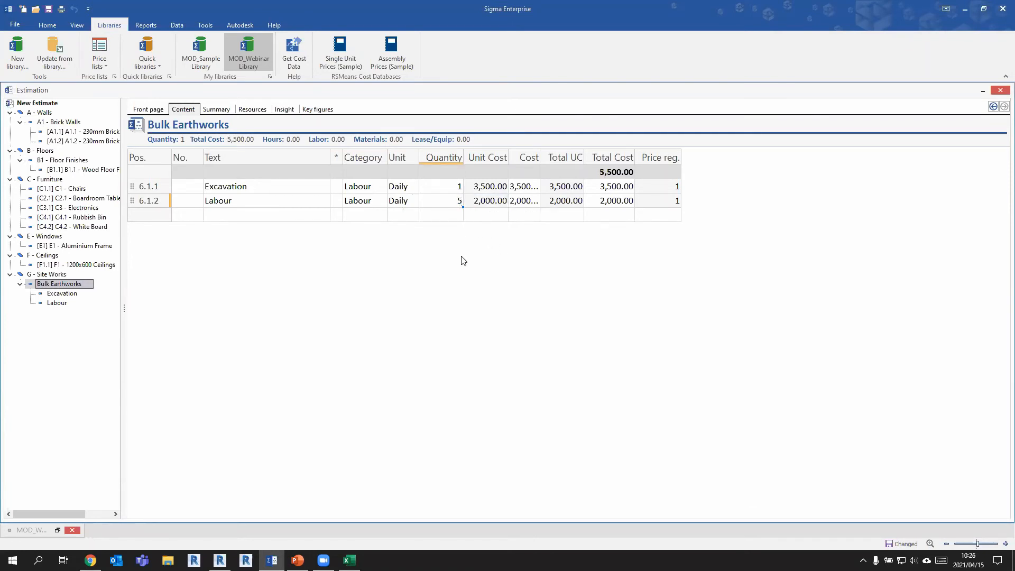
{"action": "key", "text": "Return"}
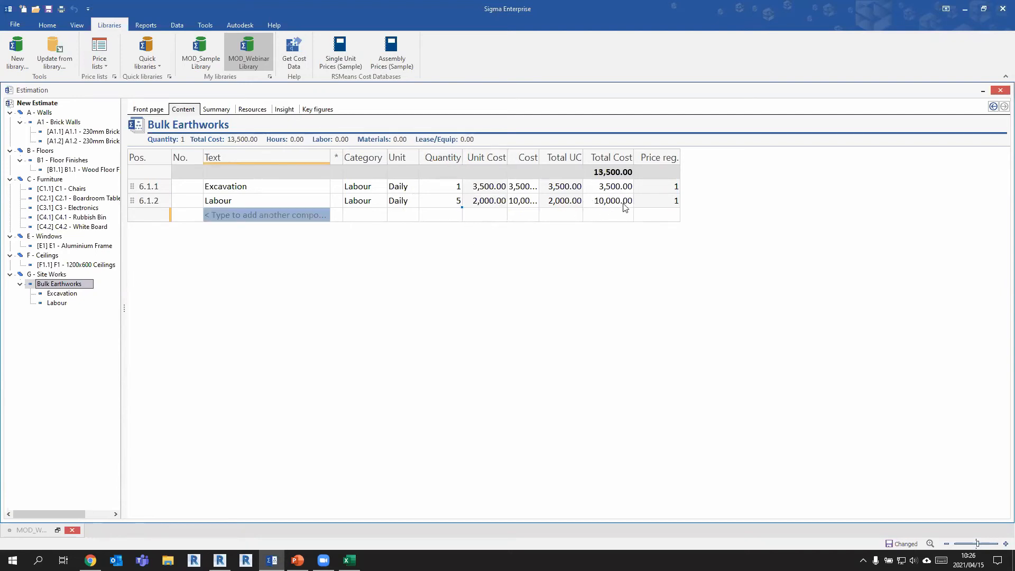
{"action": "mouse_move", "coordinate": [538, 155]}
{"action": "left_mouse_down"}
{"action": "mouse_move", "coordinate": [570, 154]}
{"action": "mouse_move", "coordinate": [556, 156]}
{"action": "left_mouse_up"}
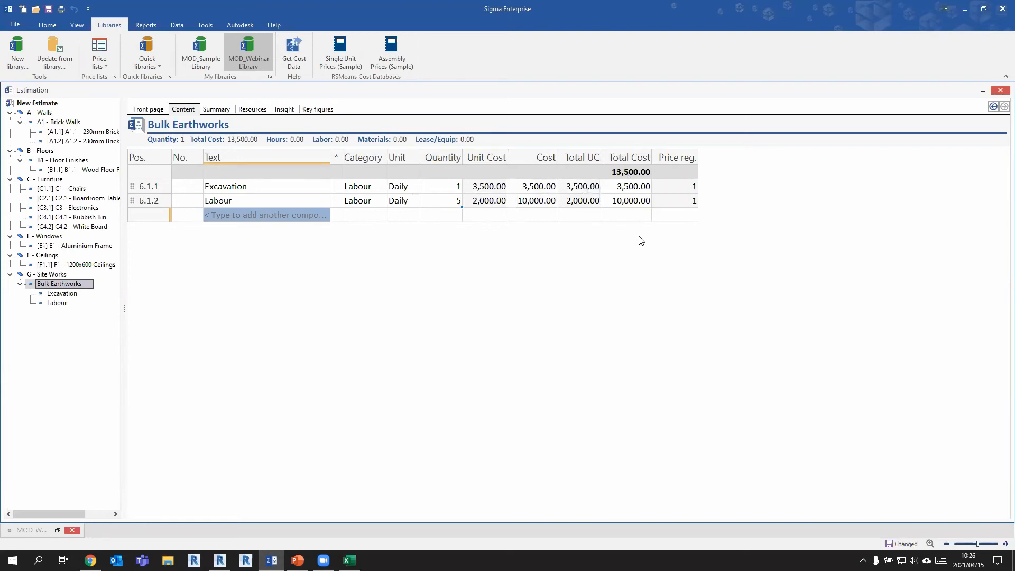
Set Bulk Earthworks under G - Site Works to a quantity of 250 Square Metre, and widen the Total Cost and Category columns.
{"action": "left_click", "coordinate": [55, 274]}
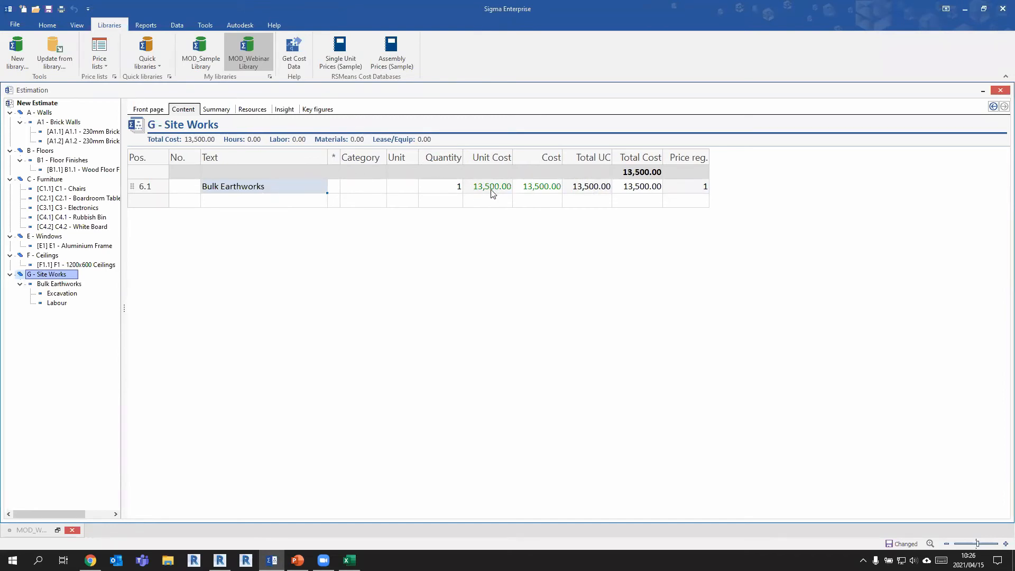
{"action": "left_click", "coordinate": [453, 189]}
{"action": "left_click", "coordinate": [394, 187]}
{"action": "left_click", "coordinate": [393, 188]}
{"action": "type", "text": "Sq"}
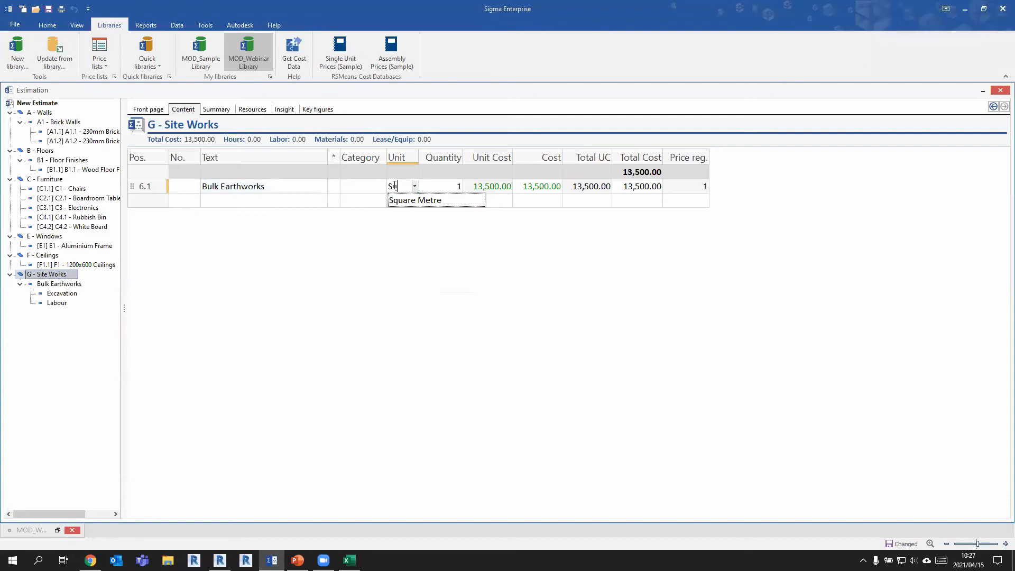
{"action": "left_click", "coordinate": [435, 186]}
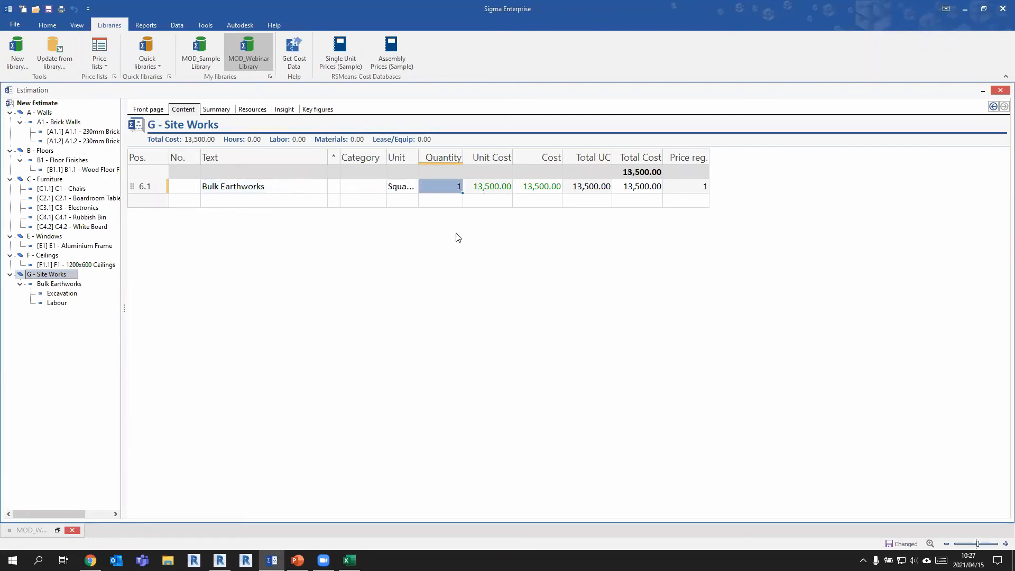
{"action": "type", "text": "250"}
{"action": "key", "text": "Return"}
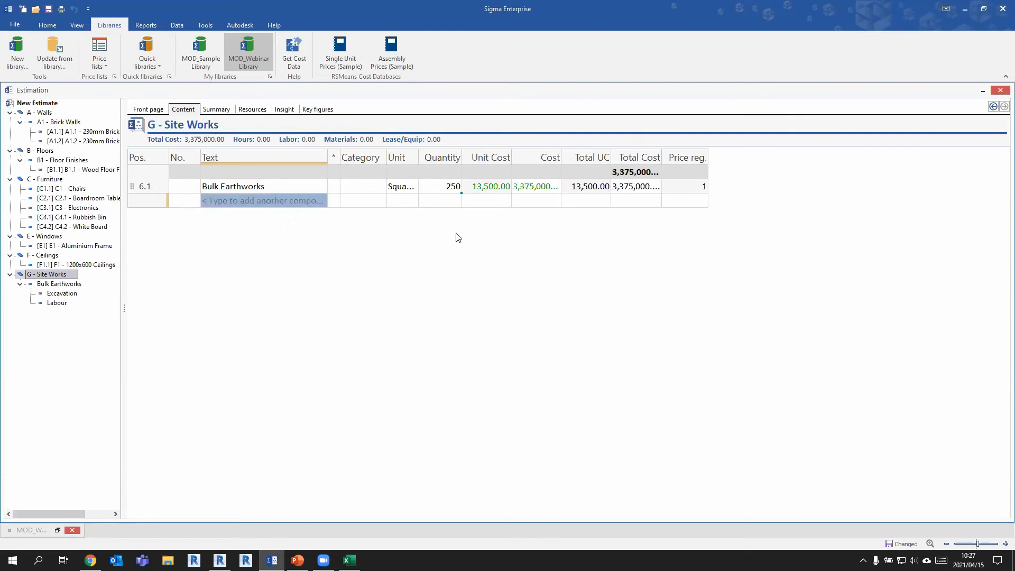
{"action": "left_click_drag", "start_coordinate": [659, 153], "coordinate": [698, 154]}
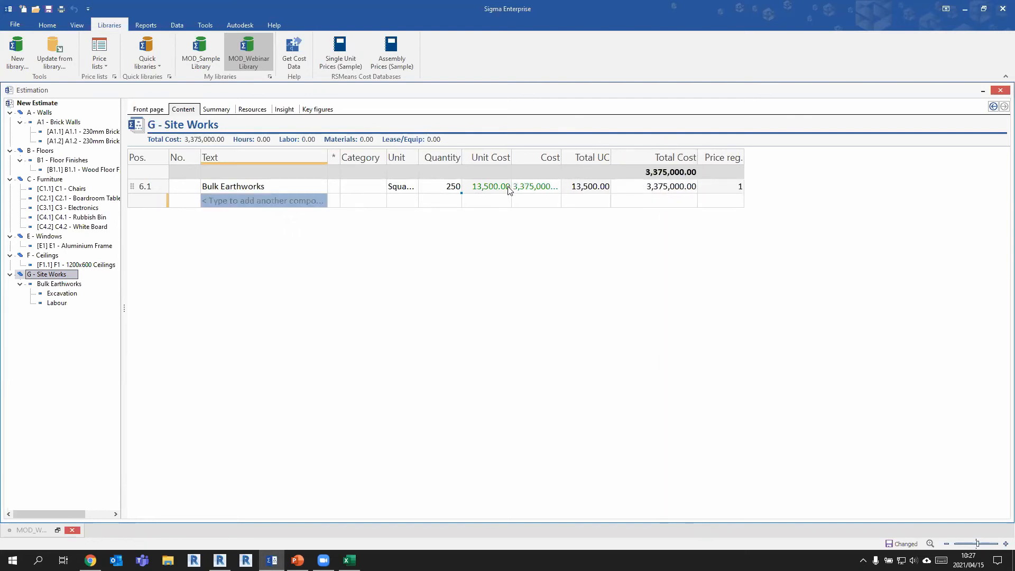
{"action": "left_click_drag", "start_coordinate": [386, 157], "coordinate": [402, 157]}
Try assigning the Materials category to Bulk Earthworks, and clear the category.
{"action": "left_click", "coordinate": [373, 187]}
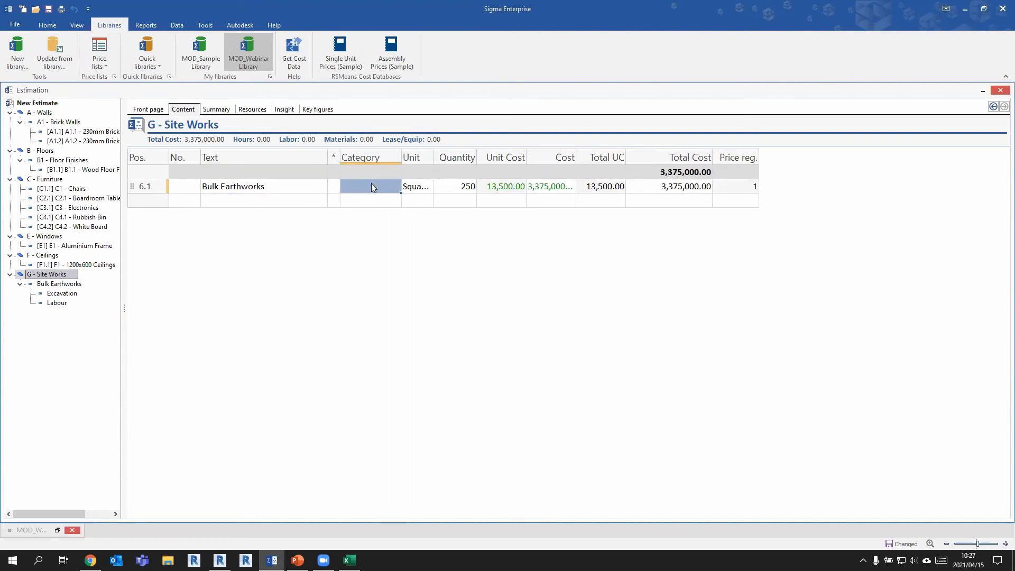
{"action": "type", "text": "L"}
{"action": "key", "text": "Down"}
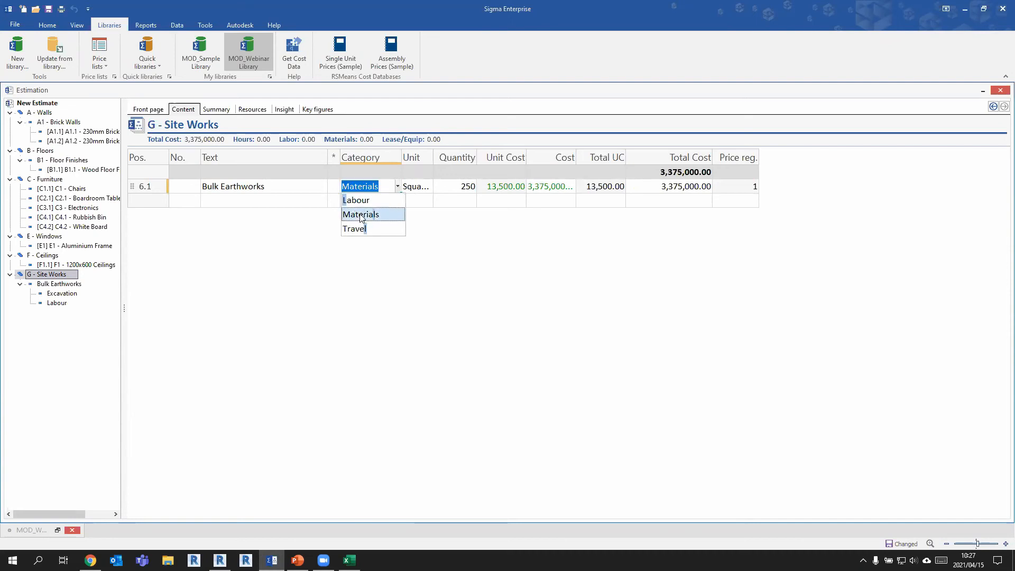
{"action": "key", "text": "Return"}
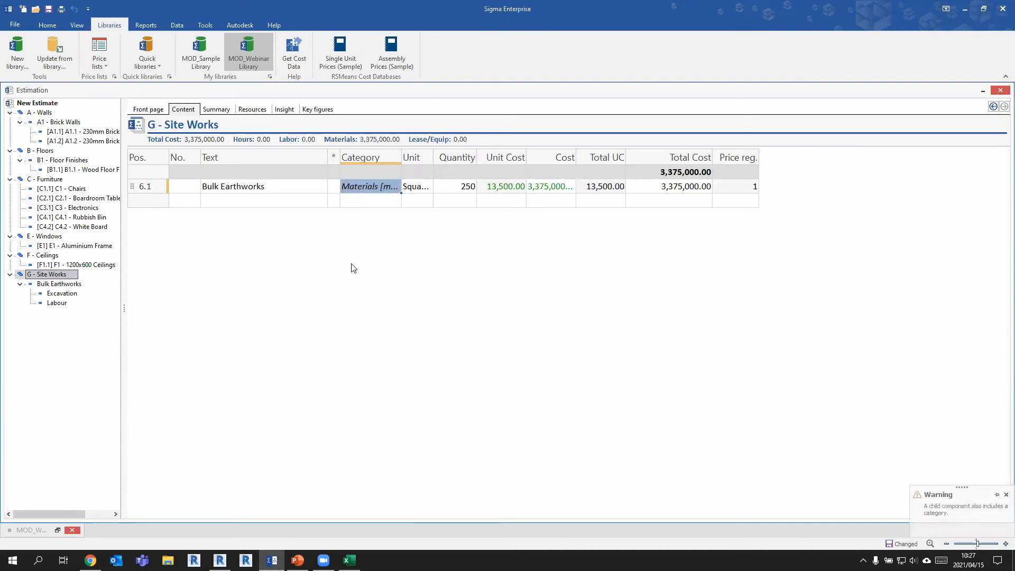
{"action": "key", "text": "Delete"}
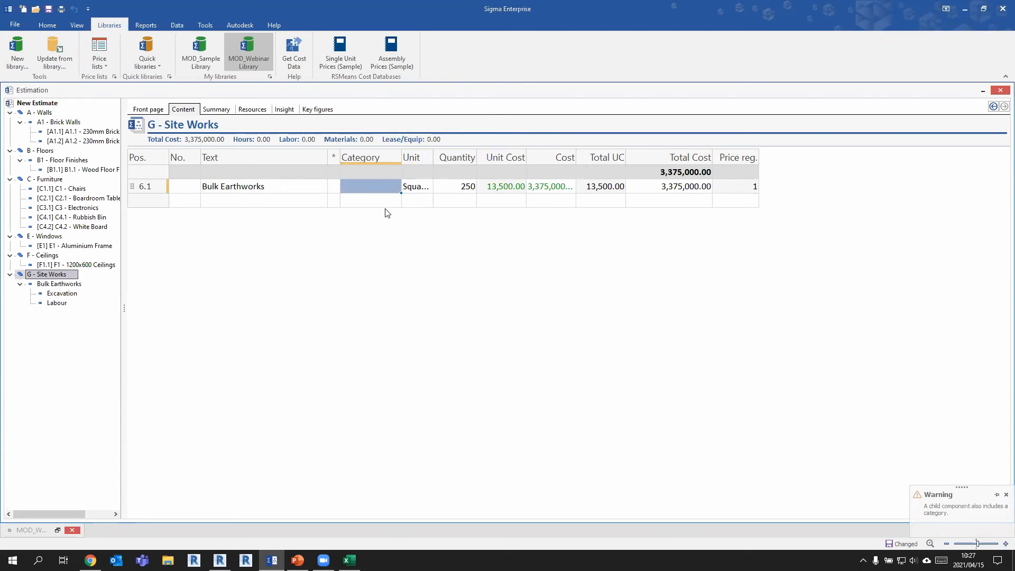
Open A1 - Brick Walls in the estimate and show the Brick Walls group of the restored library window for comparison.
{"action": "left_click", "coordinate": [43, 122]}
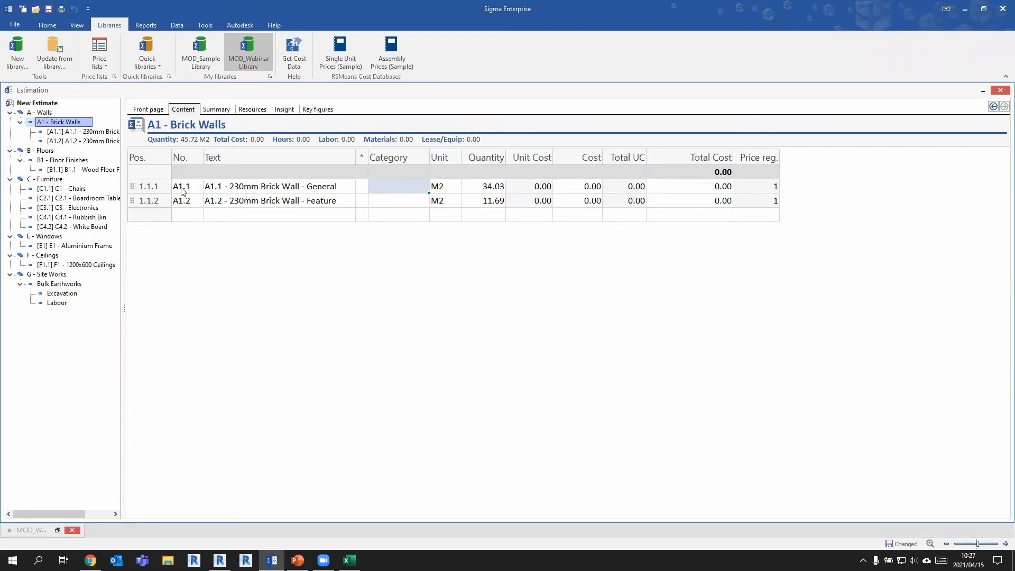
{"action": "left_click", "coordinate": [57, 530]}
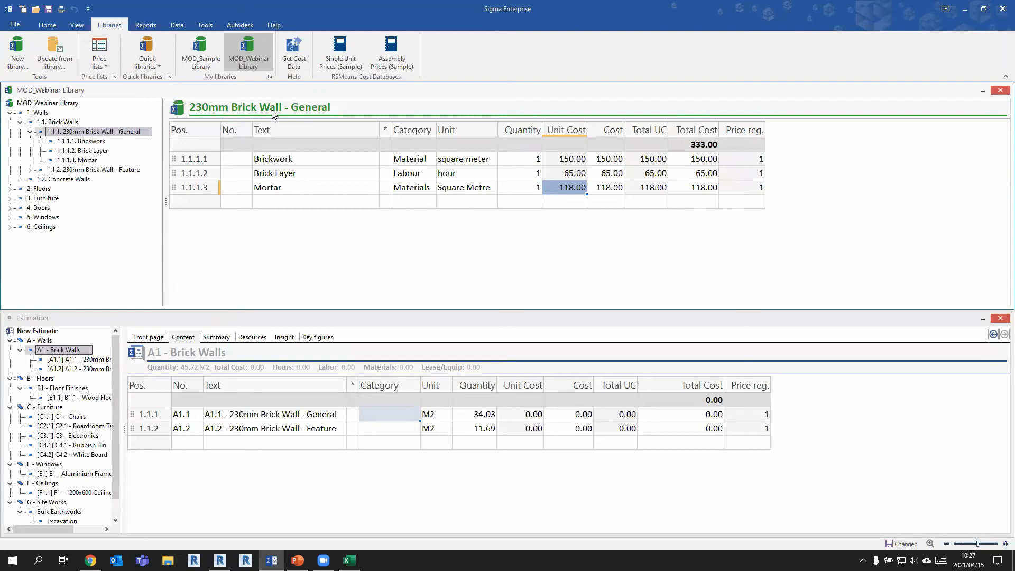
{"action": "left_click", "coordinate": [58, 122]}
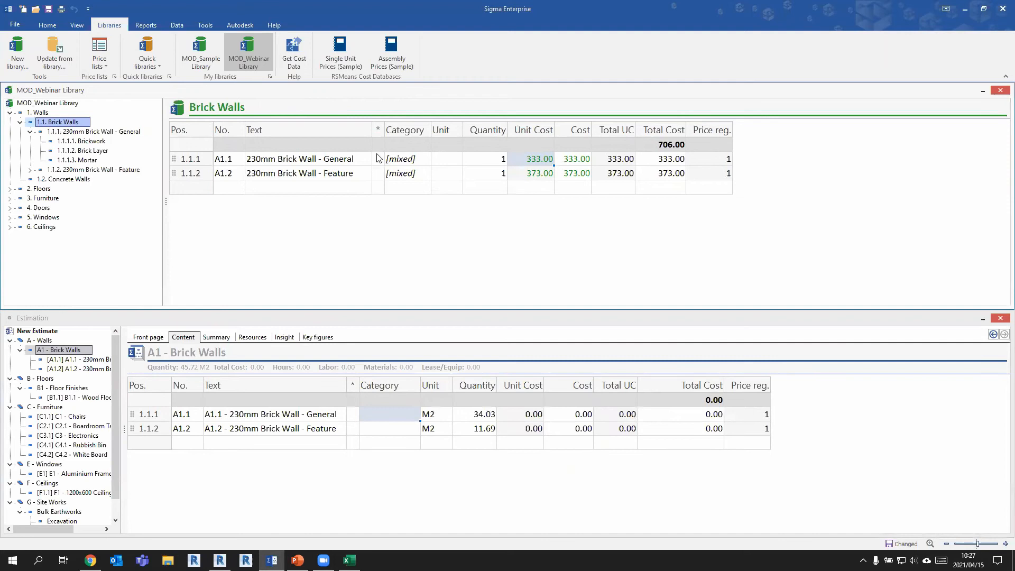
Try to run Update from library with the MOD_Webinar Library as the project being updated.
{"action": "left_click", "coordinate": [56, 63]}
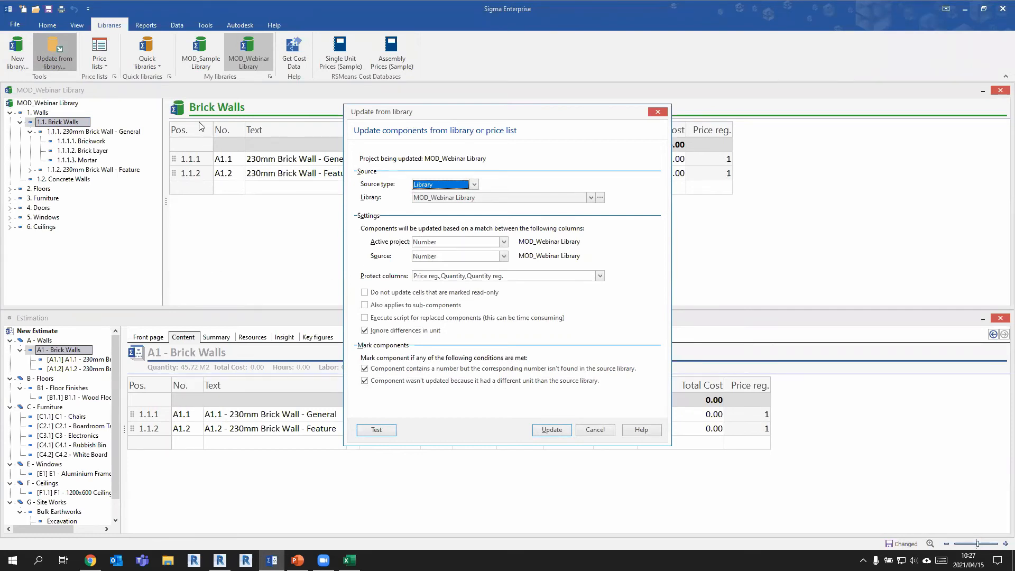
{"action": "left_click", "coordinate": [552, 429]}
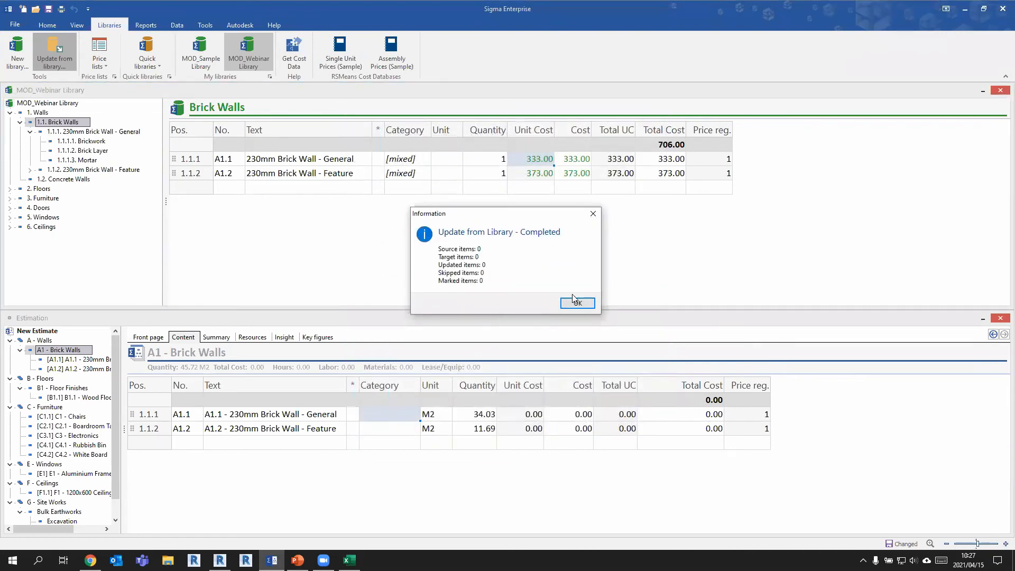
{"action": "left_click", "coordinate": [575, 301]}
Update the New Estimate components from the MOD_Webinar Library, matching by Number and ignoring differences in unit.
{"action": "left_click", "coordinate": [68, 70]}
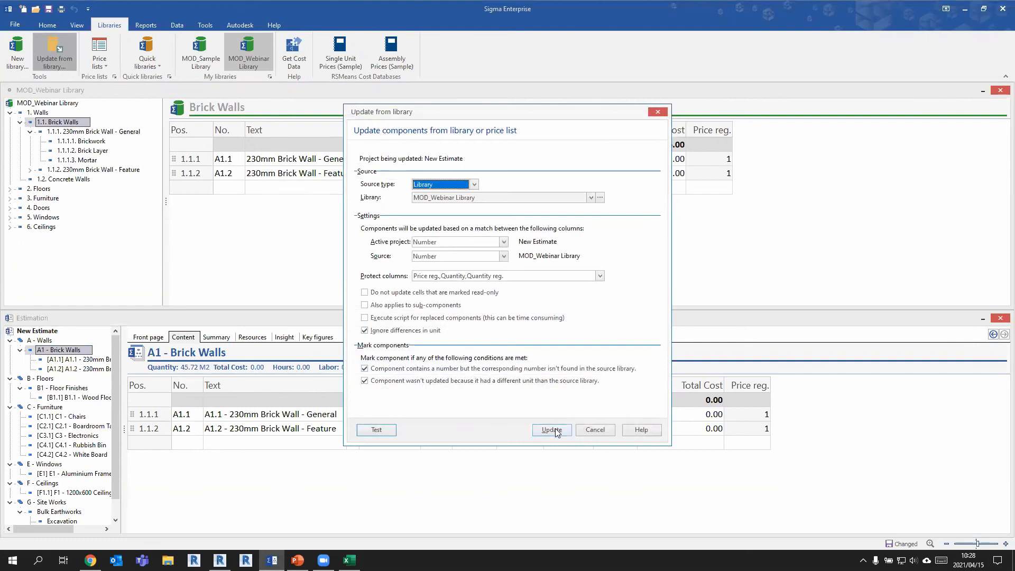
{"action": "left_click", "coordinate": [552, 429]}
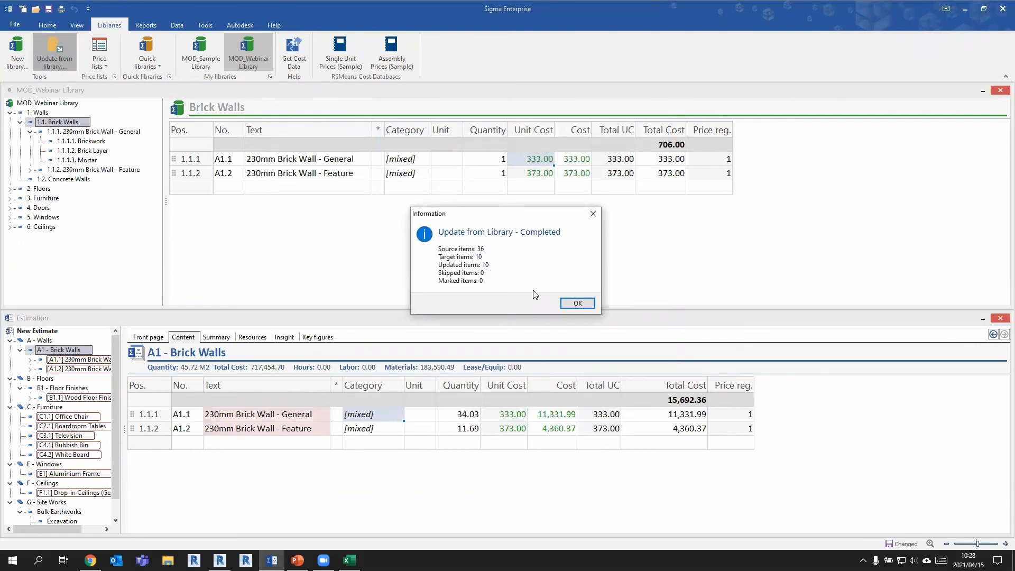
{"action": "left_click", "coordinate": [576, 306]}
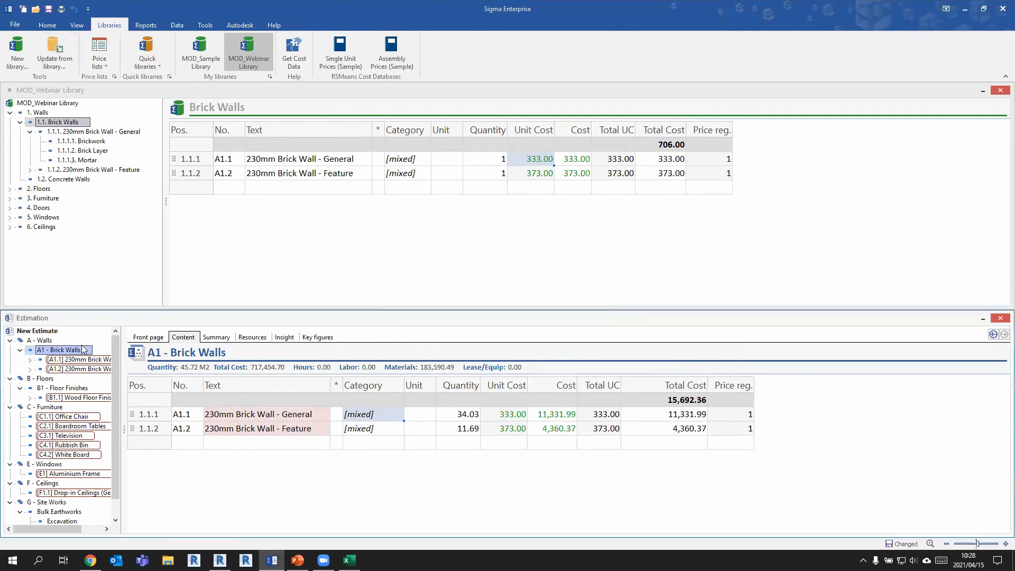
Minimize the library window and review the group totals at the top level of the New Estimate.
{"action": "left_click", "coordinate": [46, 341]}
{"action": "left_click", "coordinate": [982, 90]}
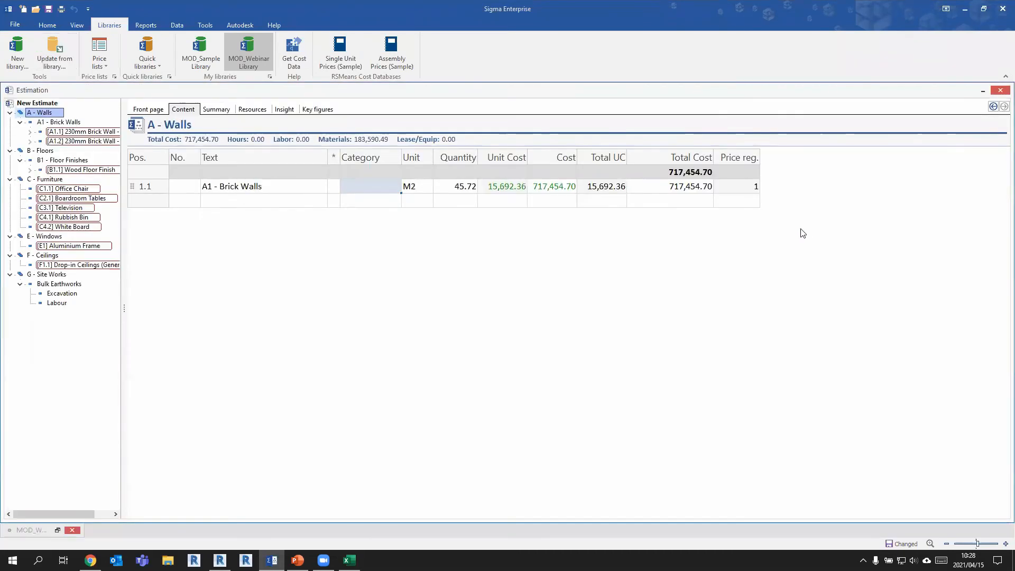
{"action": "left_click", "coordinate": [45, 103]}
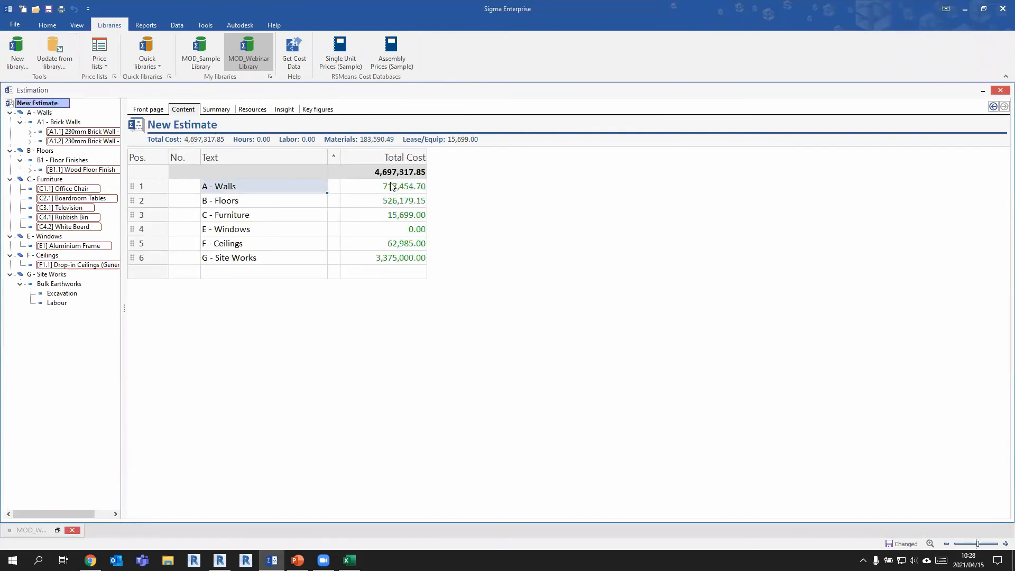
Open the E - Windows group from the New Estimate to inspect its components.
{"action": "left_click", "coordinate": [400, 230]}
{"action": "left_click", "coordinate": [250, 221]}
{"action": "double_click", "coordinate": [231, 230]}
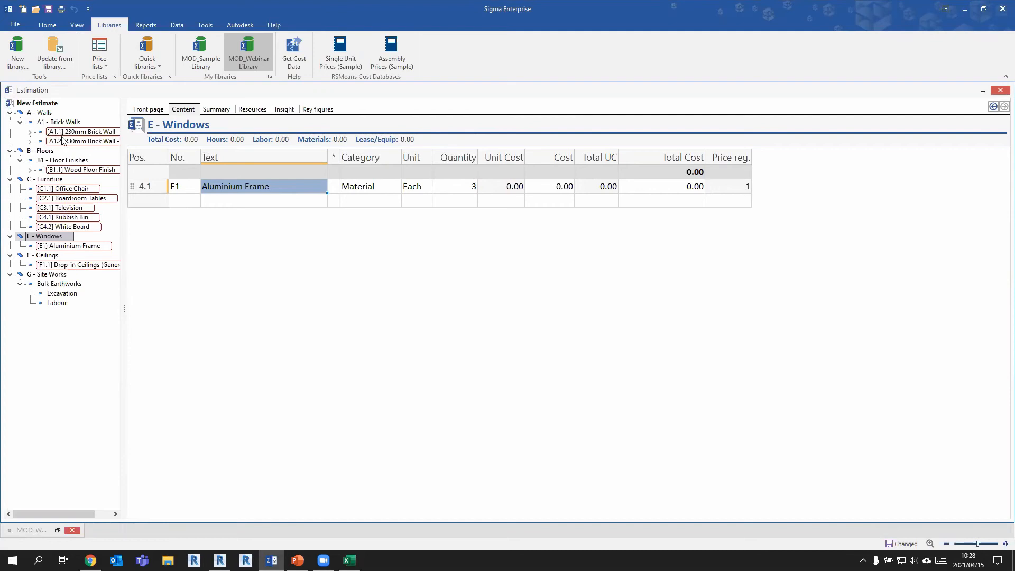
Restore the MOD_Webinar Library window and open its Windows group to check the Aluminium Frame's unit cost.
{"action": "left_click", "coordinate": [58, 530]}
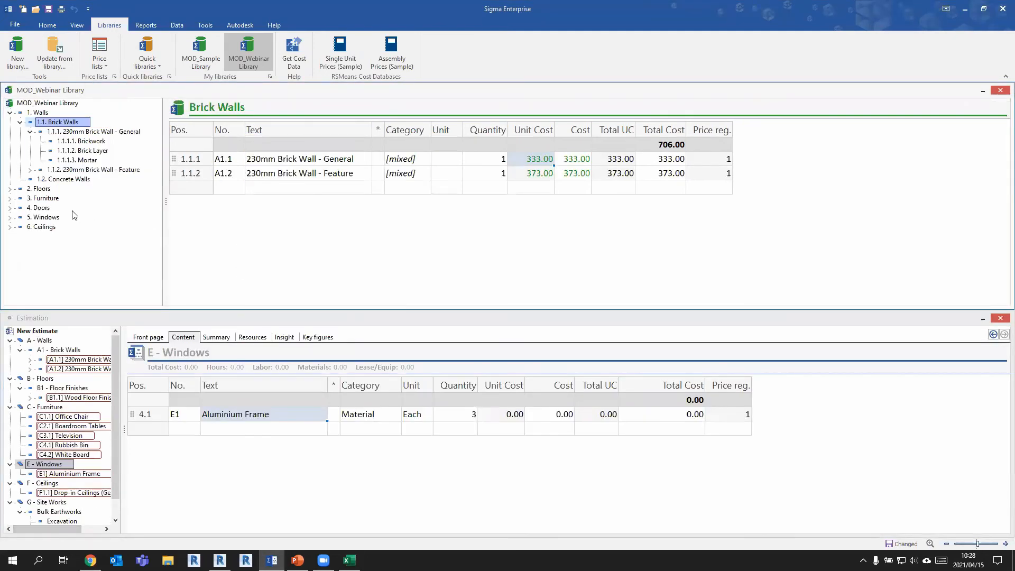
{"action": "left_click", "coordinate": [10, 217]}
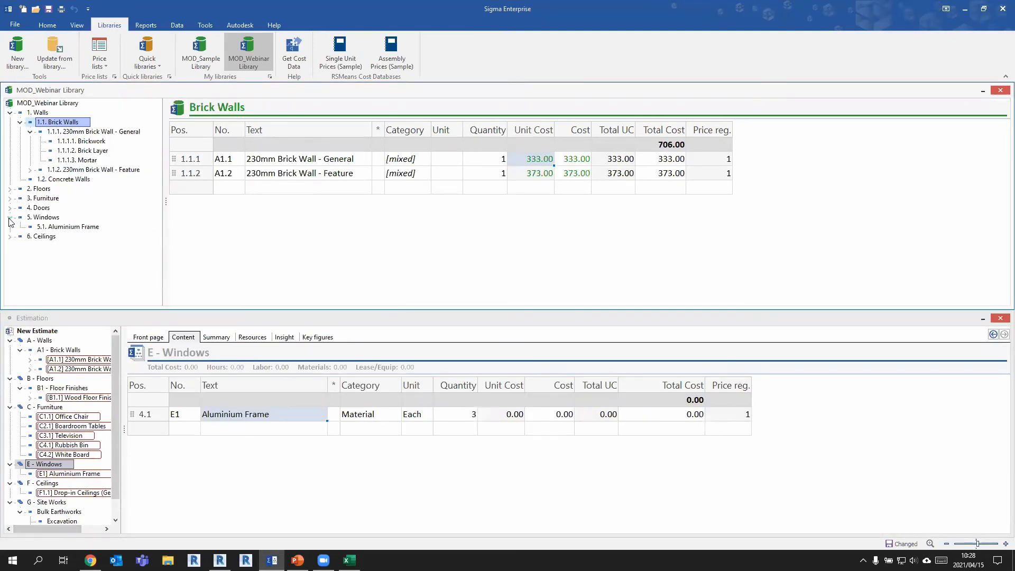
{"action": "left_click", "coordinate": [49, 217]}
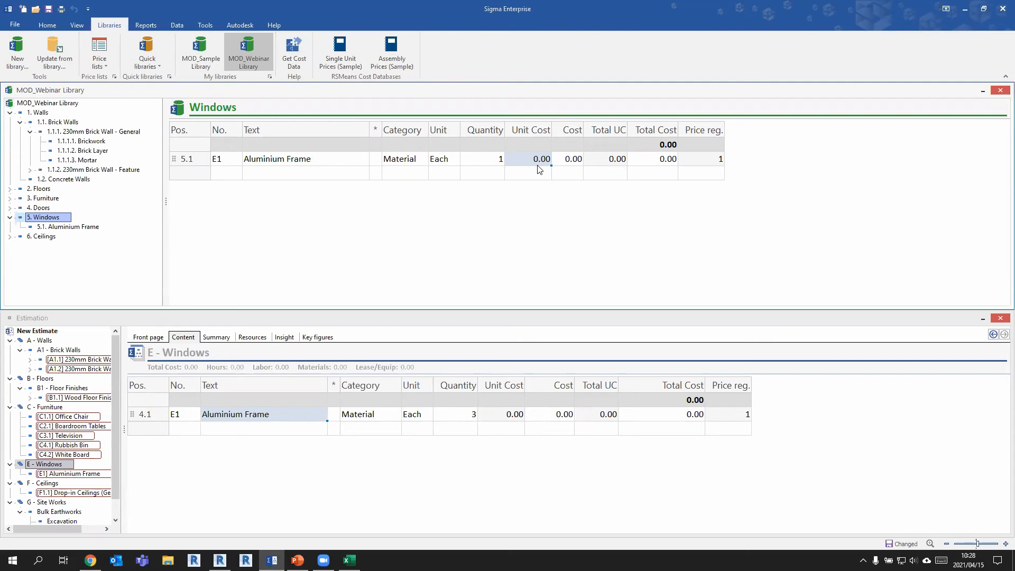
Close the MOD_Webinar Library and return to the top level of the New Estimate.
{"action": "left_click", "coordinate": [1000, 90]}
{"action": "left_click", "coordinate": [537, 305]}
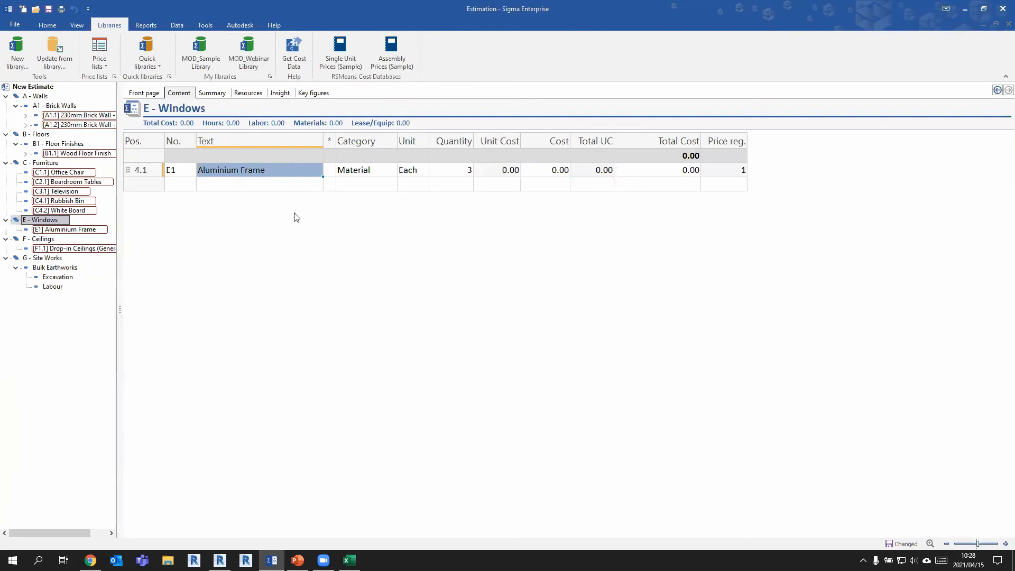
{"action": "left_click", "coordinate": [46, 88]}
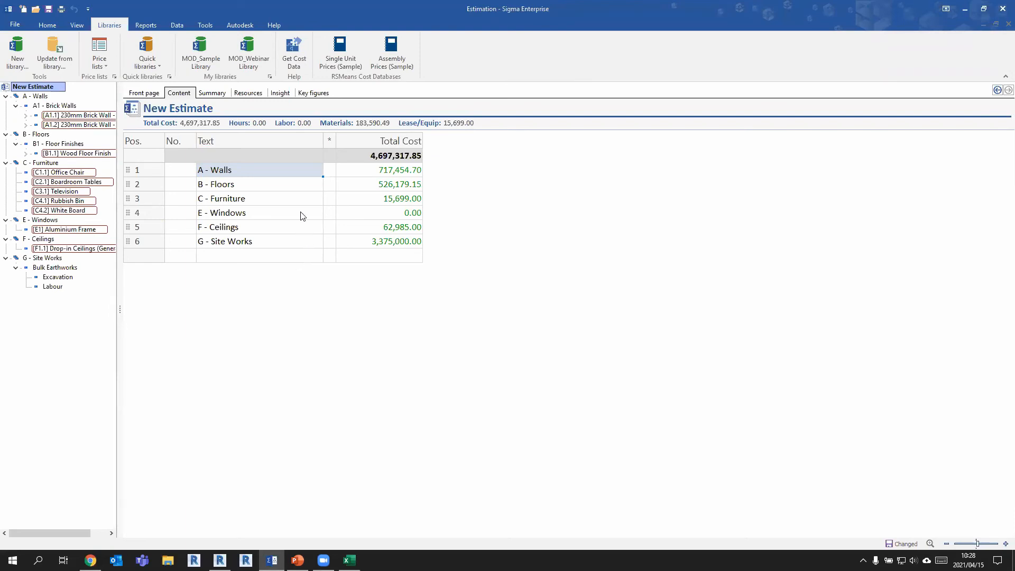
Review the New Estimate's summary, checking the sales prices of all groups down to the total amount.
{"action": "left_click", "coordinate": [214, 94]}
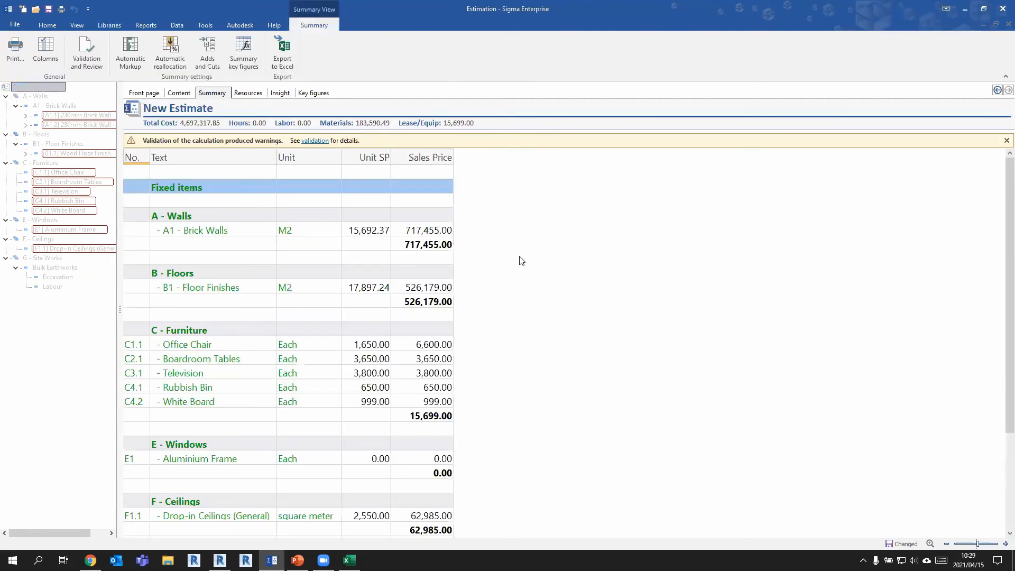
{"action": "scroll", "coordinate": [520, 259], "scroll_direction": "down", "scroll_amount": 3}
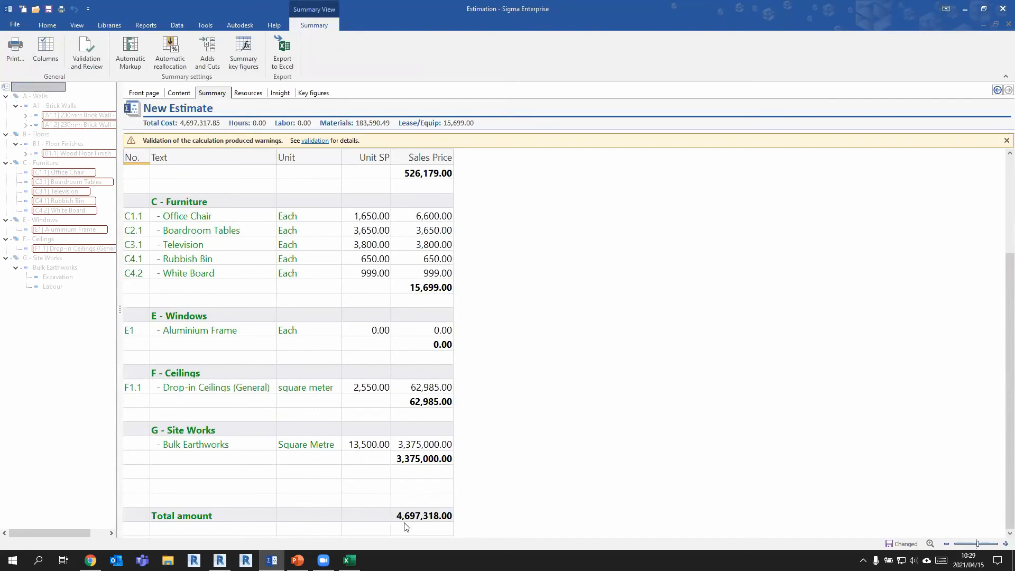
{"action": "scroll", "coordinate": [365, 481], "scroll_direction": "up", "scroll_amount": 3}
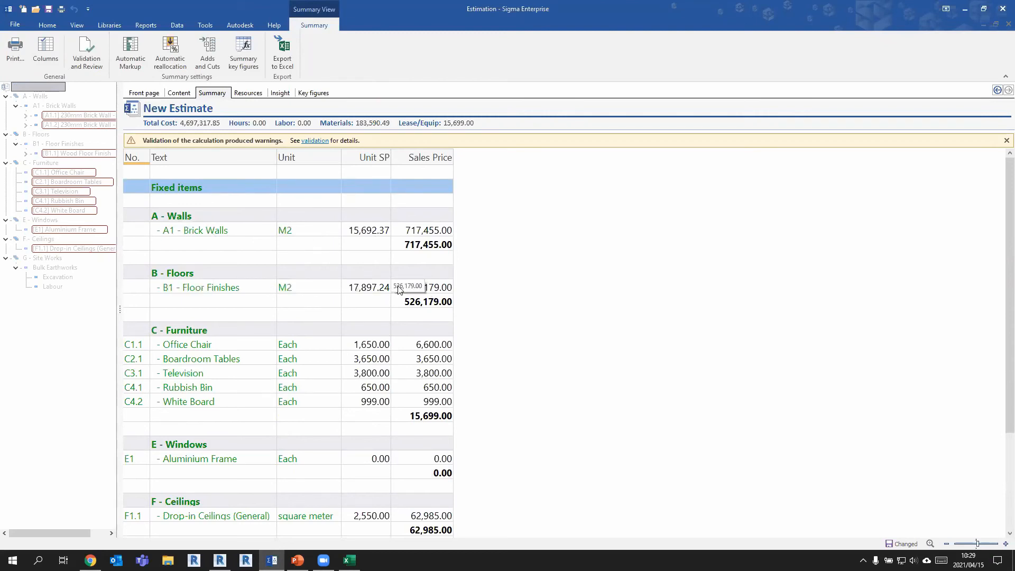
Examine the New Estimate's resources by category, comparing the separate Materials and Material groups.
{"action": "left_click", "coordinate": [251, 94]}
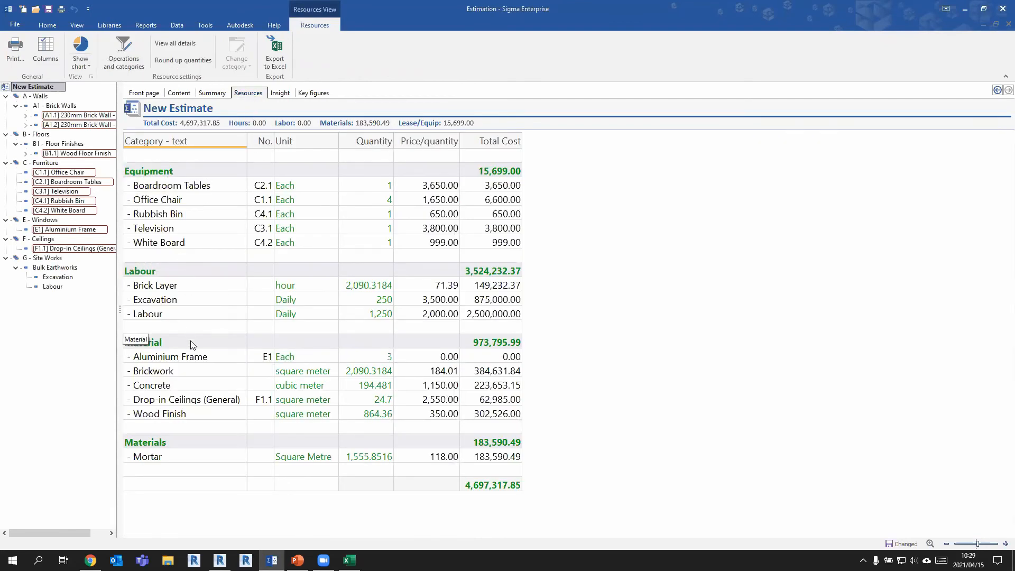
{"action": "left_click", "coordinate": [172, 442]}
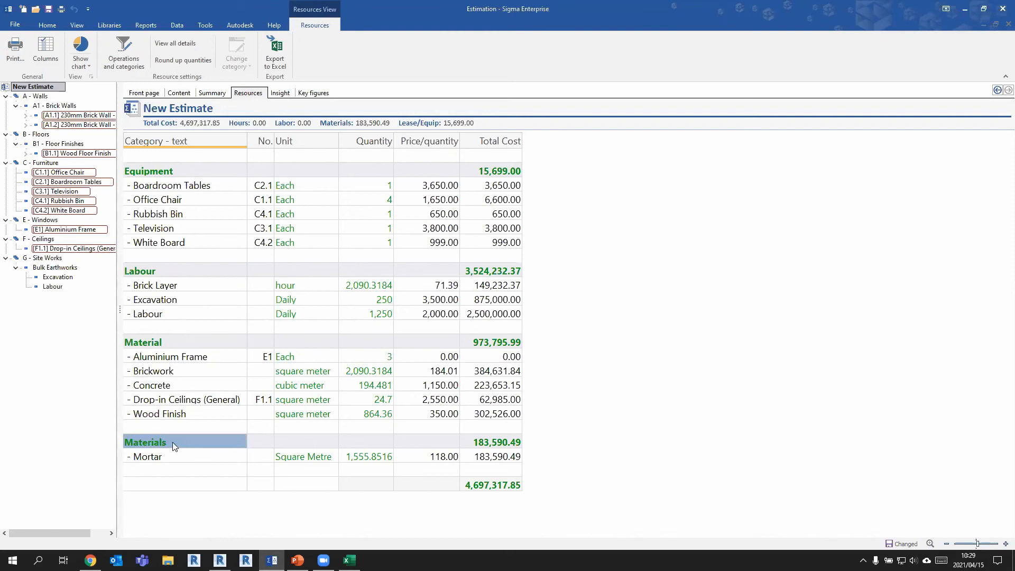
{"action": "left_click", "coordinate": [178, 342]}
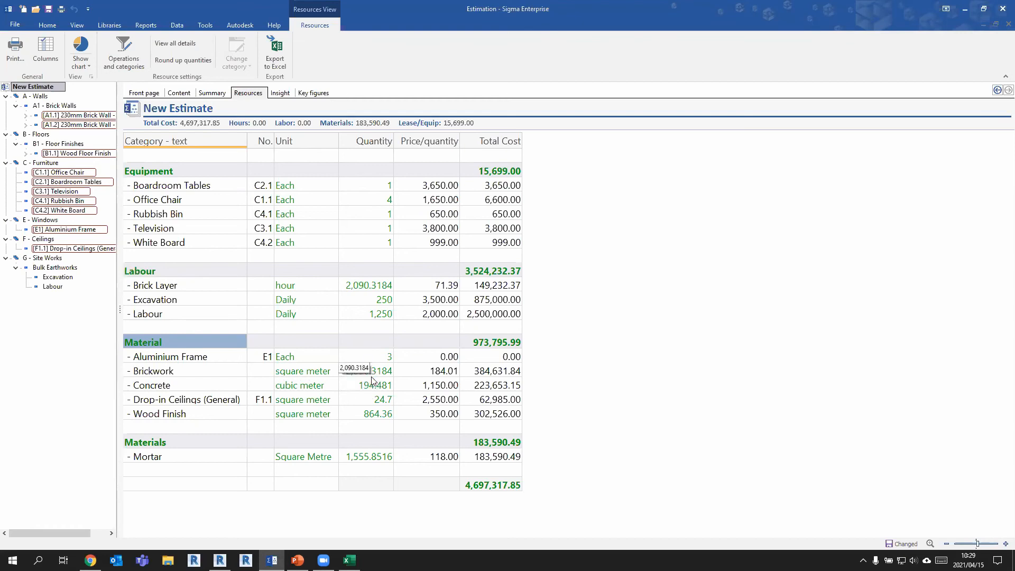
Inspect the Activities (CSI/MF) insight of the estimate, expanding the uncoded MasterFormat levels down to the Equipment items.
{"action": "left_click", "coordinate": [281, 95]}
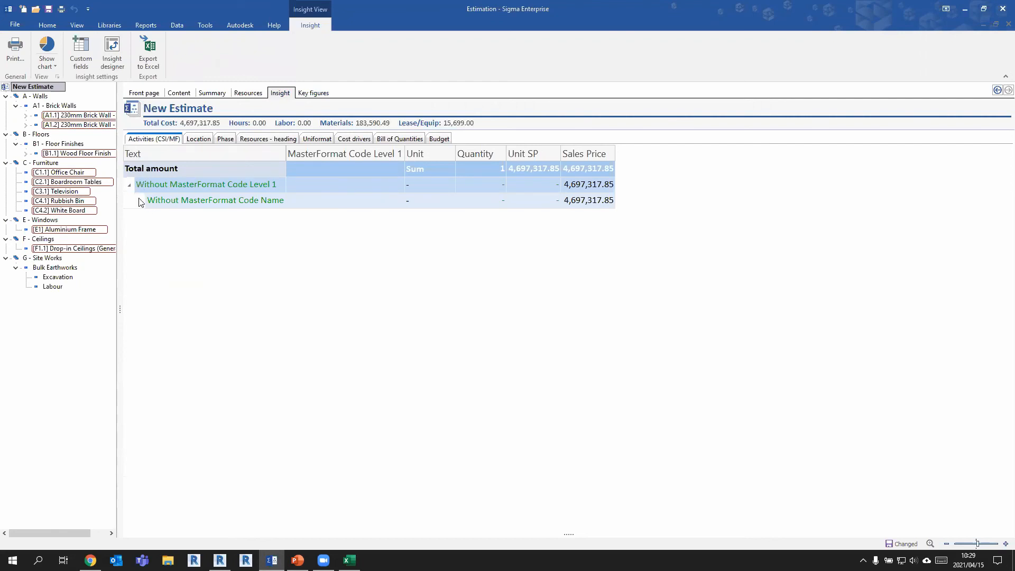
{"action": "left_click", "coordinate": [140, 200]}
{"action": "left_click", "coordinate": [151, 217]}
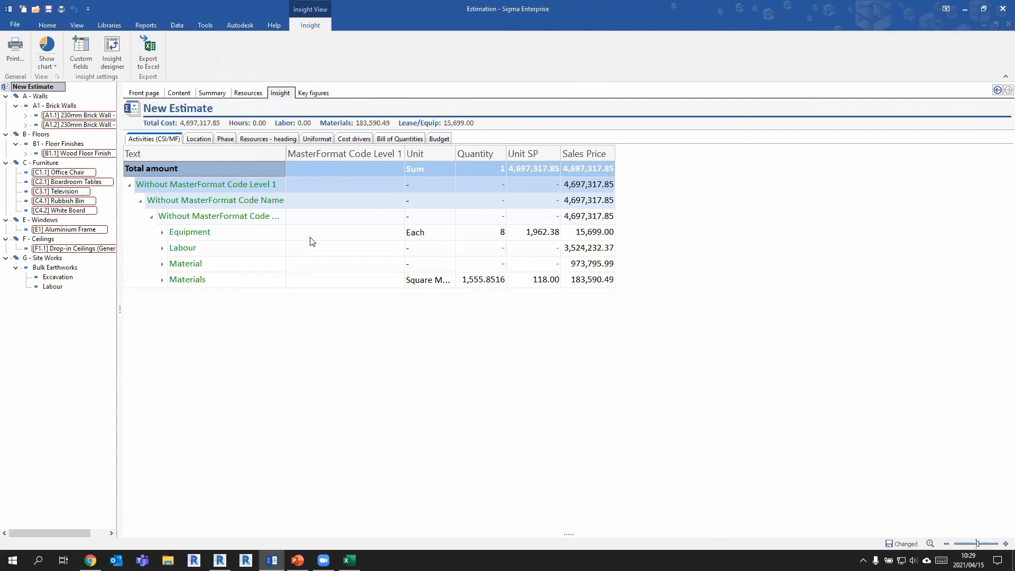
{"action": "left_click", "coordinate": [502, 234]}
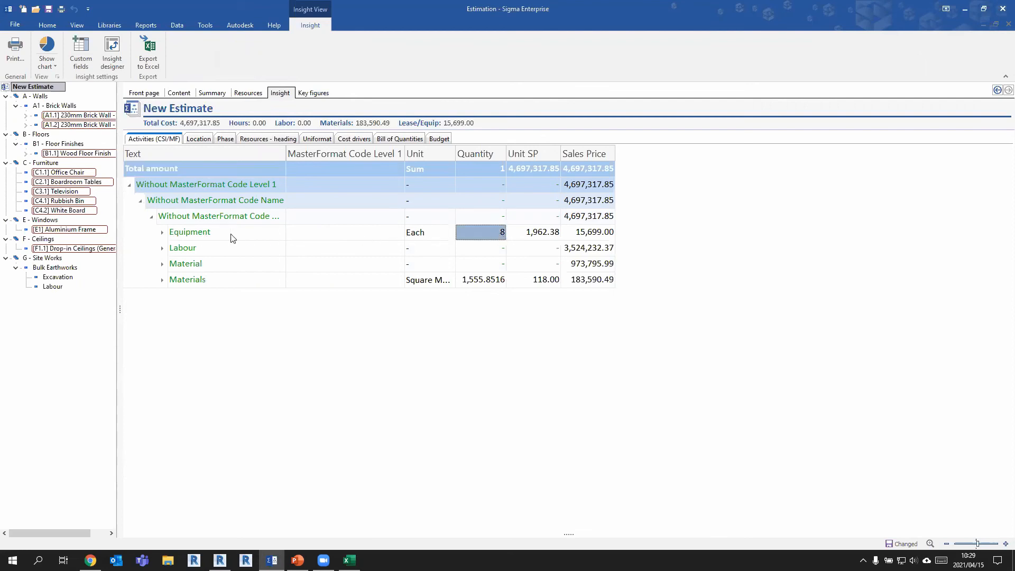
{"action": "left_click", "coordinate": [175, 236]}
{"action": "left_click", "coordinate": [162, 232]}
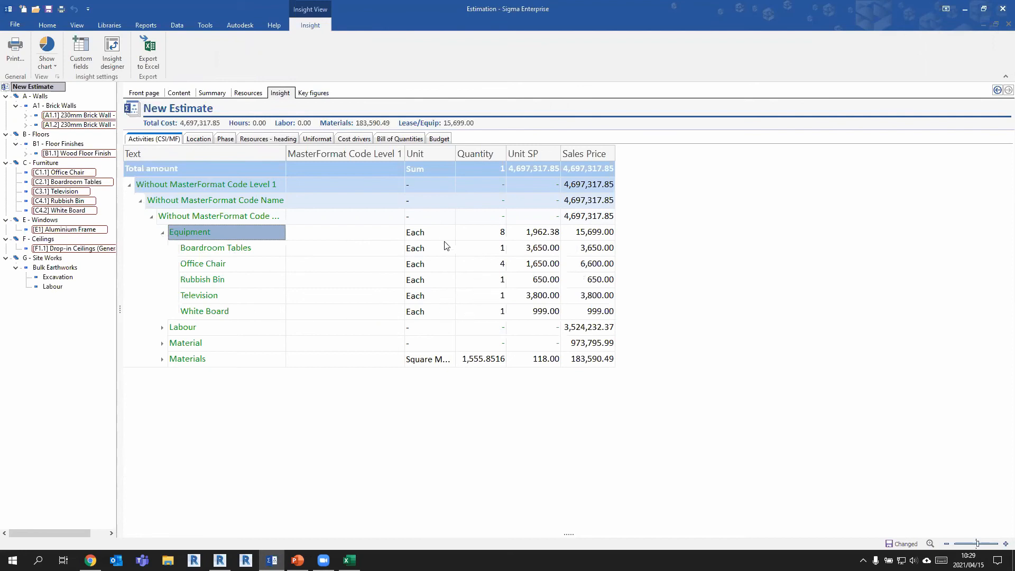
Review the New Estimate's key figures and return to its content overview.
{"action": "left_click", "coordinate": [313, 95]}
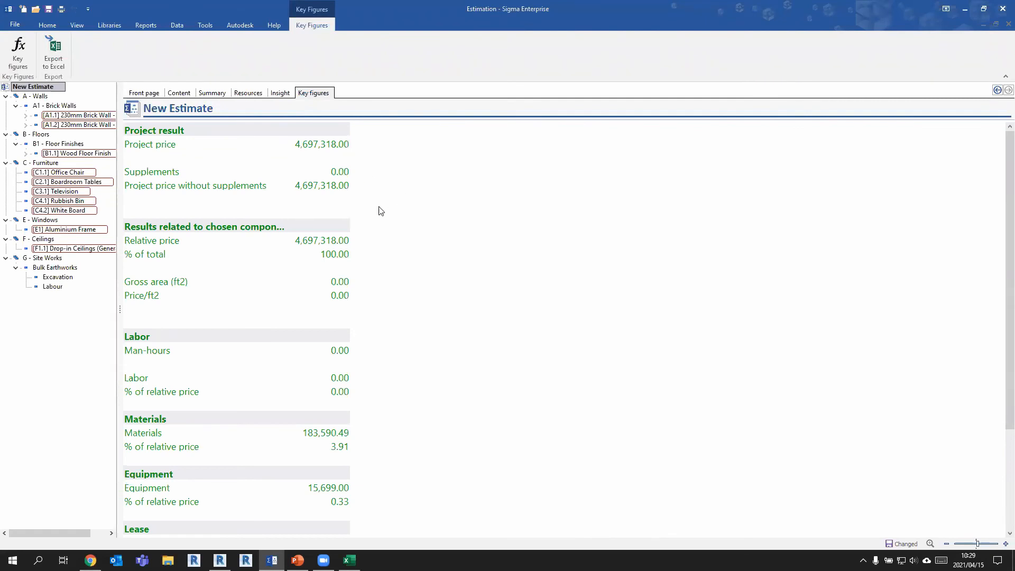
{"action": "scroll", "coordinate": [322, 233], "scroll_direction": "down", "scroll_amount": 3}
{"action": "scroll", "coordinate": [295, 414], "scroll_direction": "up", "scroll_amount": 3}
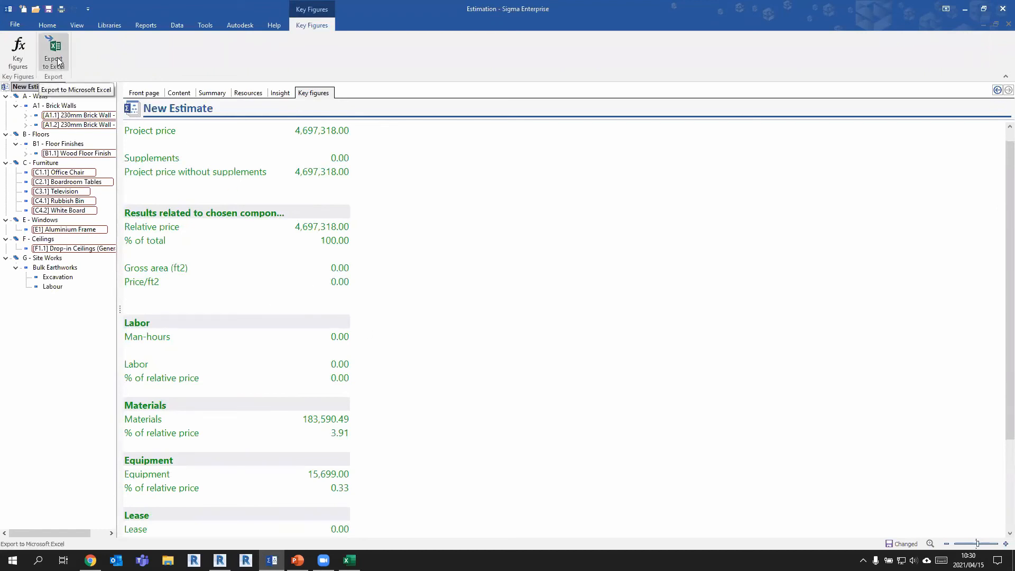
{"action": "left_click", "coordinate": [185, 94]}
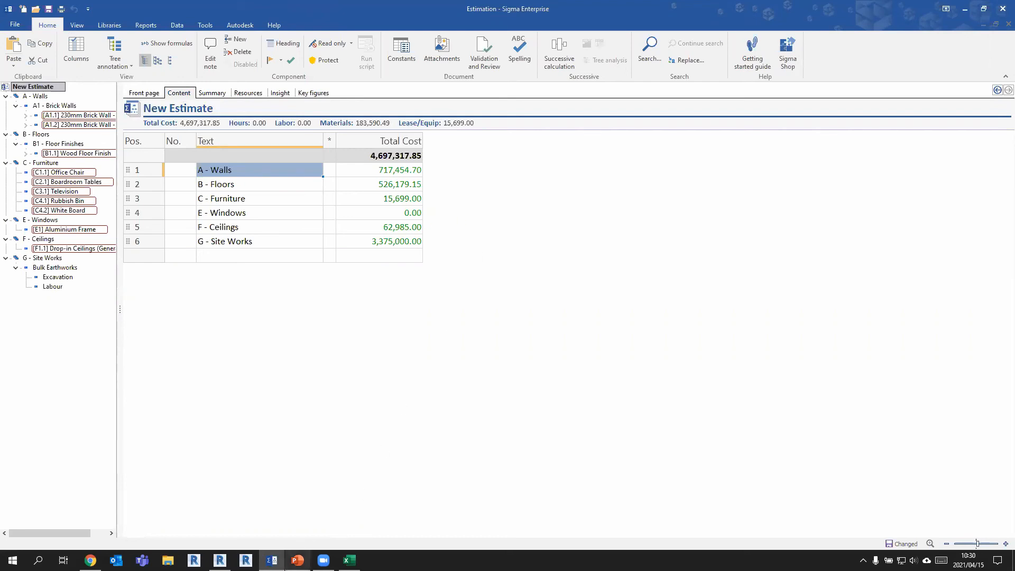
Switch to the PowerPoint slide show and advance to the Q/A slide.
{"action": "left_click", "coordinate": [297, 560]}
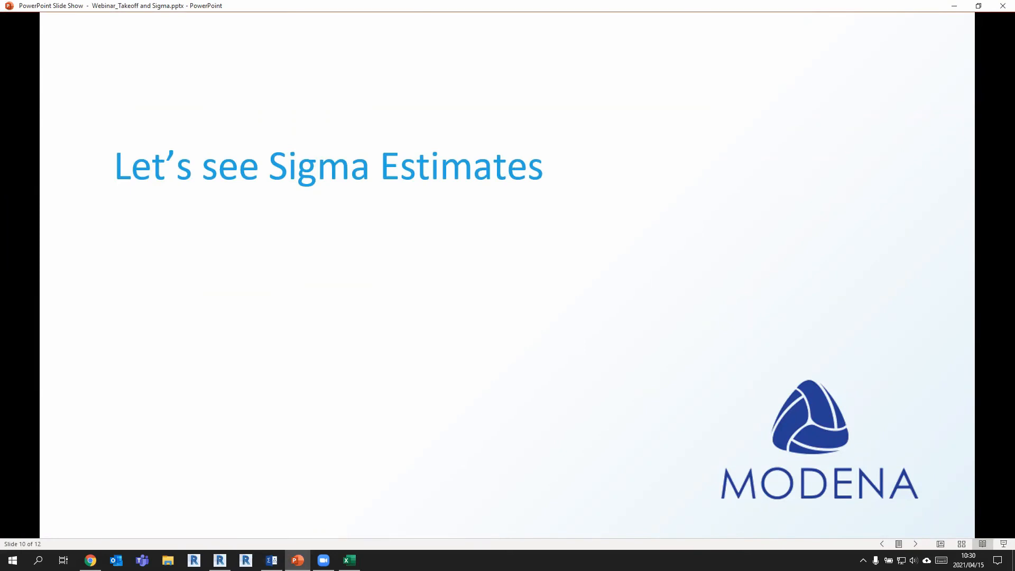
{"action": "key", "text": "Right"}
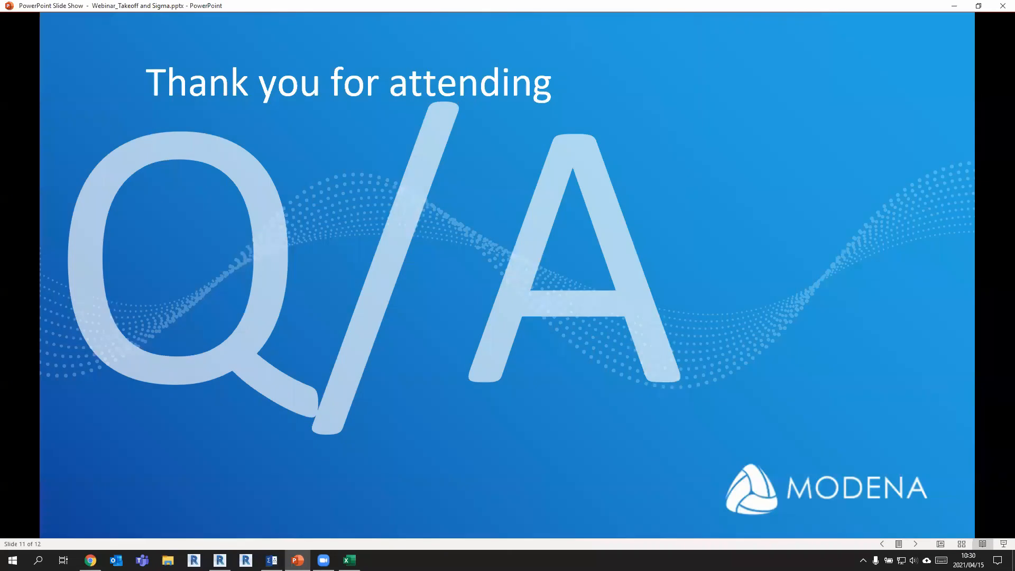
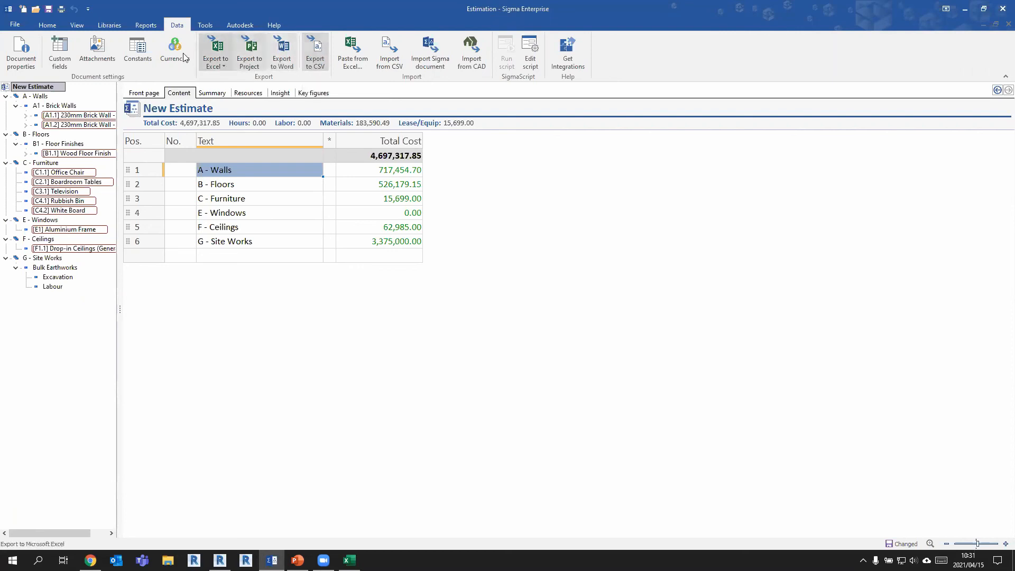
Look through the available Tender report types for the estimate without generating one.
{"action": "left_click", "coordinate": [150, 25]}
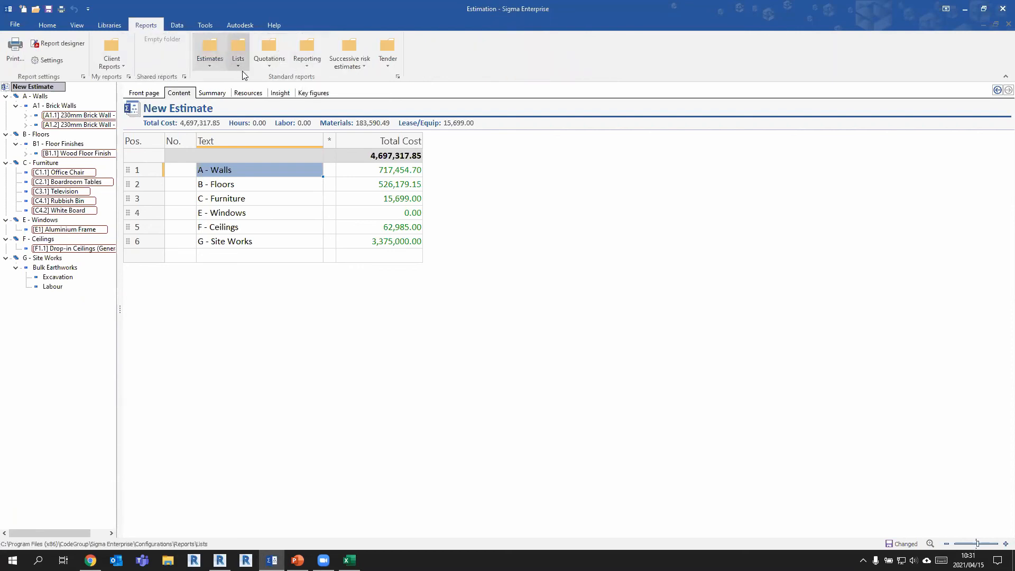
{"action": "left_click", "coordinate": [387, 70]}
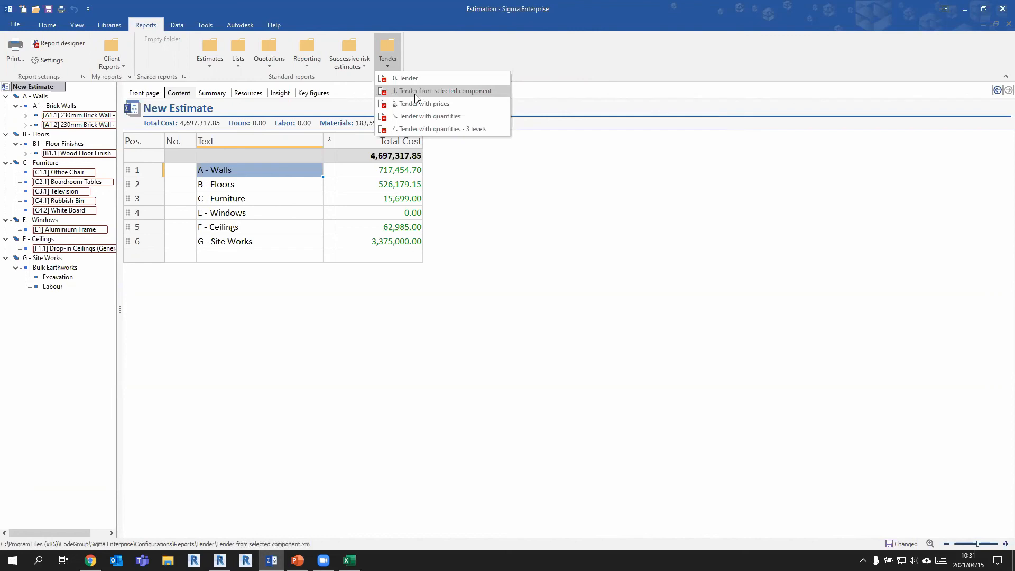
{"action": "left_click", "coordinate": [621, 253]}
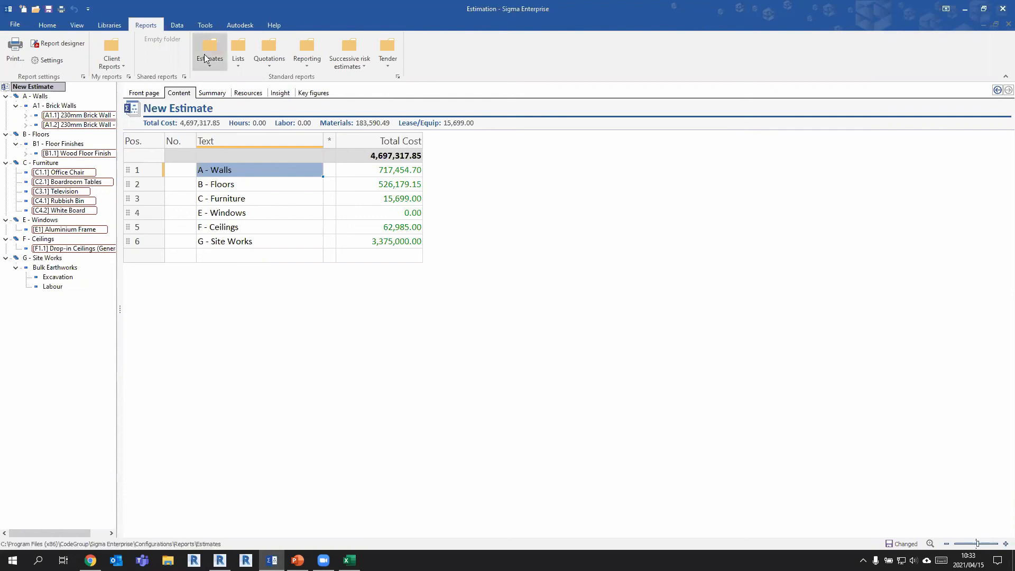
{"action": "left_click", "coordinate": [170, 27]}
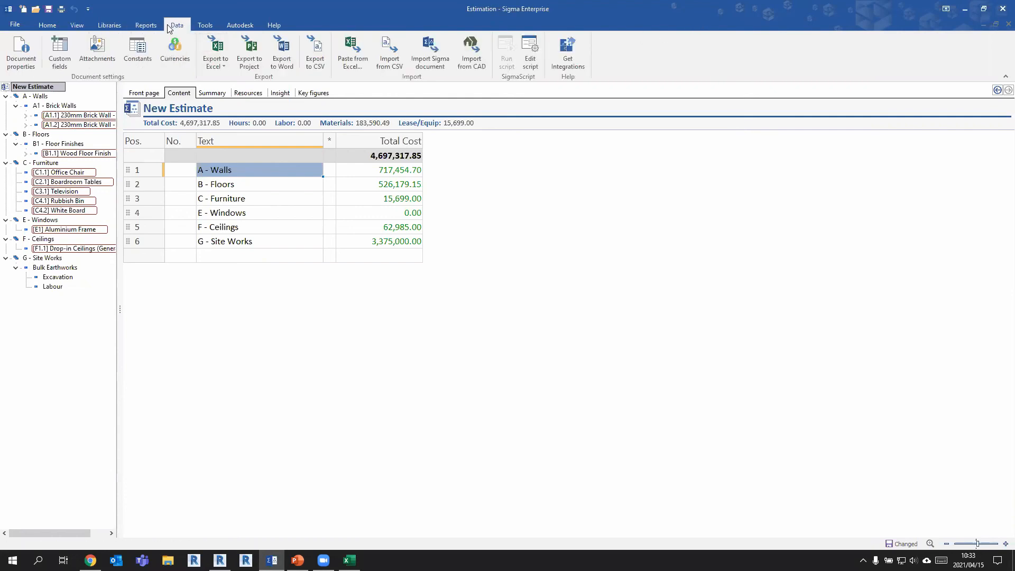
{"action": "left_click", "coordinate": [109, 26]}
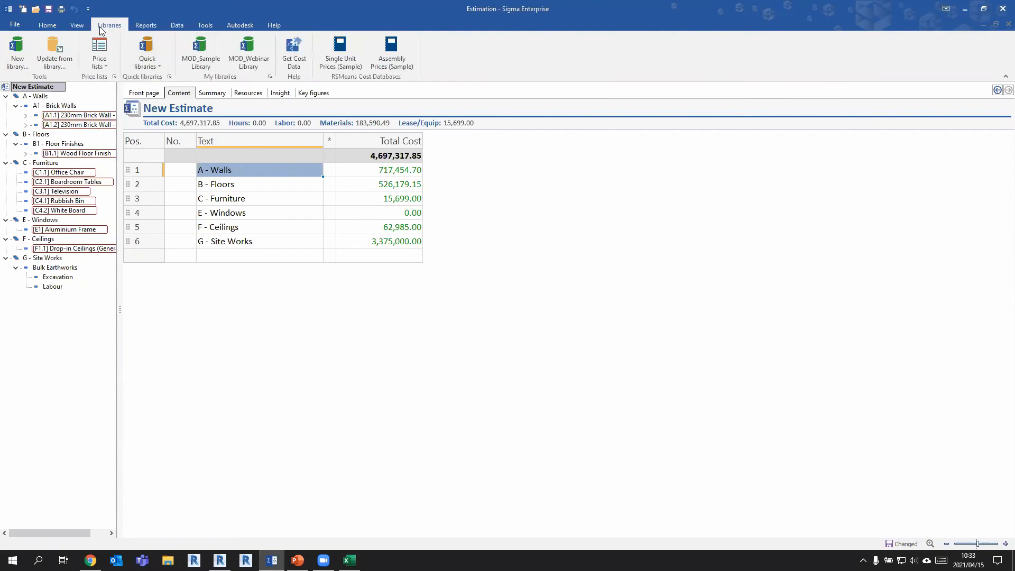
{"action": "left_click", "coordinate": [79, 28]}
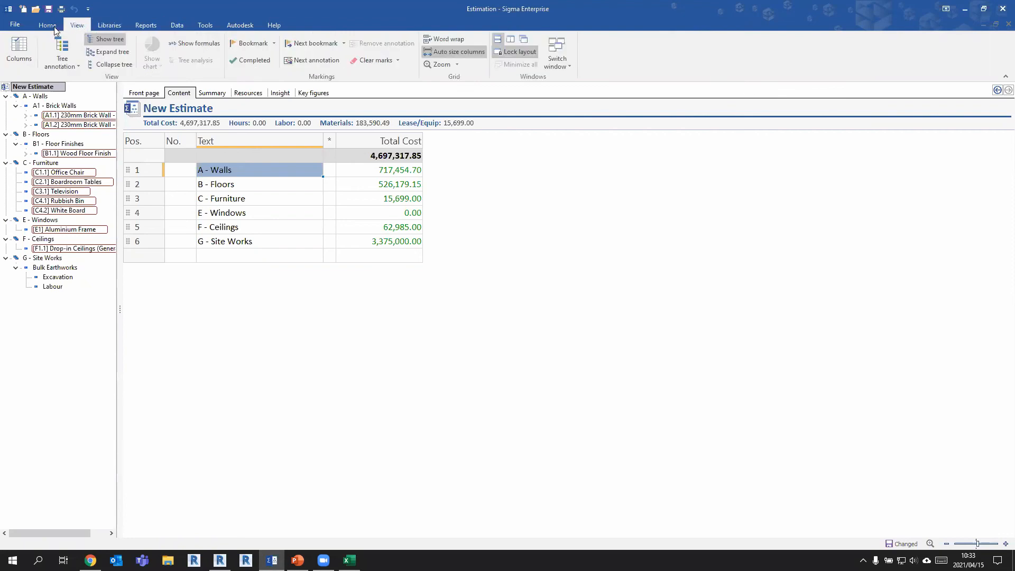
{"action": "left_click", "coordinate": [56, 28]}
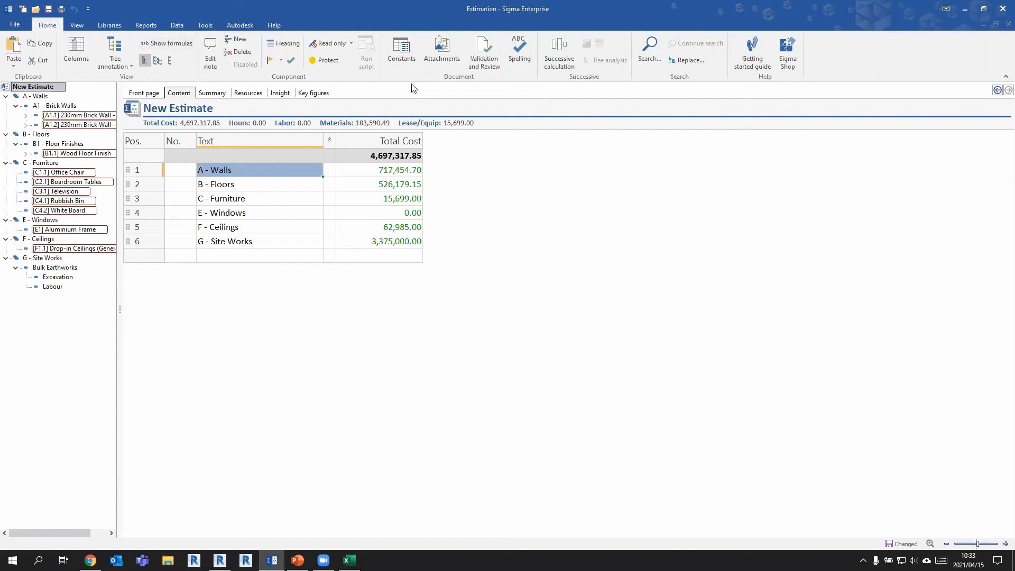
{"action": "left_click", "coordinate": [206, 27]}
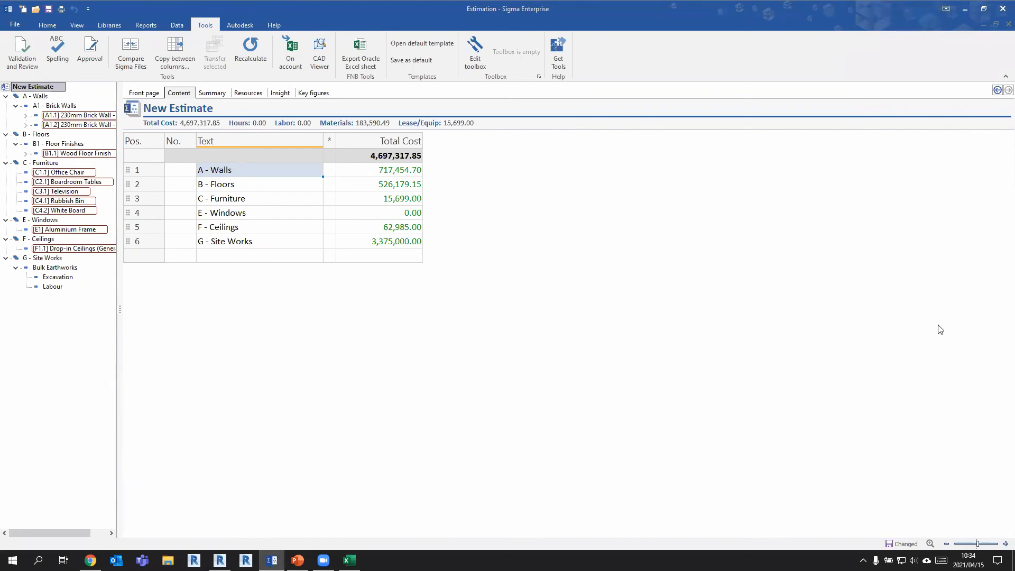
{"action": "left_click", "coordinate": [776, 261]}
{"action": "left_click", "coordinate": [824, 14]}
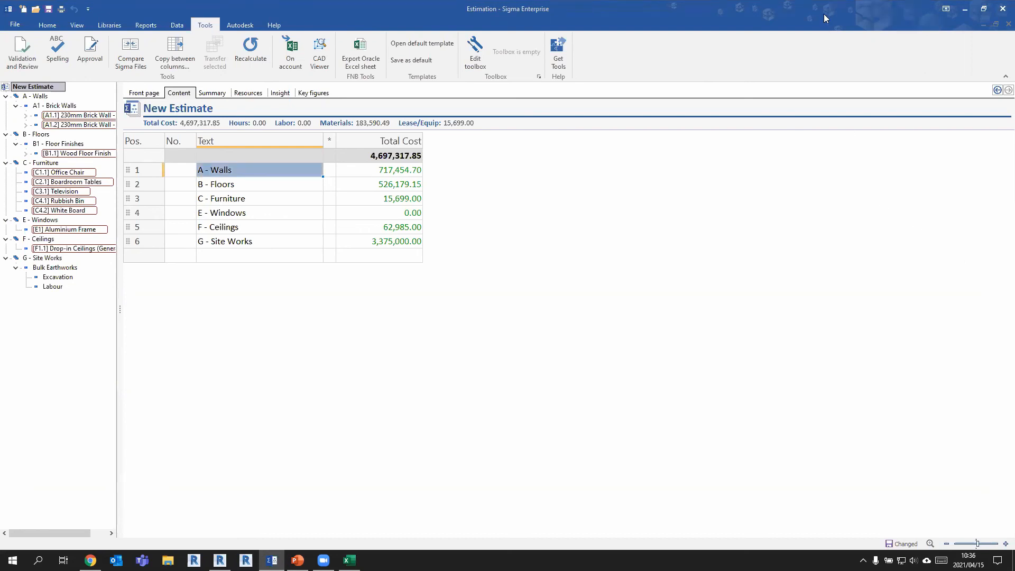